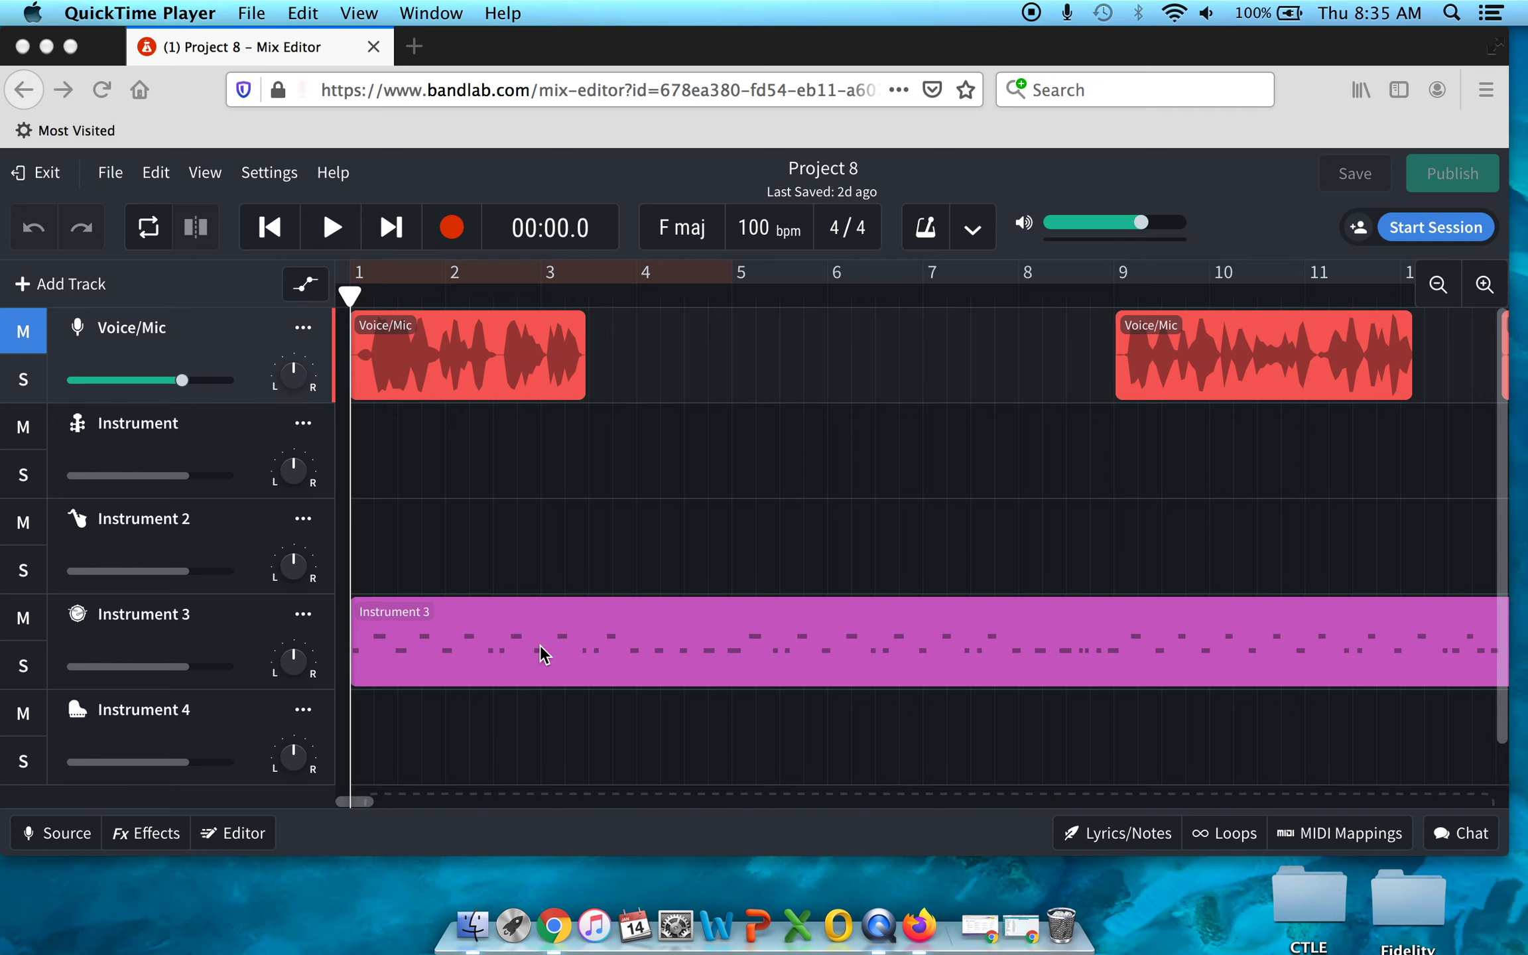
Open the Instrument 3 region in the MIDI Editor and quantize its notes to 1/8T.
left_click(475, 645)
left_click(422, 648)
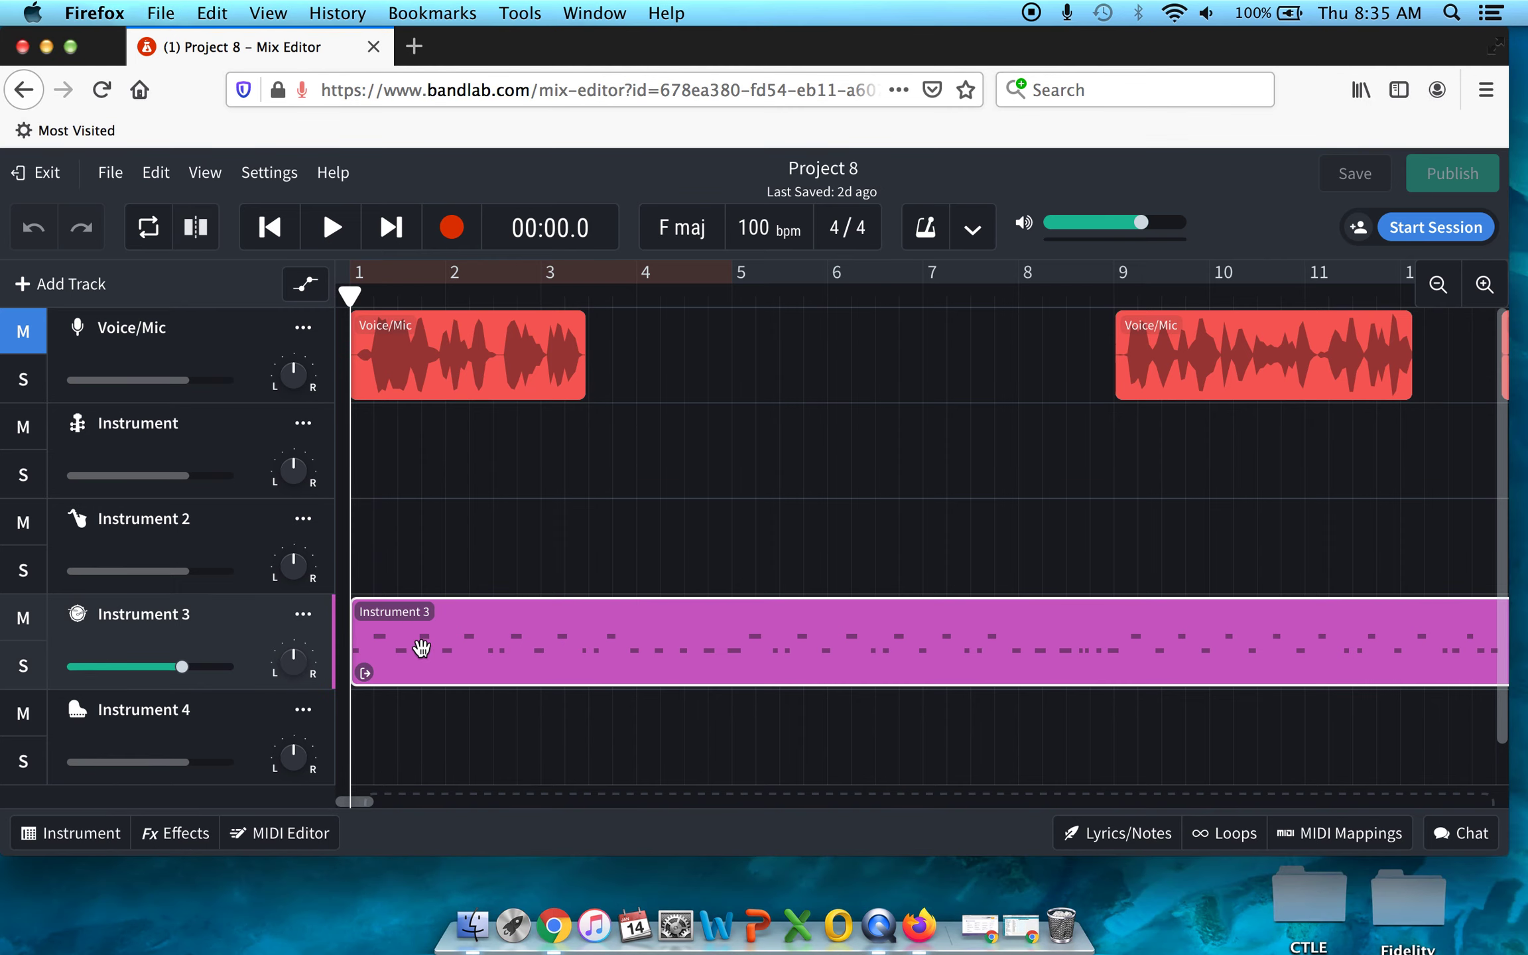
left_click(275, 834)
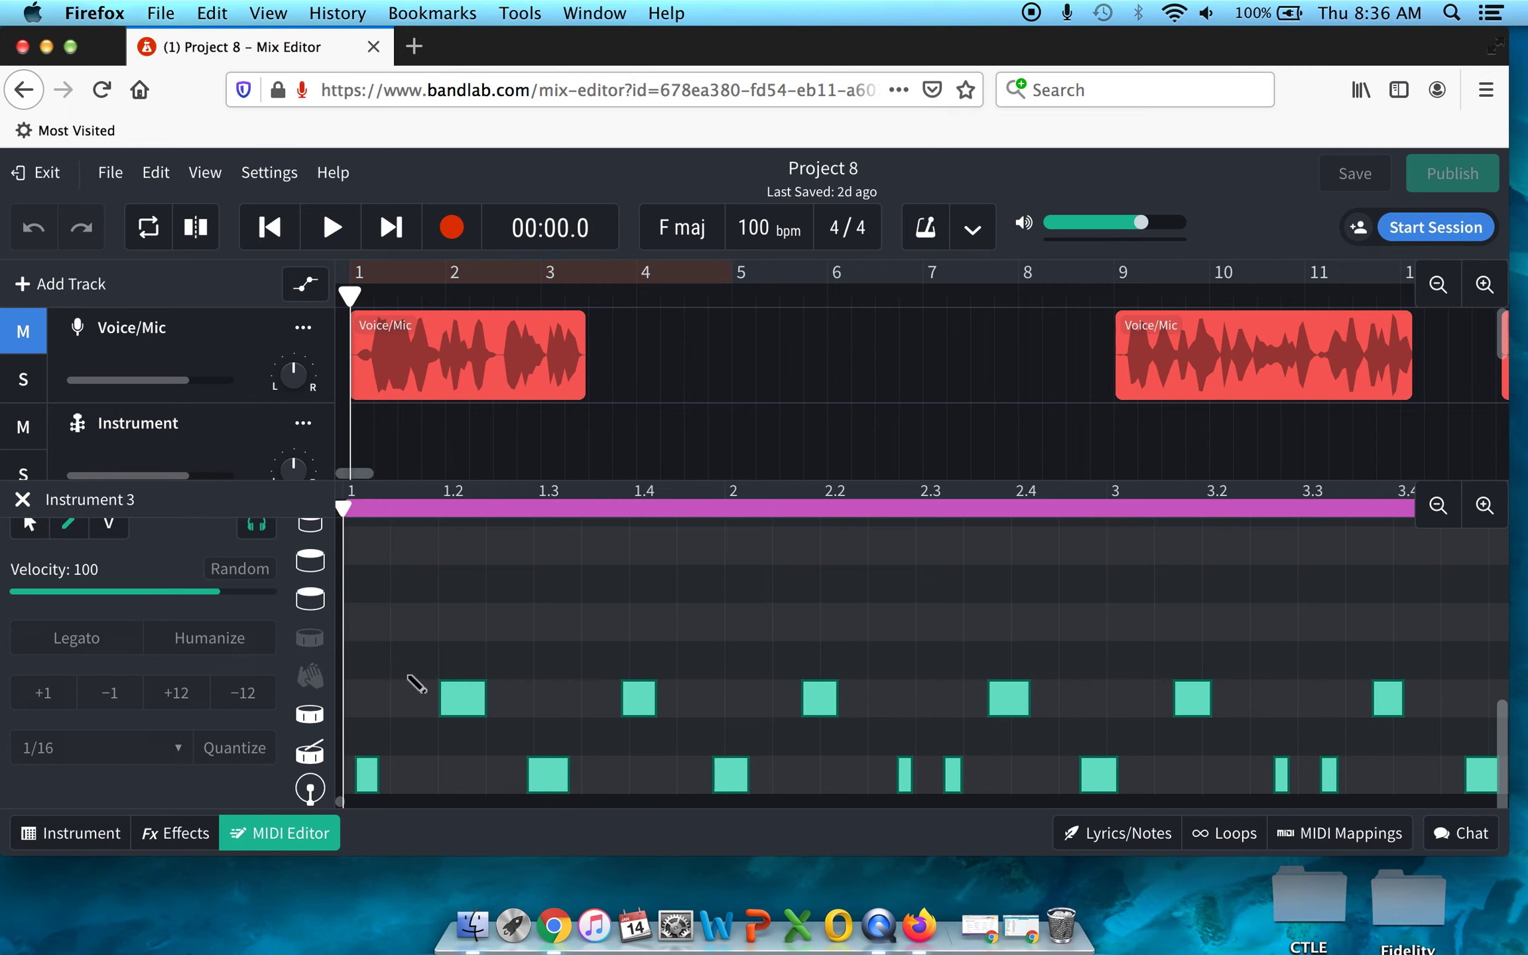
left_click(183, 748)
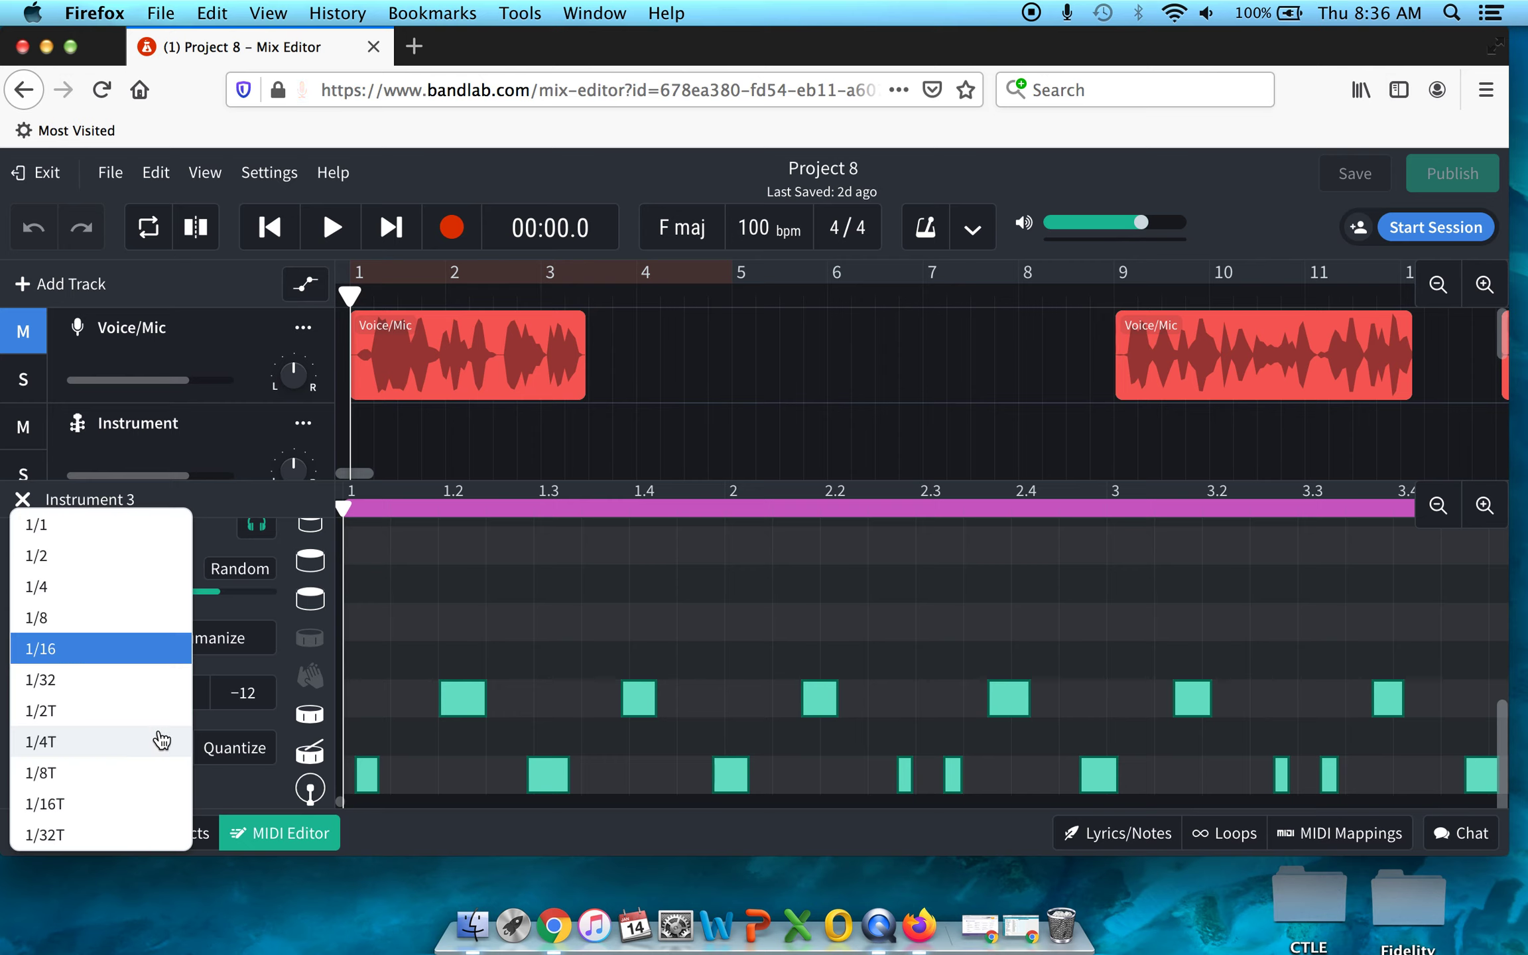
left_click(142, 775)
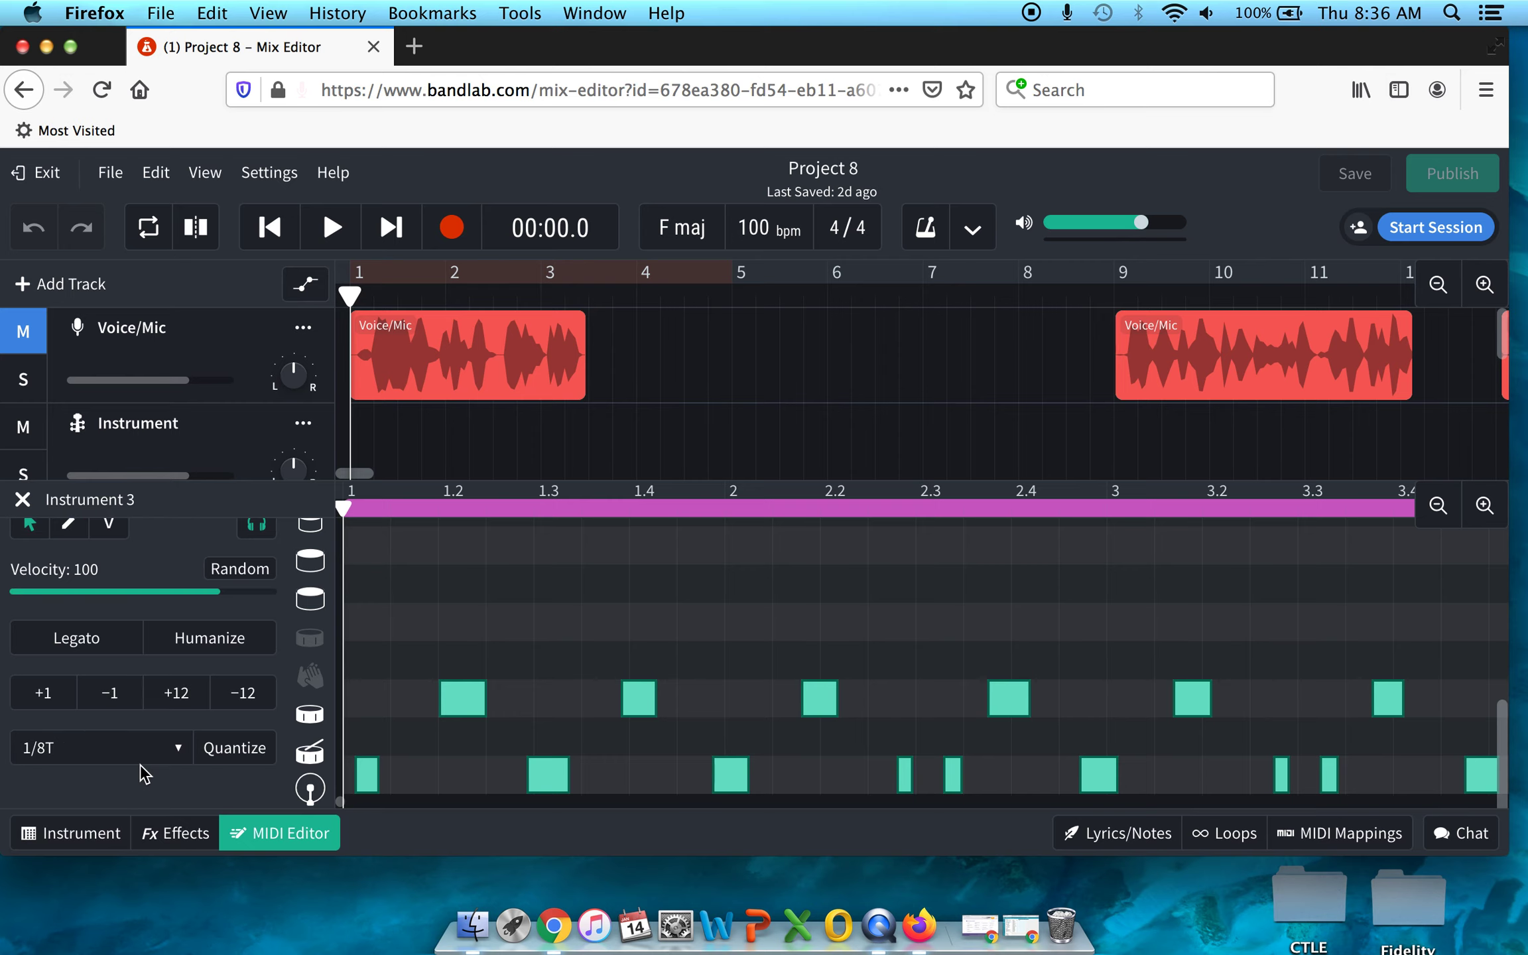
left_click(235, 748)
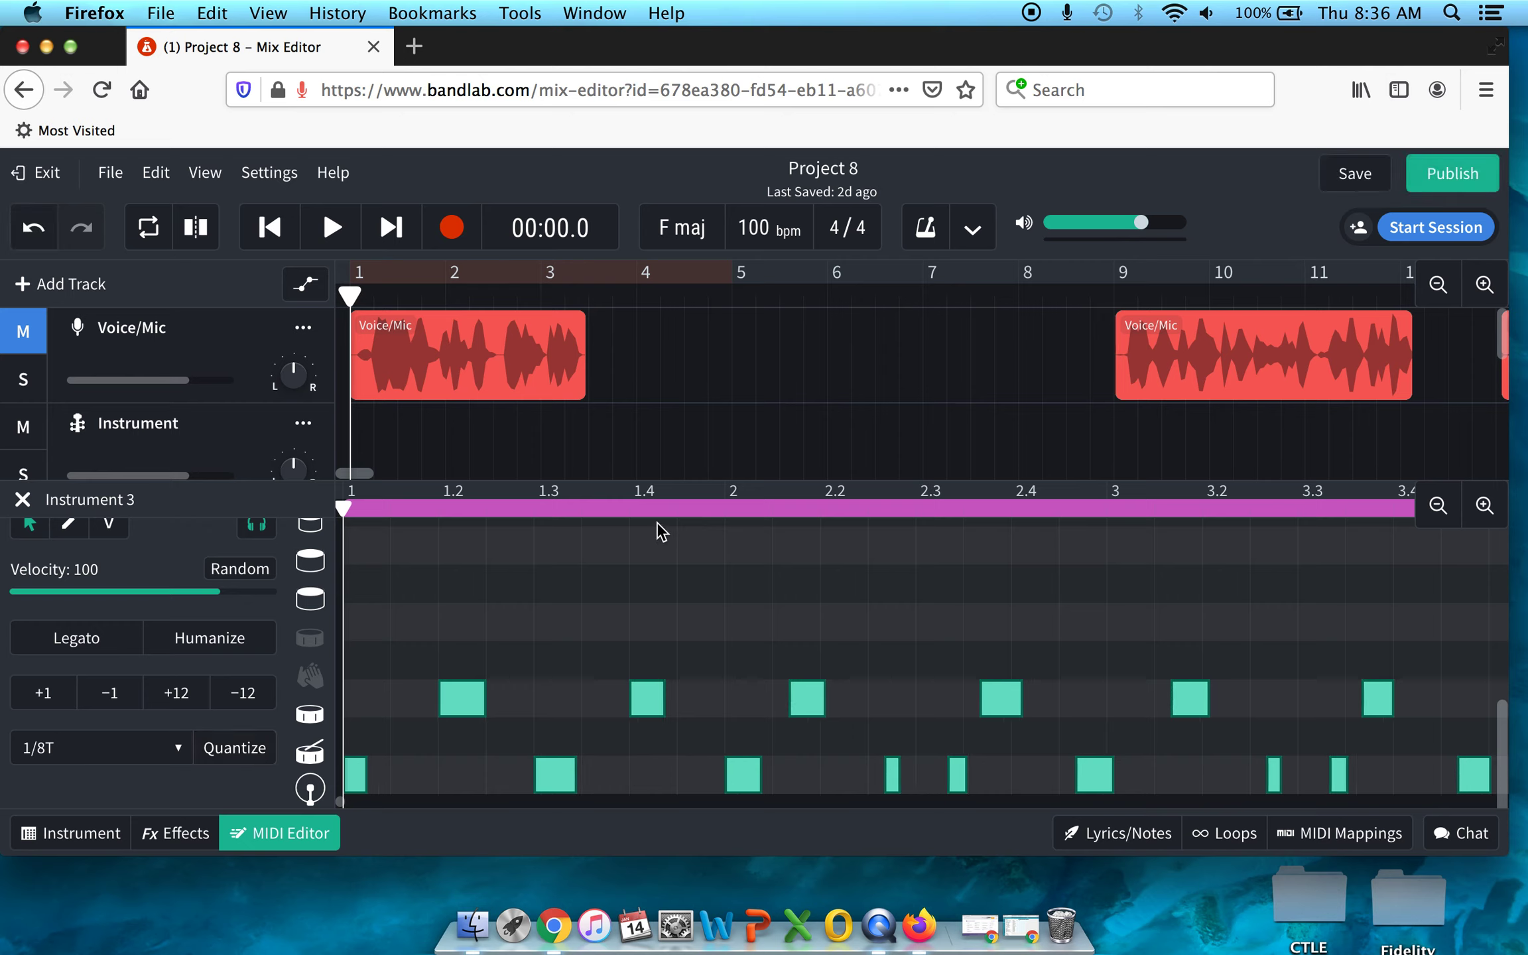
Shift the upper-row drum notes near 2.2, 2.4 and 3.2 and the lower-row note near 3 slightly later, onto their beats.
left_click(819, 644)
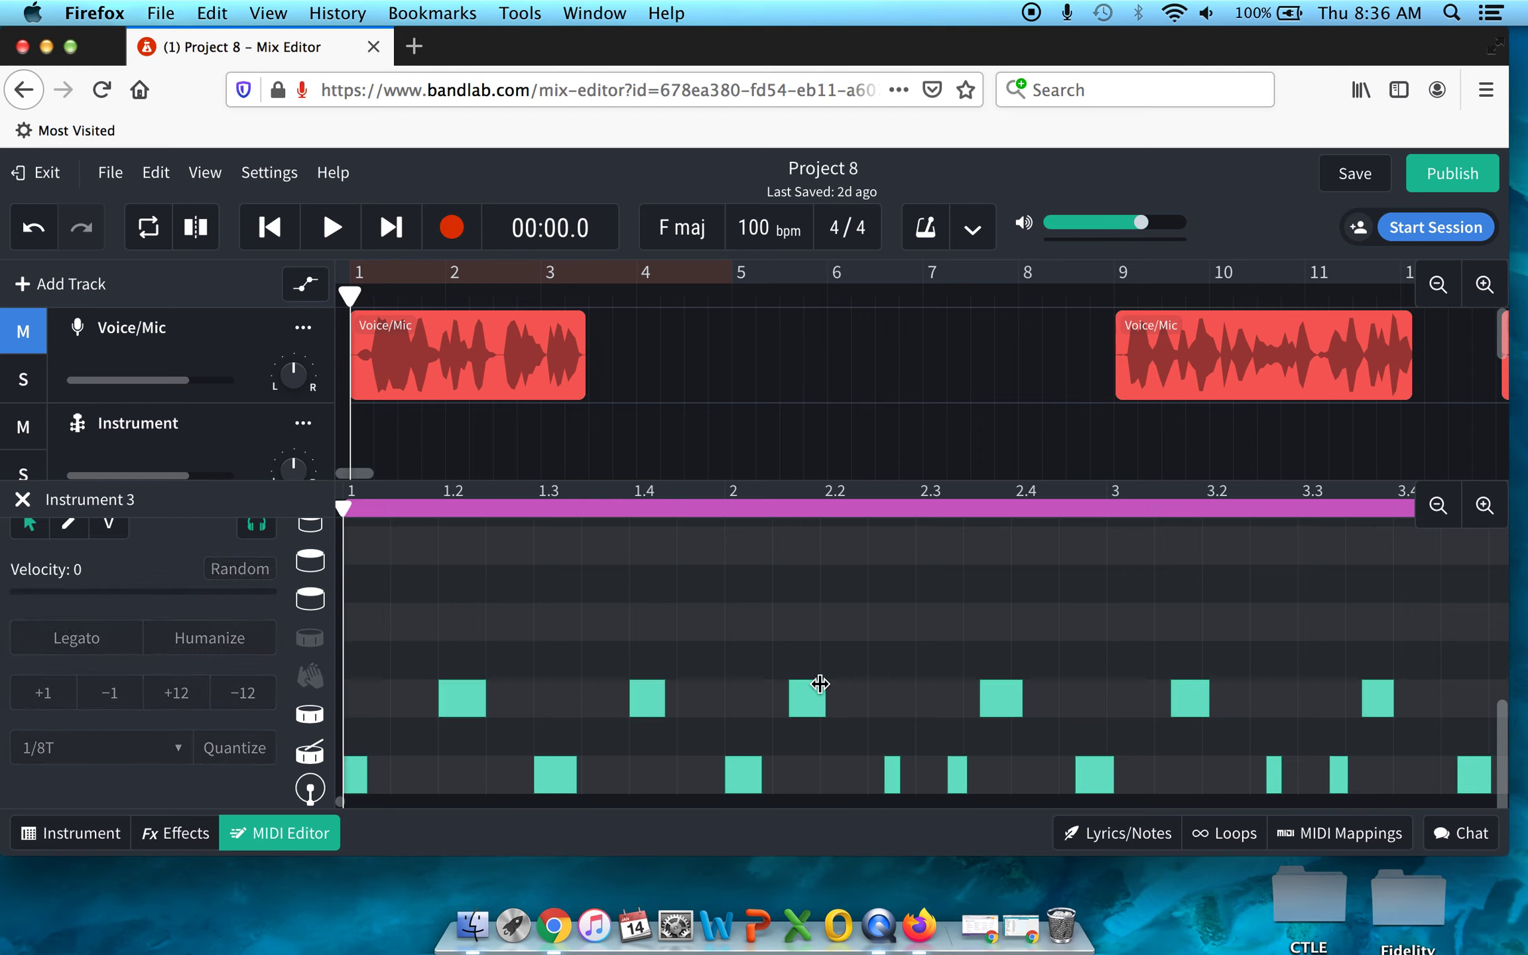
left_click_drag(811, 700, 839, 701)
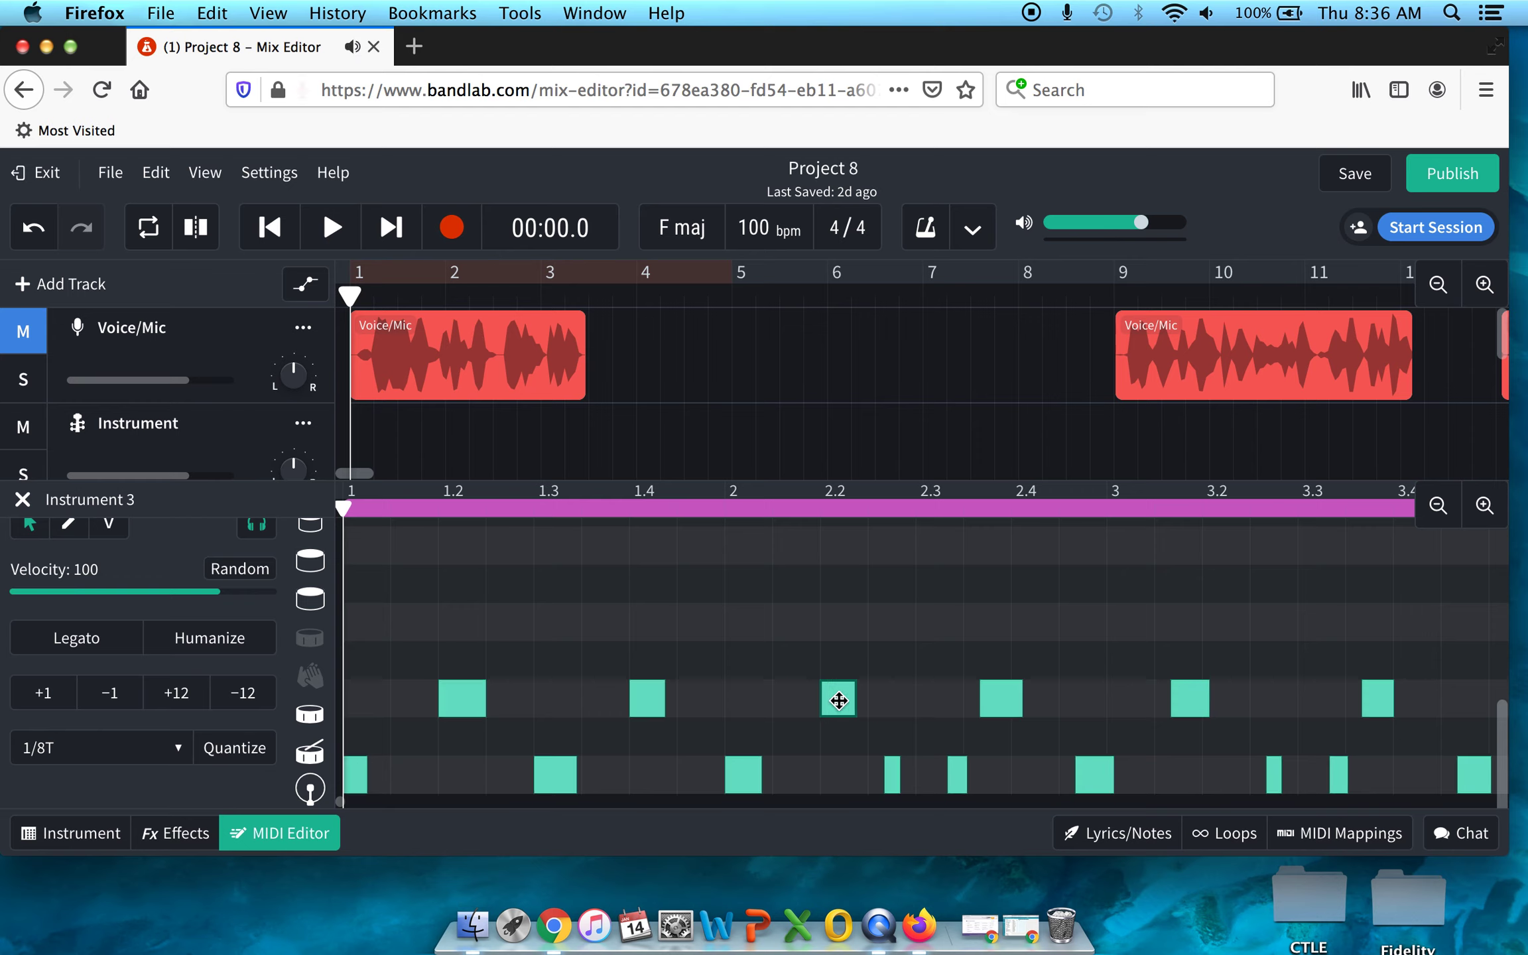
left_click(1019, 611)
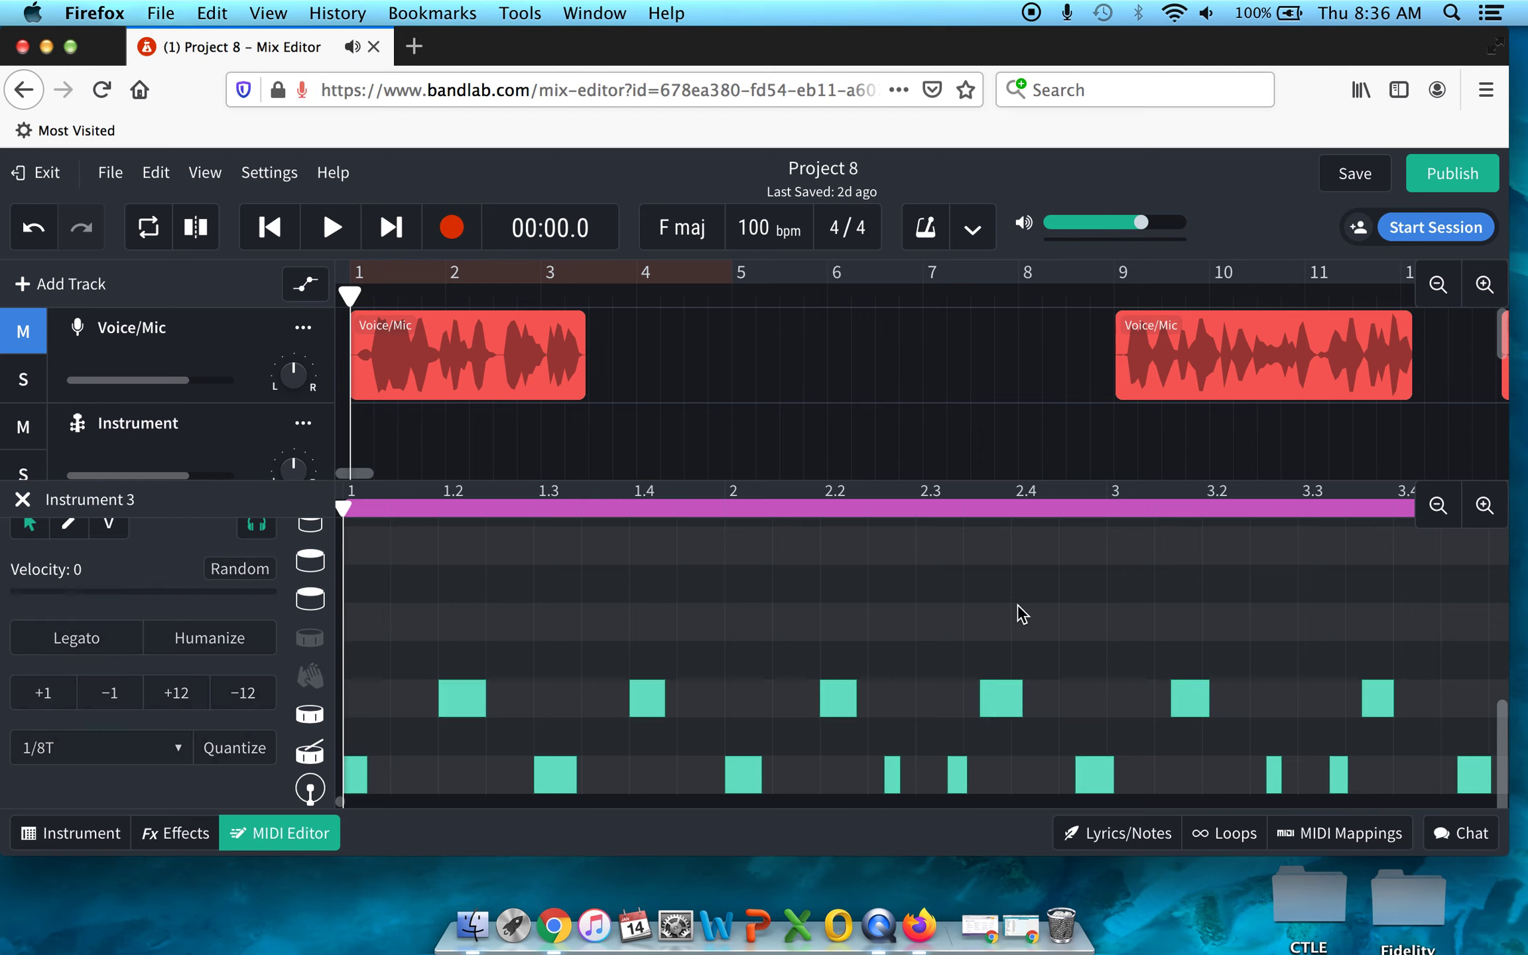
left_click_drag(1004, 705, 1035, 697)
scroll(1105, 624, "right", 5)
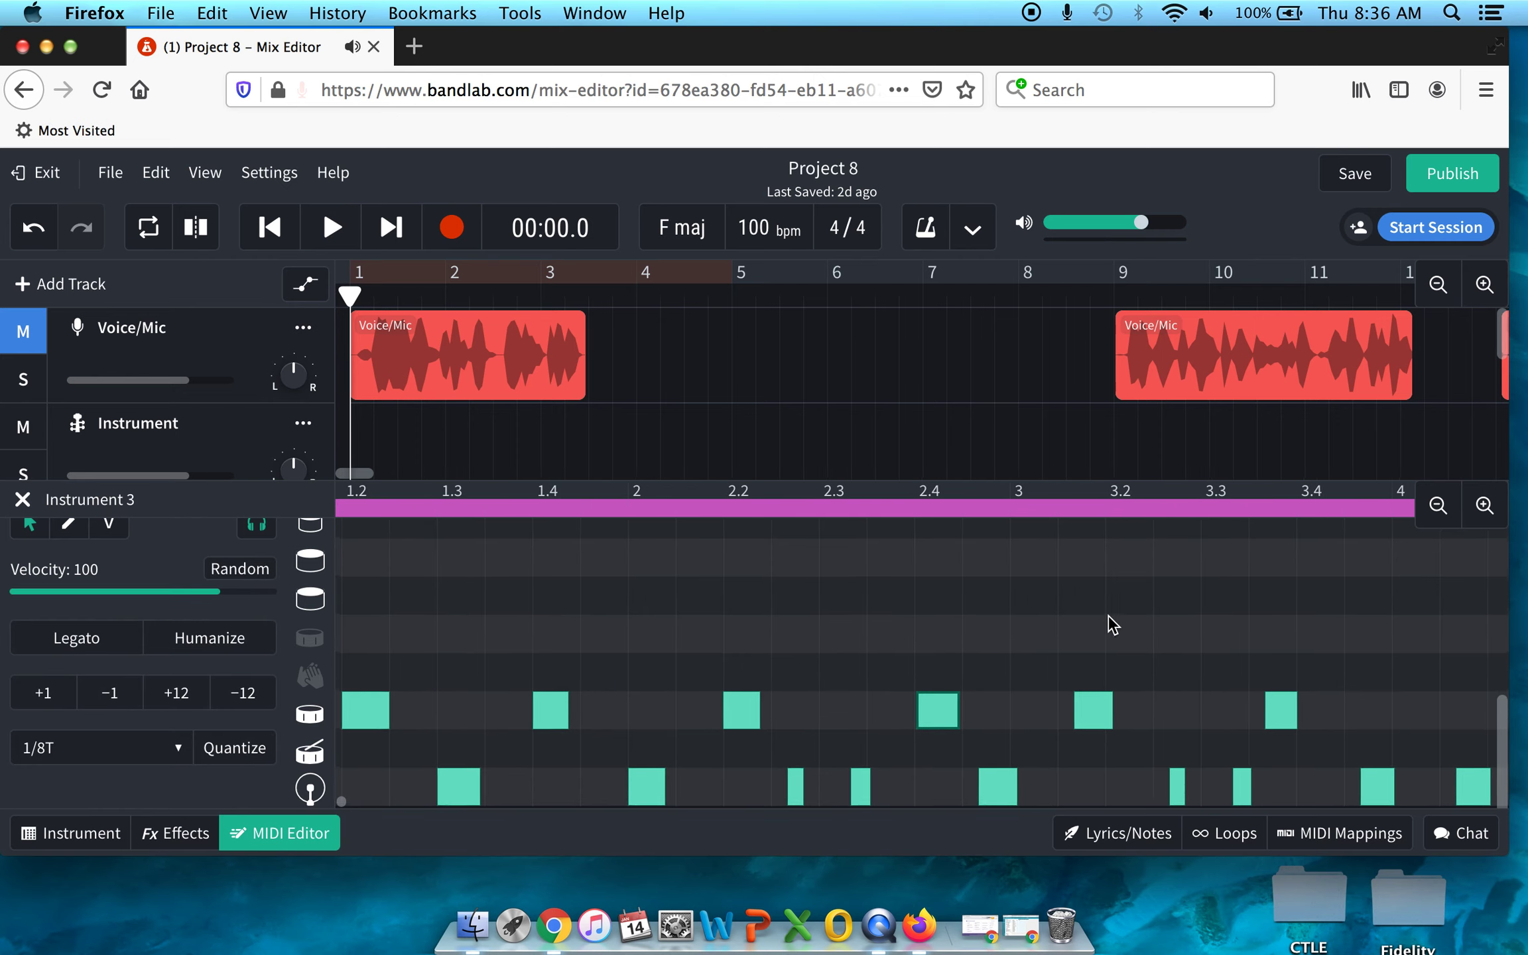
left_click_drag(1031, 720, 1064, 711)
left_click_drag(926, 786, 963, 785)
scroll(968, 645, "up", 5)
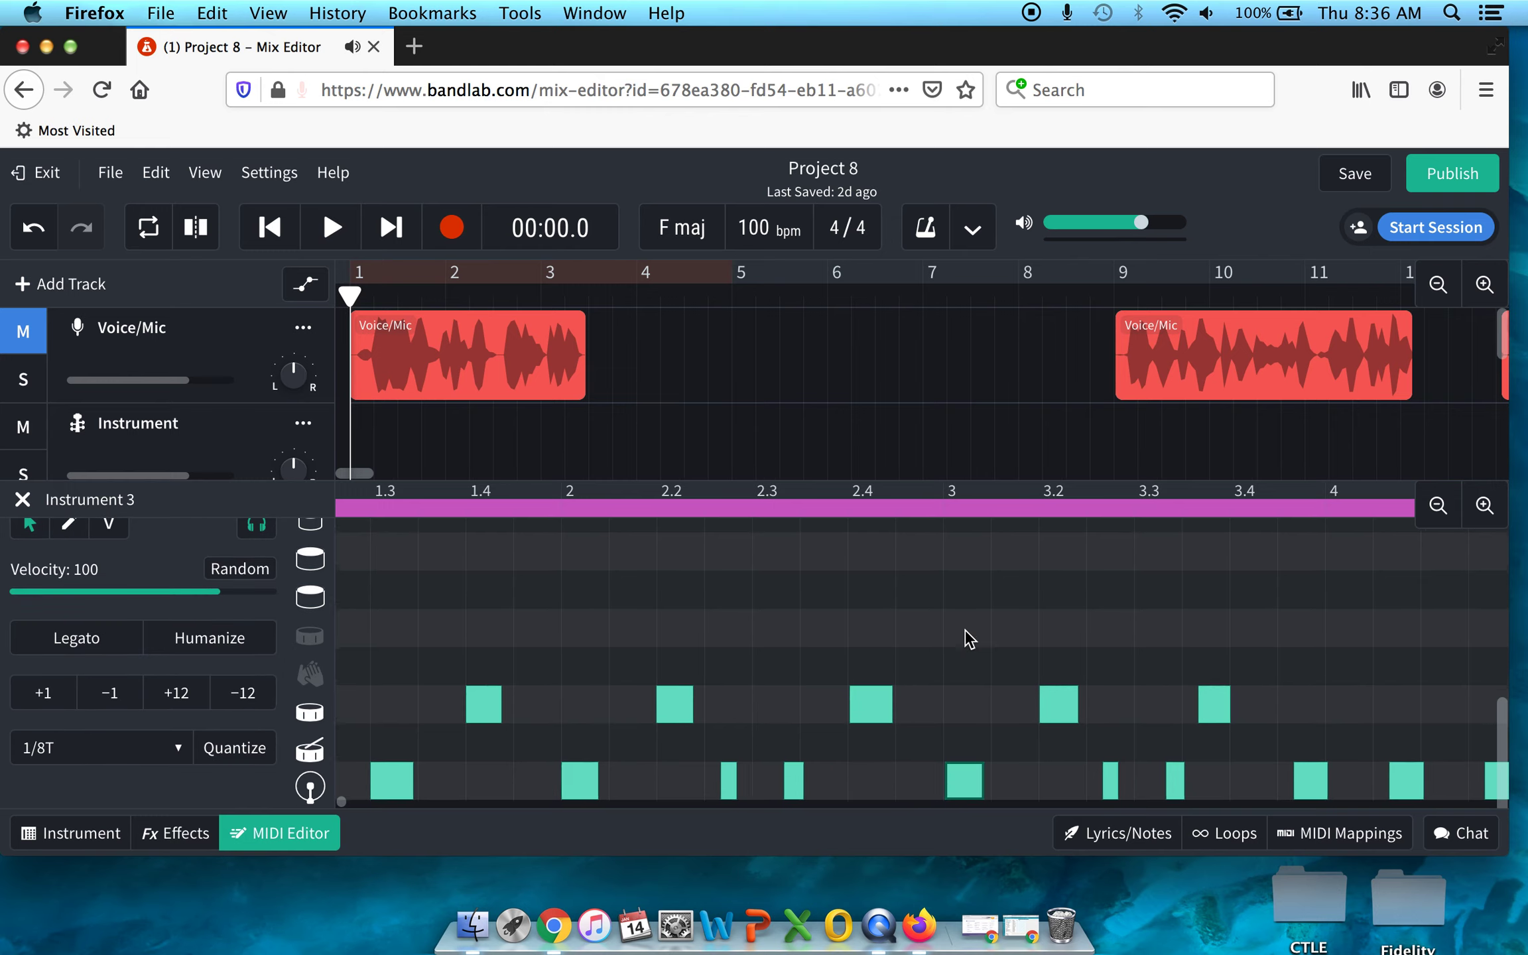
scroll(962, 638, "right", 1)
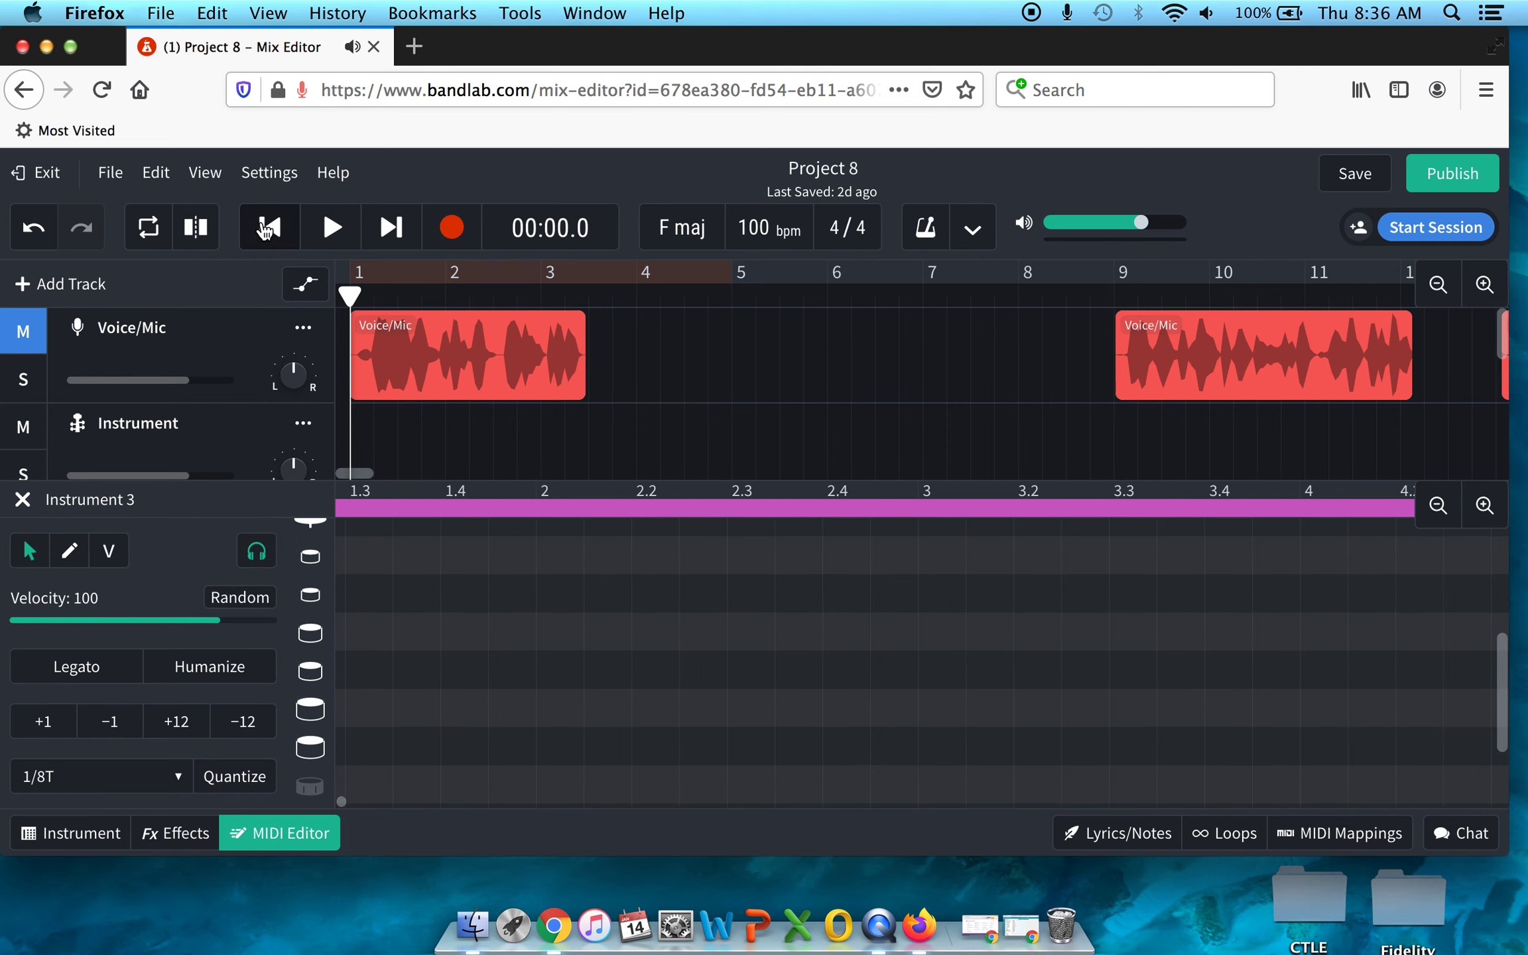
Play the project from the start at full system volume to check the drum edits, and close the MIDI Editor.
left_click(333, 228)
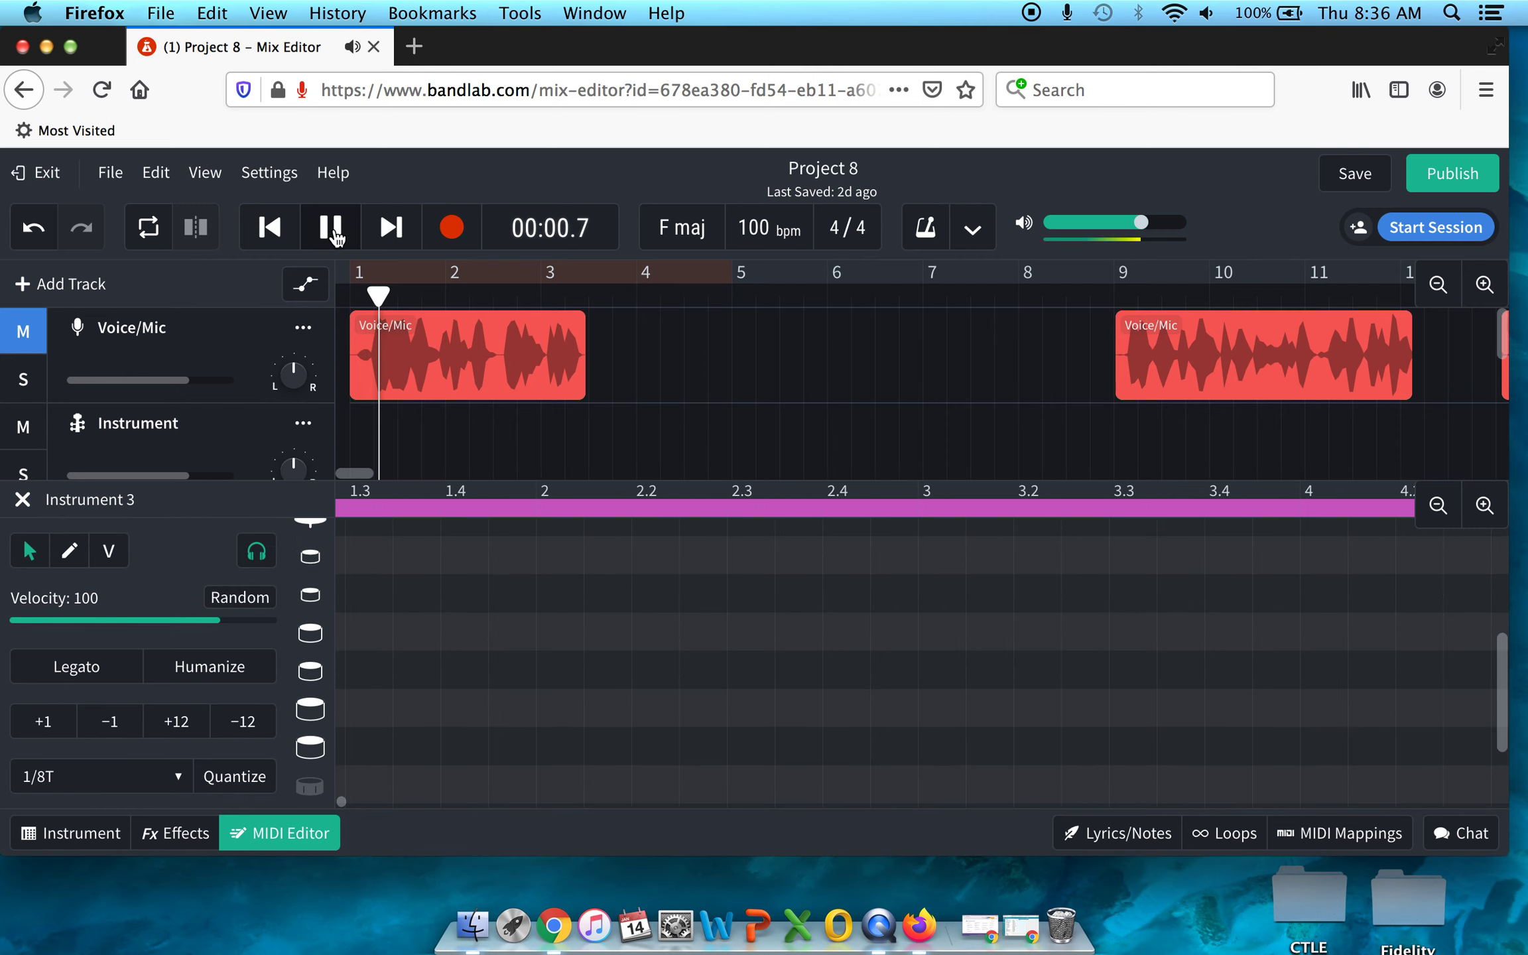
left_click(332, 229)
key("XF86AudioLowerVolume")
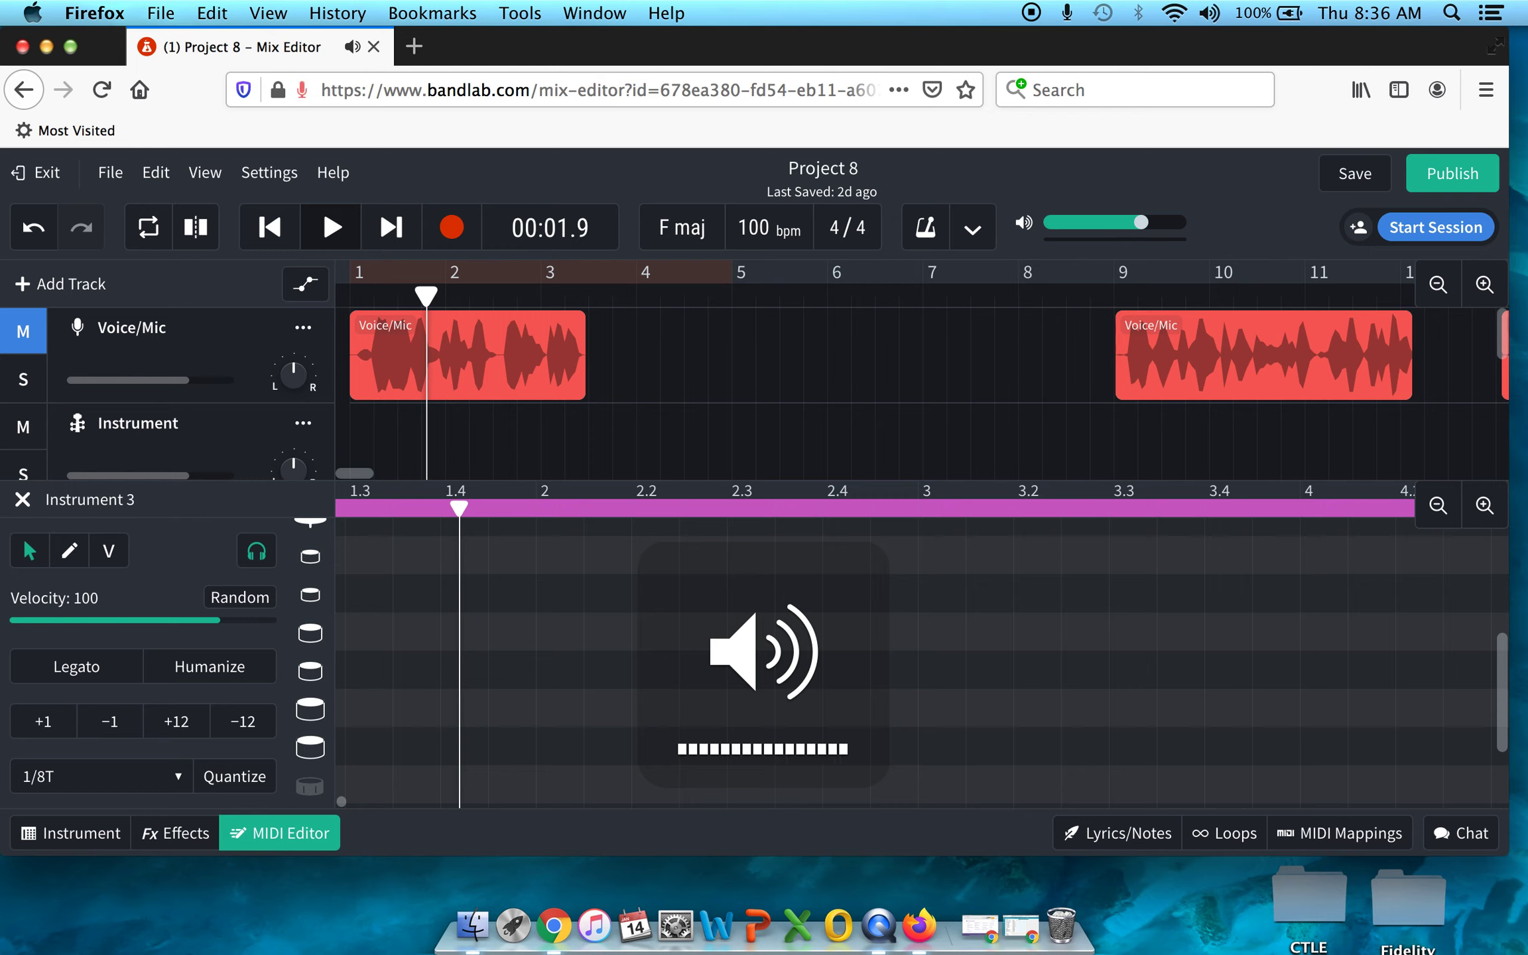
left_click(270, 227)
left_click(333, 227)
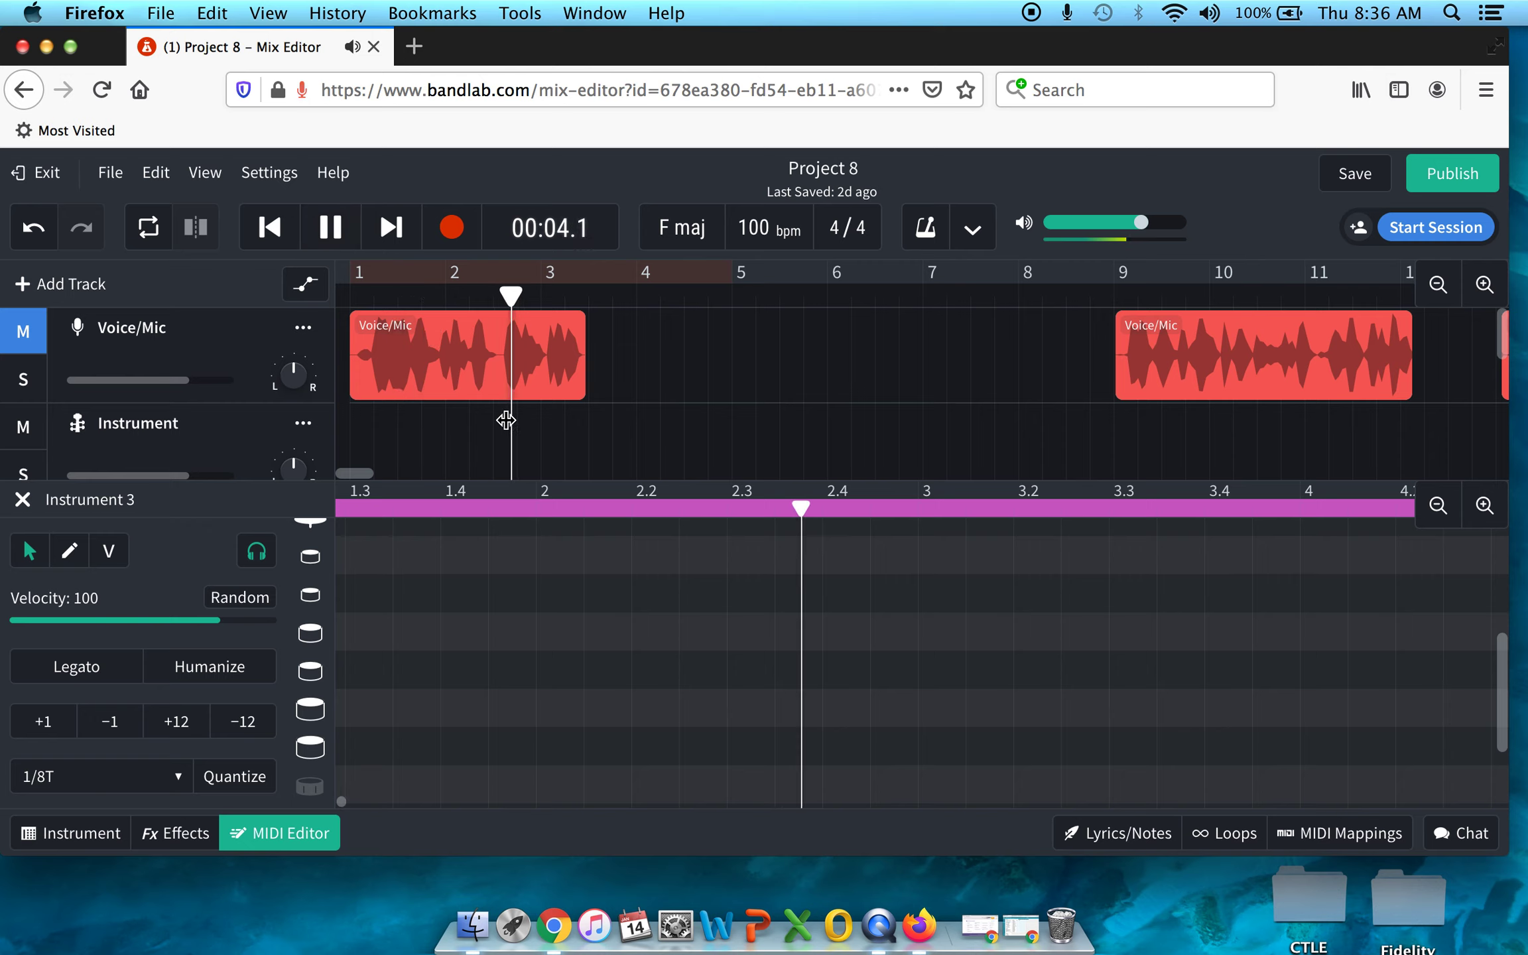
key("space")
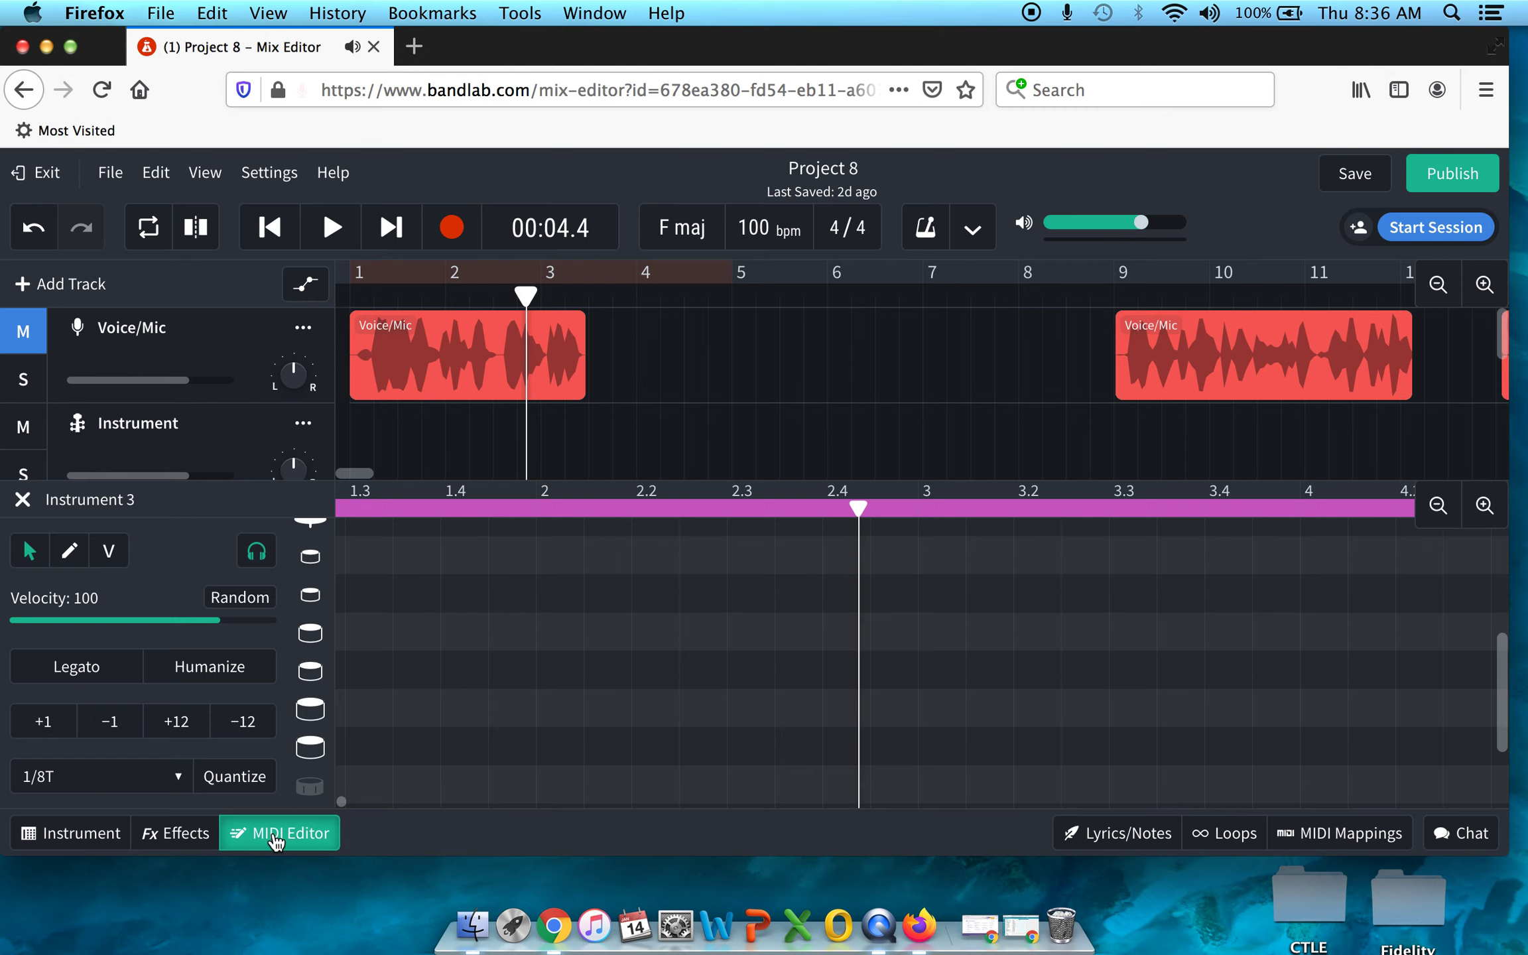
left_click(276, 835)
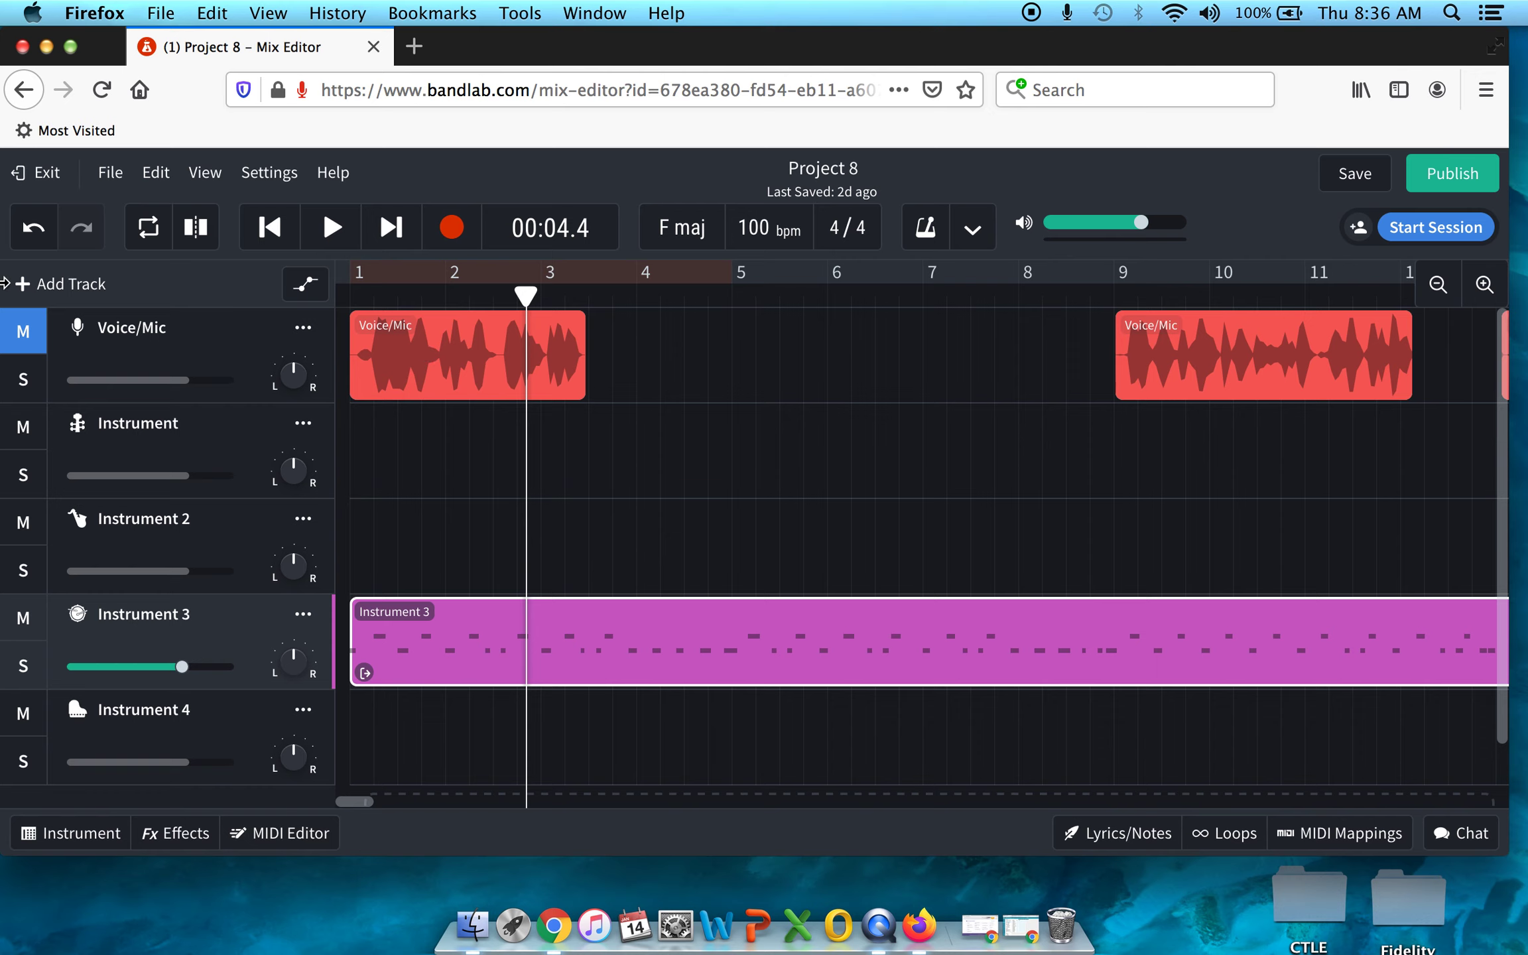
Solo the Voice/Mic track and play it from the start through its first clip.
left_click(28, 385)
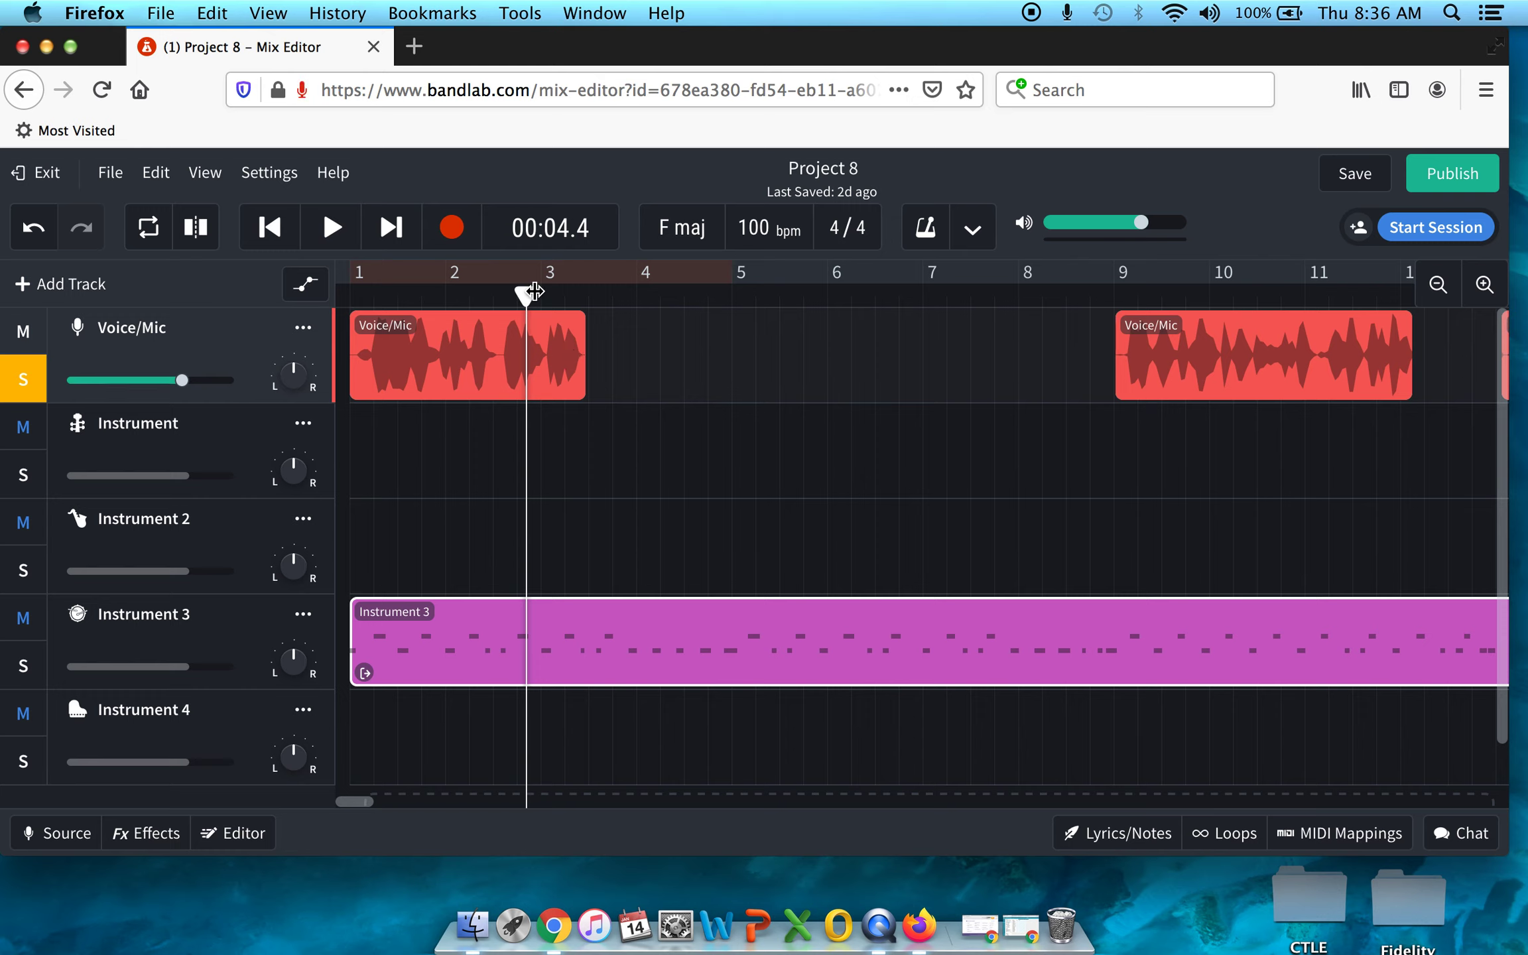
left_click_drag(524, 297, 336, 302)
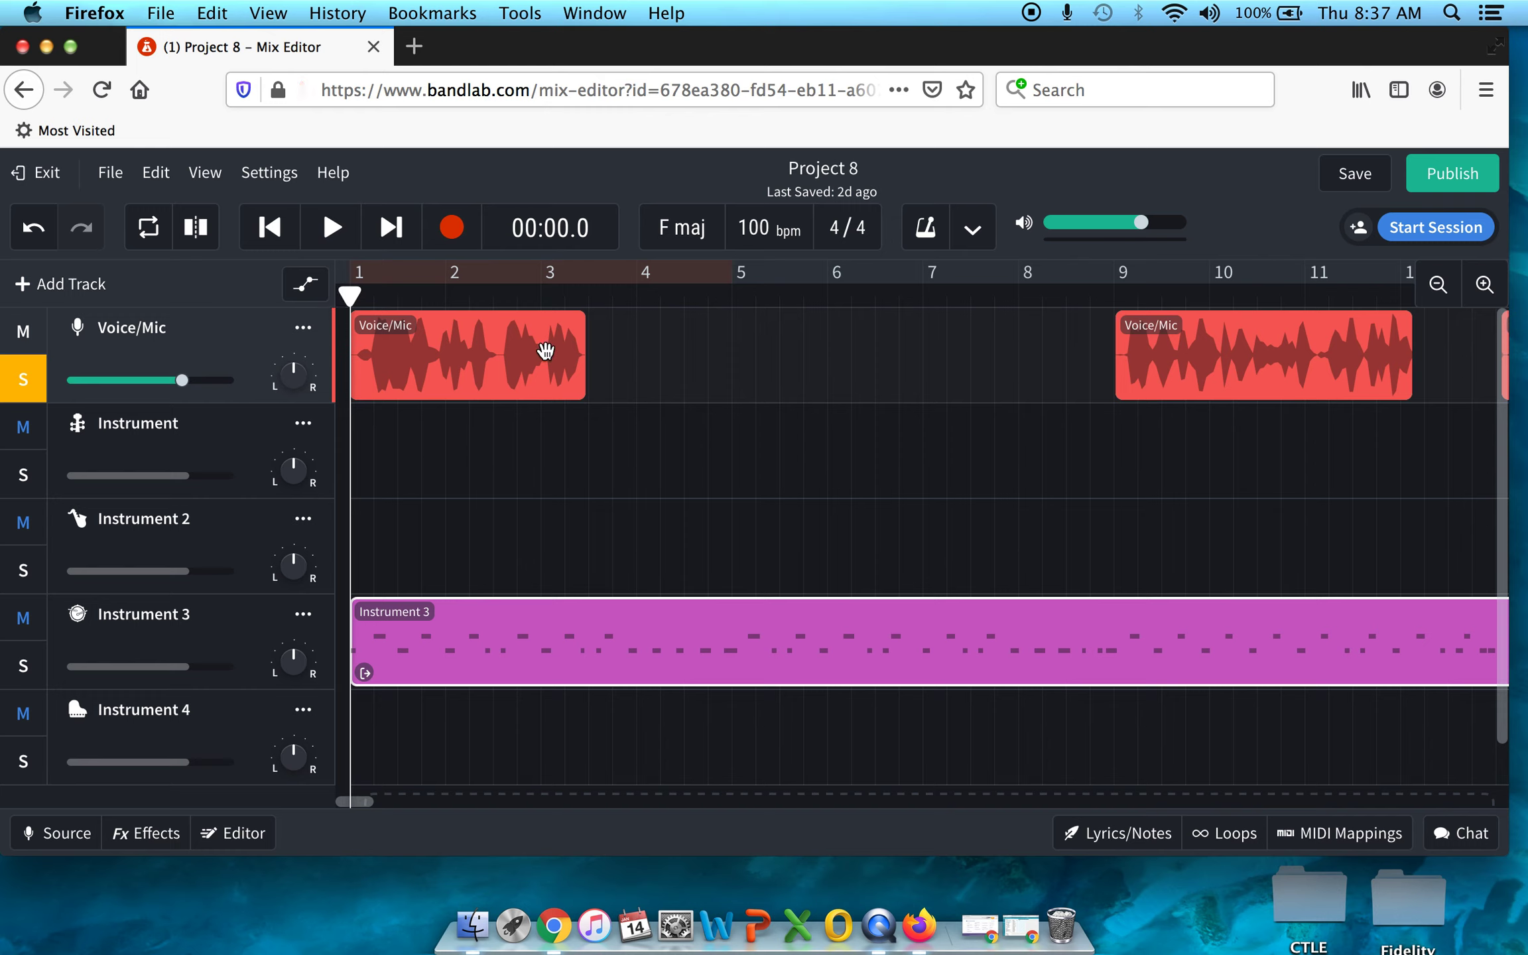
left_click(334, 229)
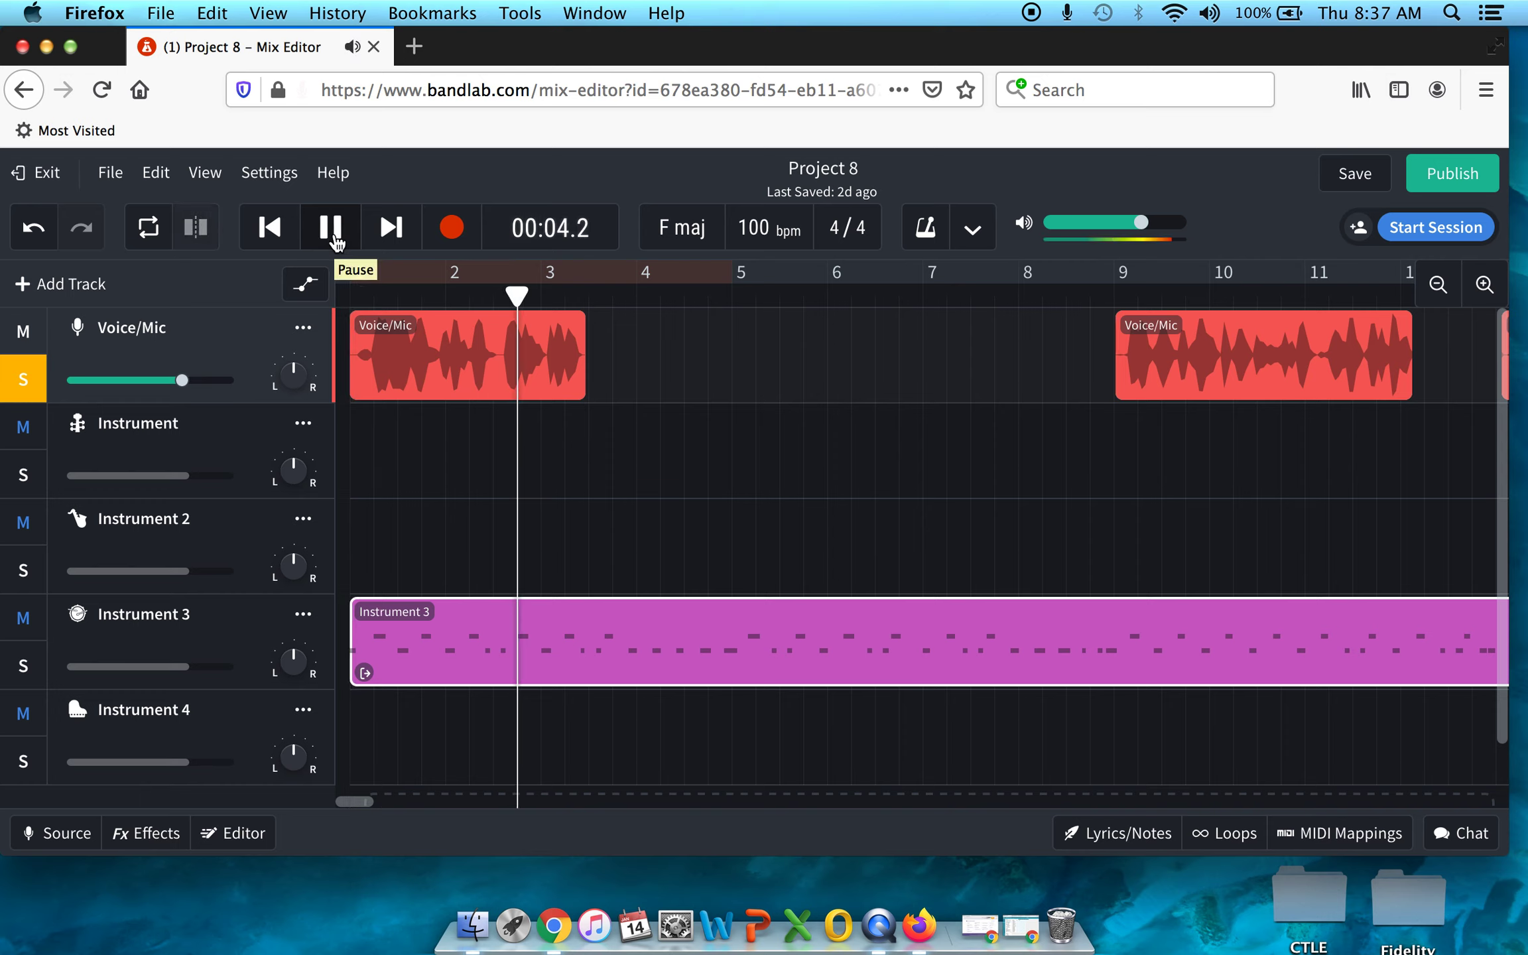
left_click(332, 228)
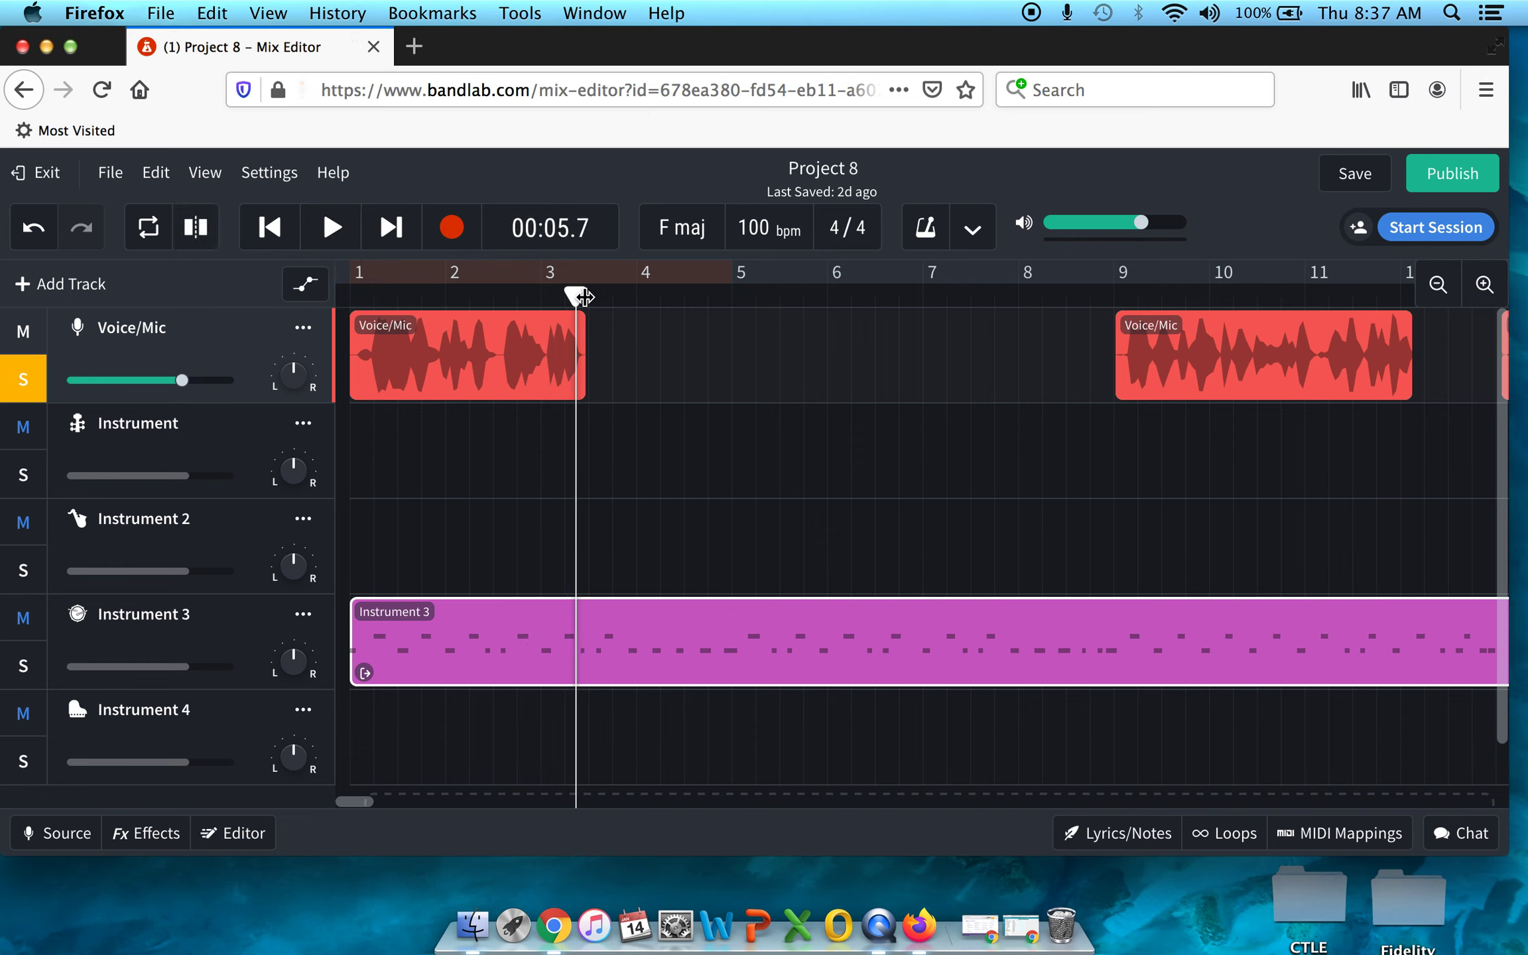
Split the first Voice/Mic clip at 00:03.8 and move its second part to bar 5.
left_click_drag(575, 296, 500, 299)
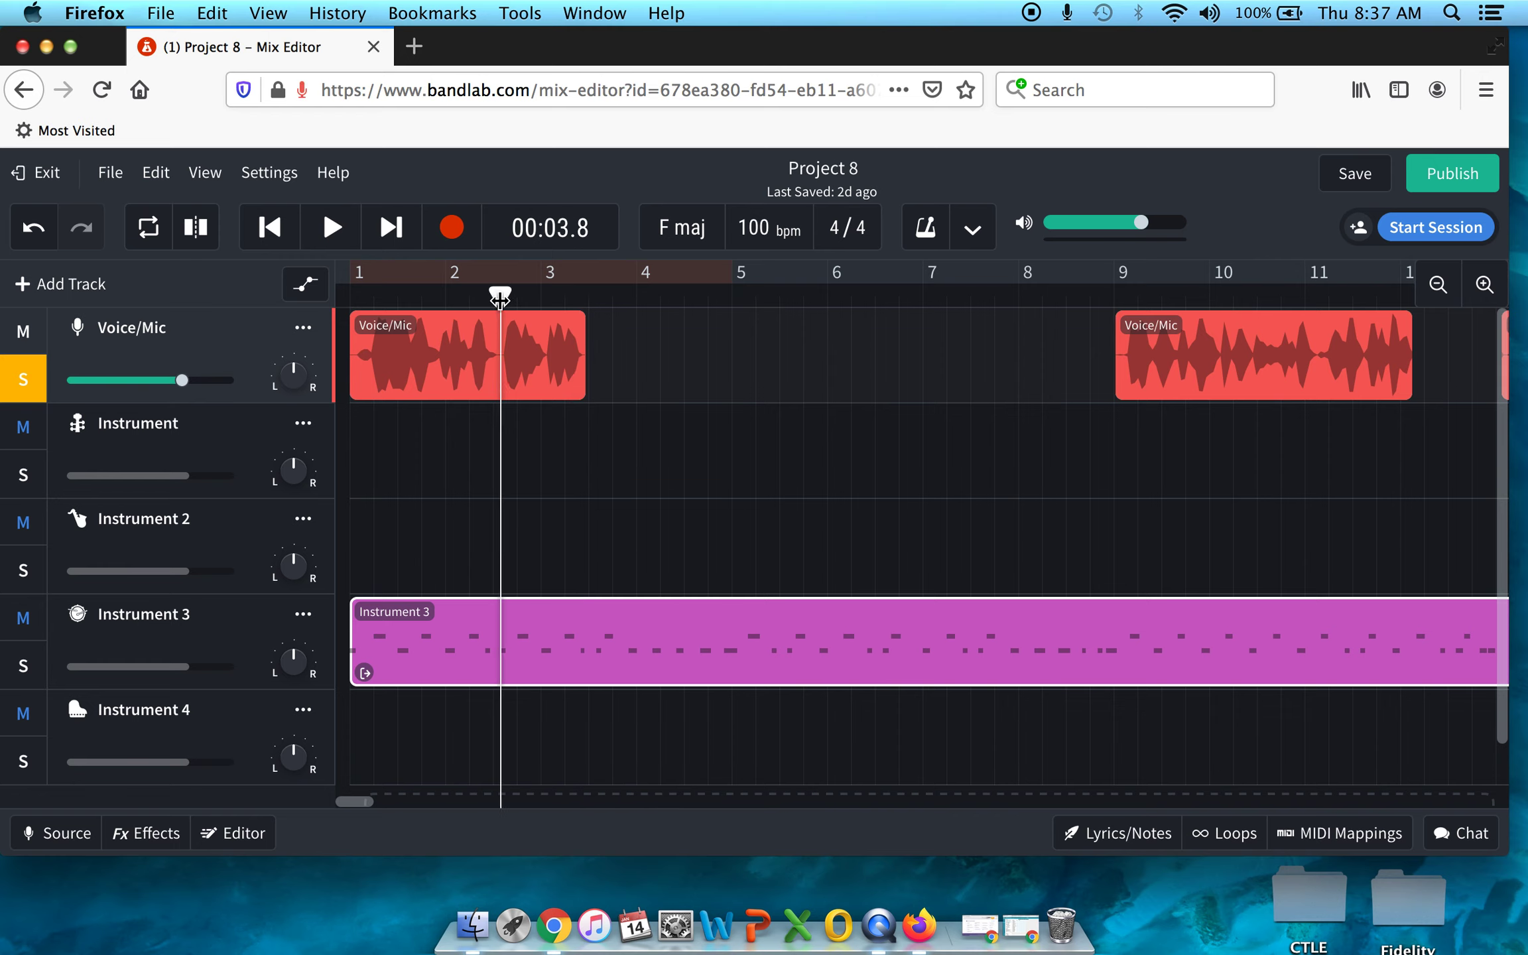
left_click(524, 360)
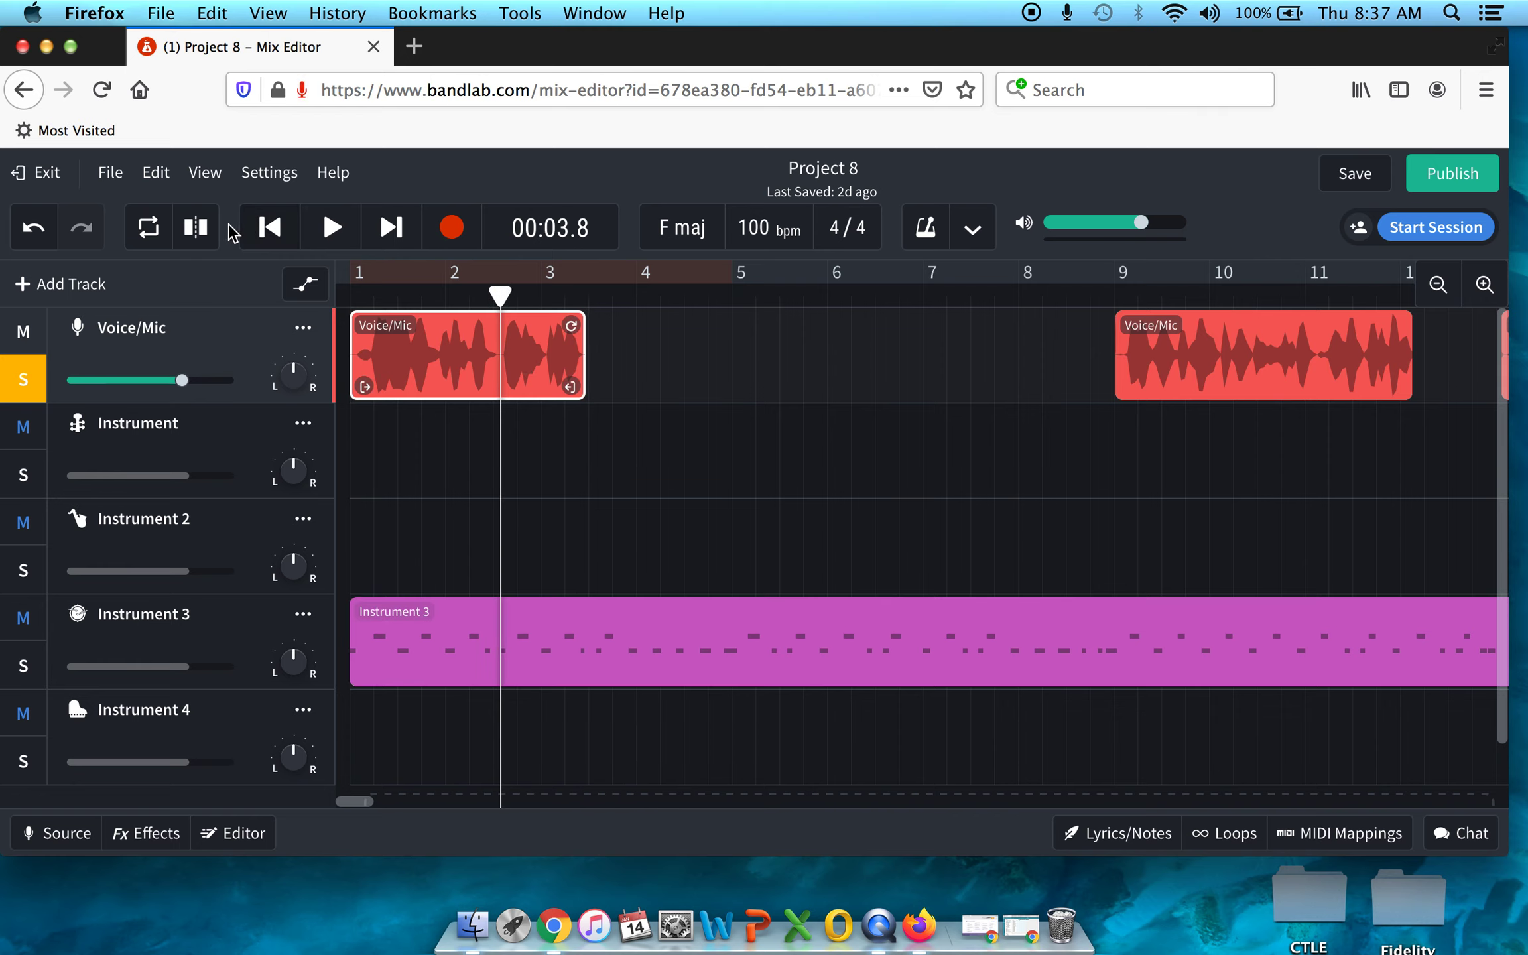
left_click(195, 228)
left_click_drag(543, 356, 777, 366)
Review the placement of the remaining Voice/Mic clips along the timeline up to about bar 22.
scroll(943, 460, "down", 2)
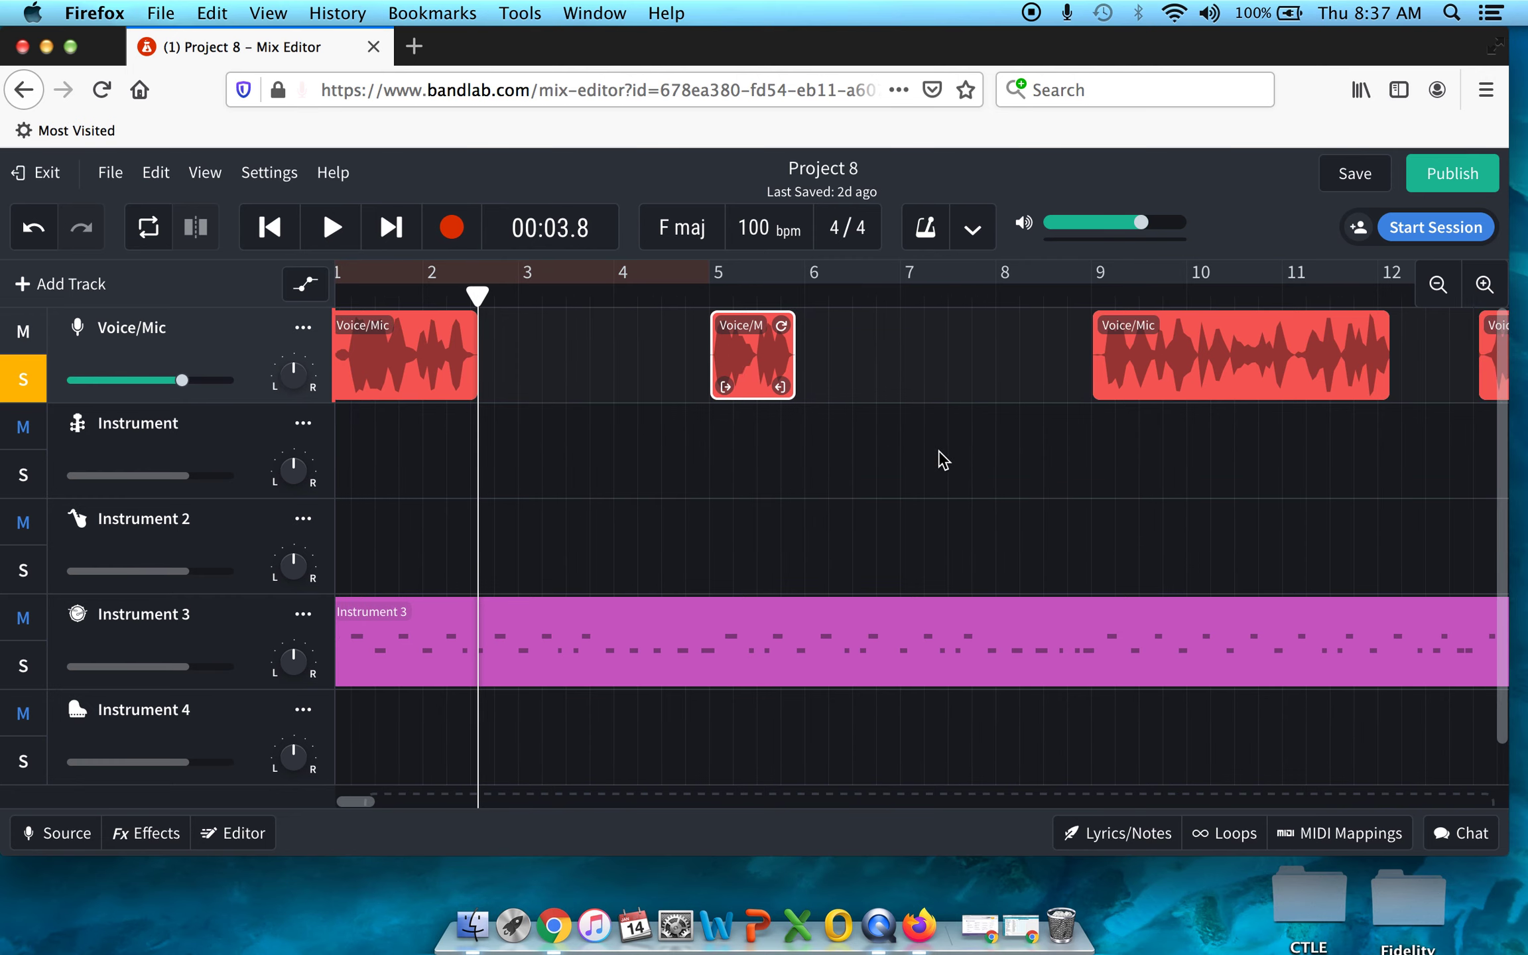
scroll(943, 459, "up", 1)
scroll(944, 459, "right", 5)
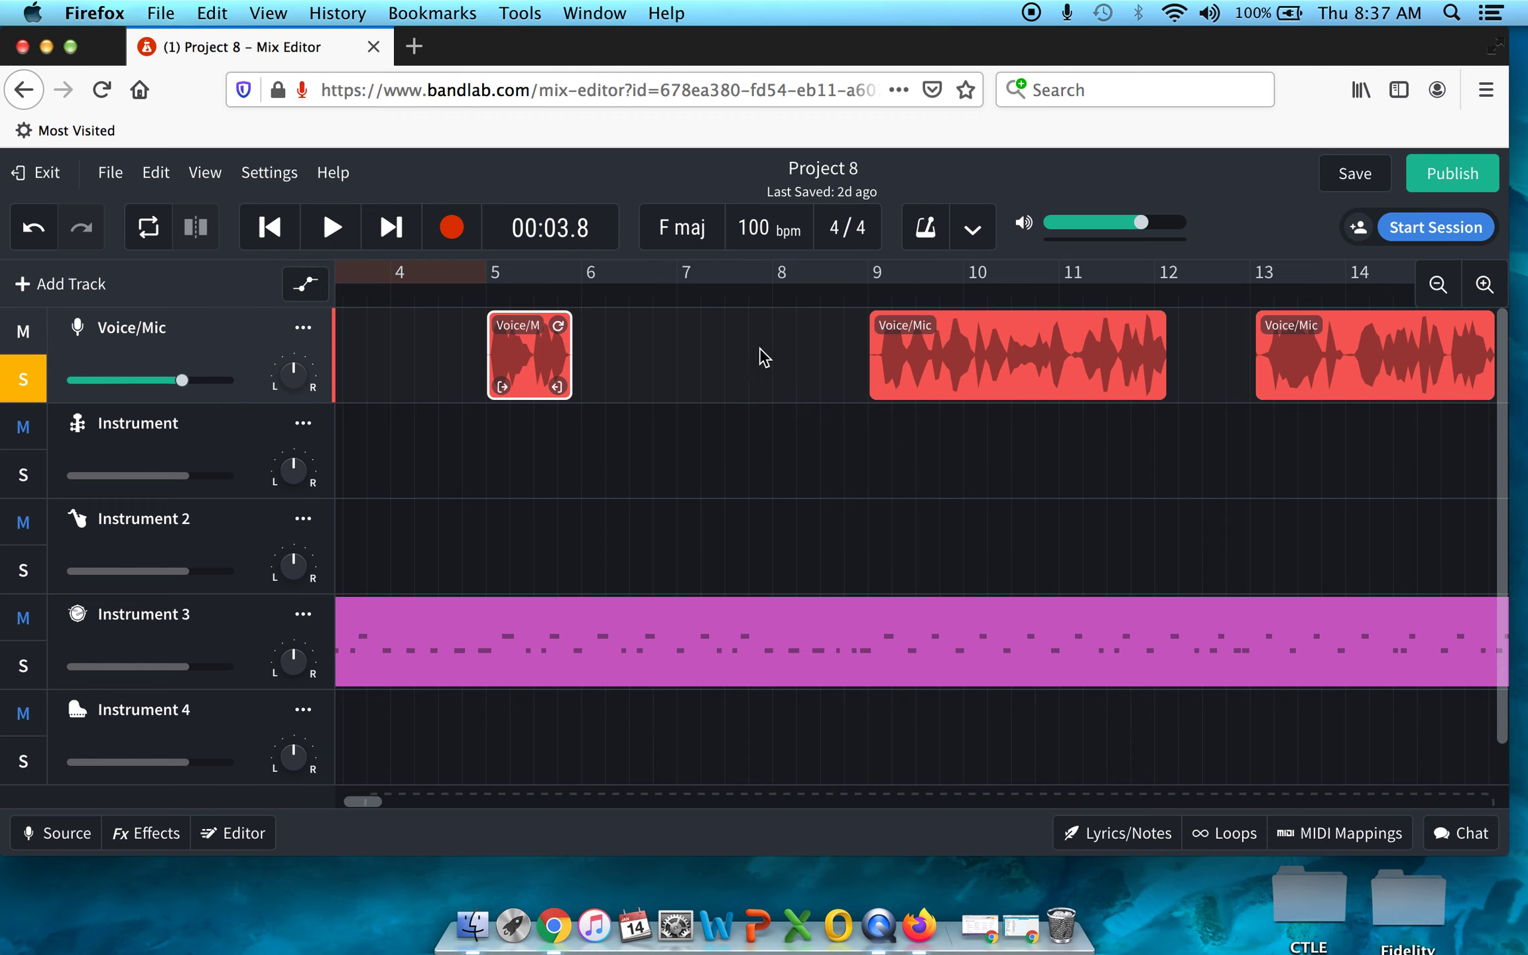
scroll(1150, 412, "right", 5)
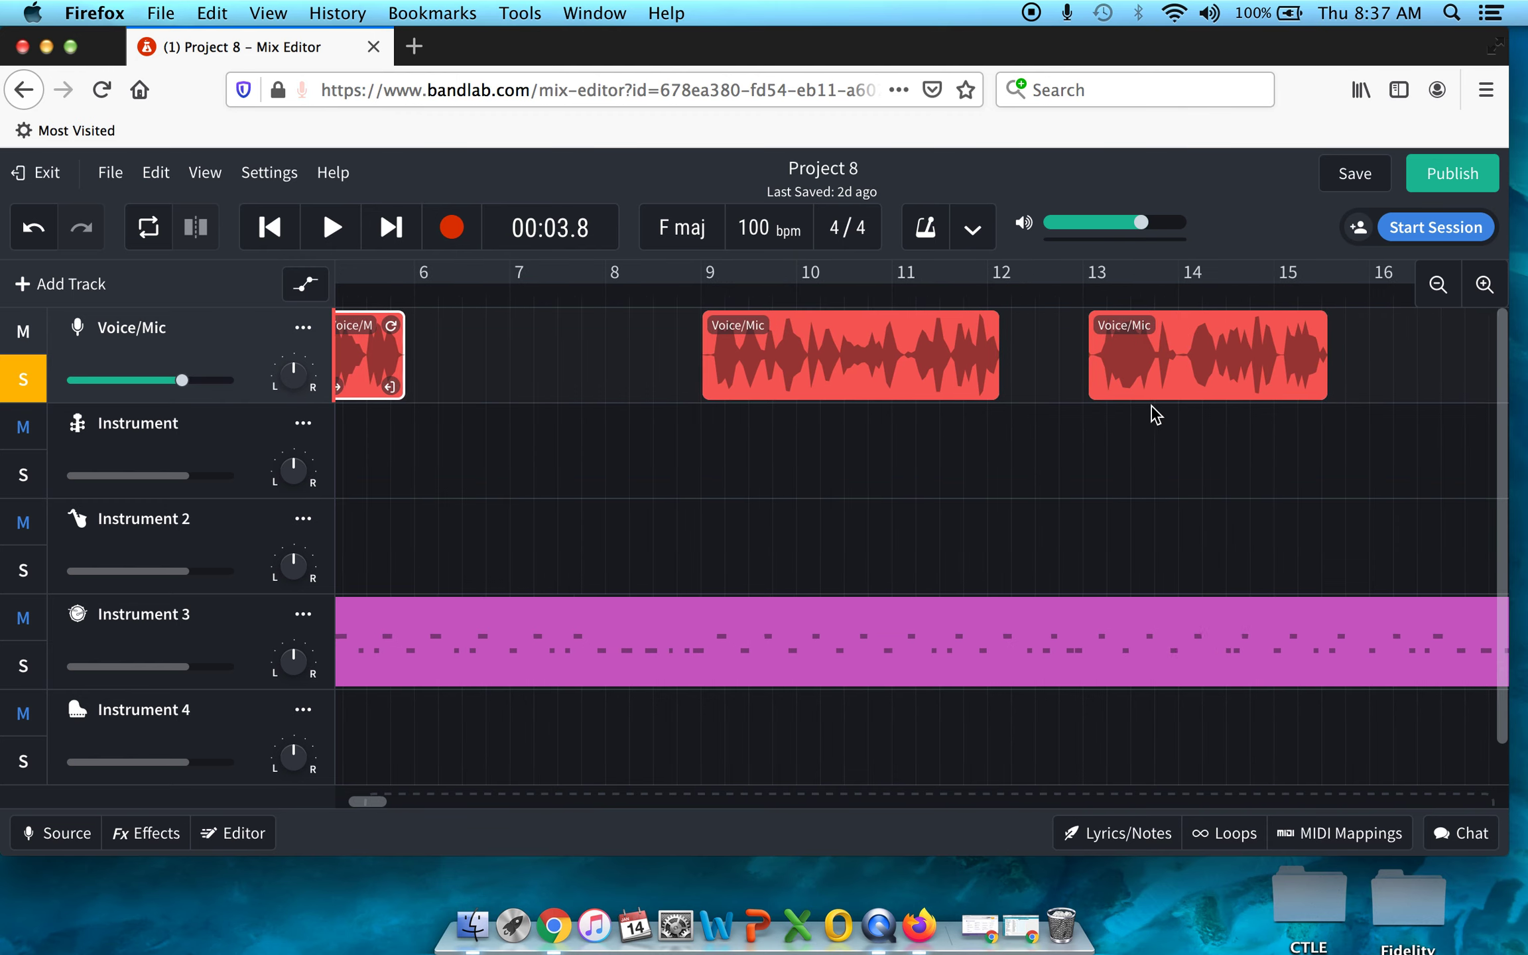
scroll(1149, 412, "right", 8)
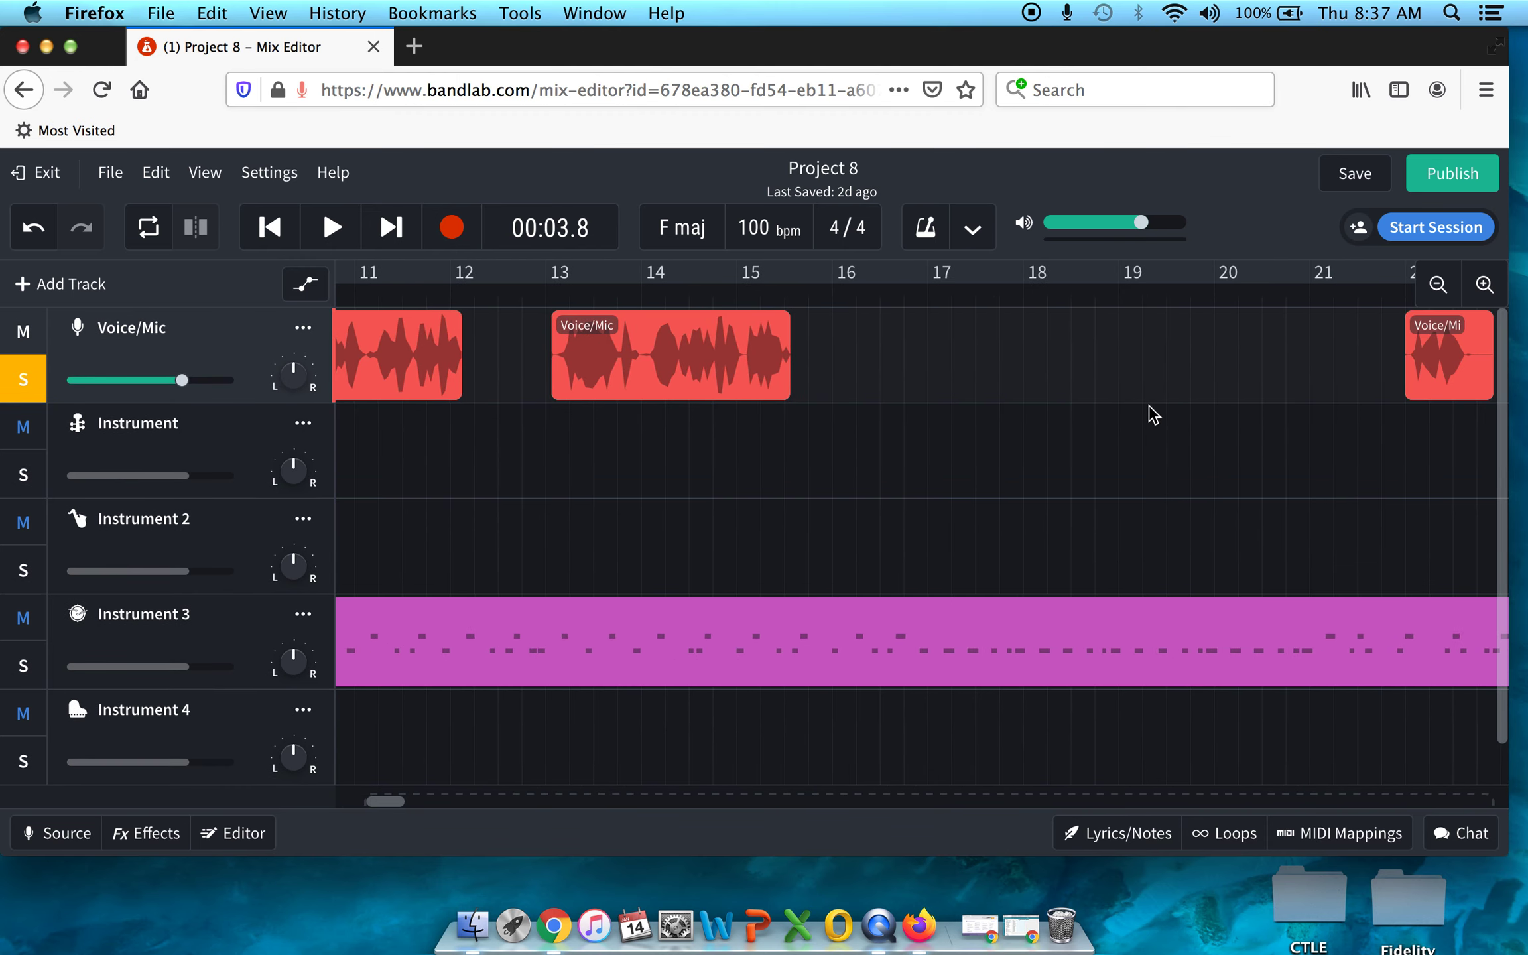
scroll(1083, 462, "left", 15)
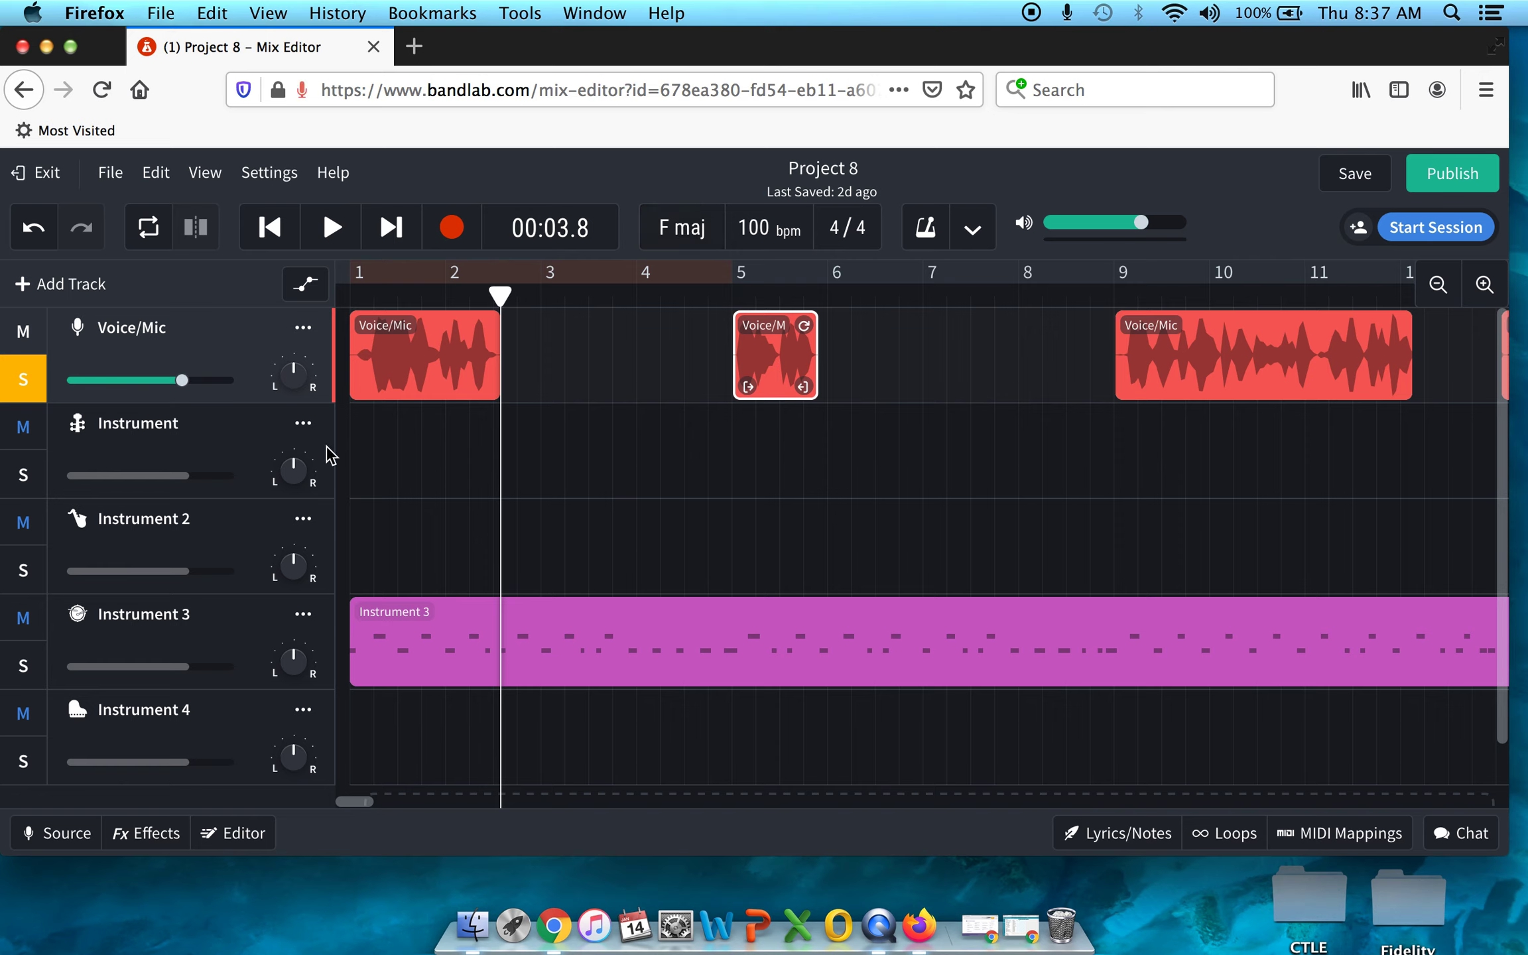
Turn off solo on the Voice/Mic track and return the playhead to the start of the project.
left_click(156, 446)
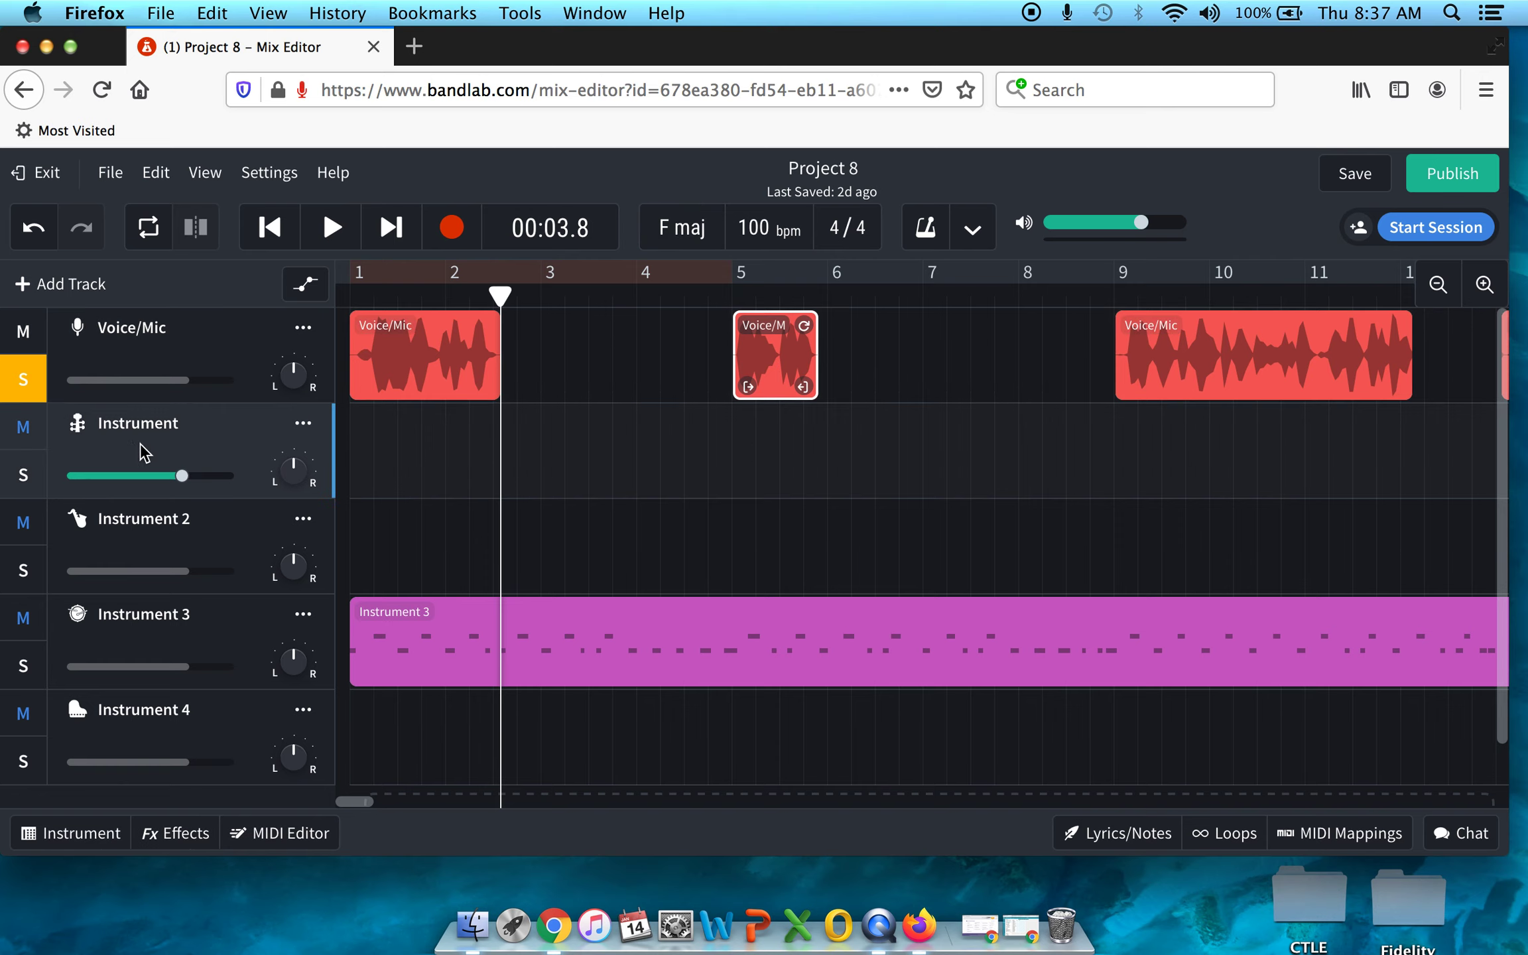
left_click(32, 389)
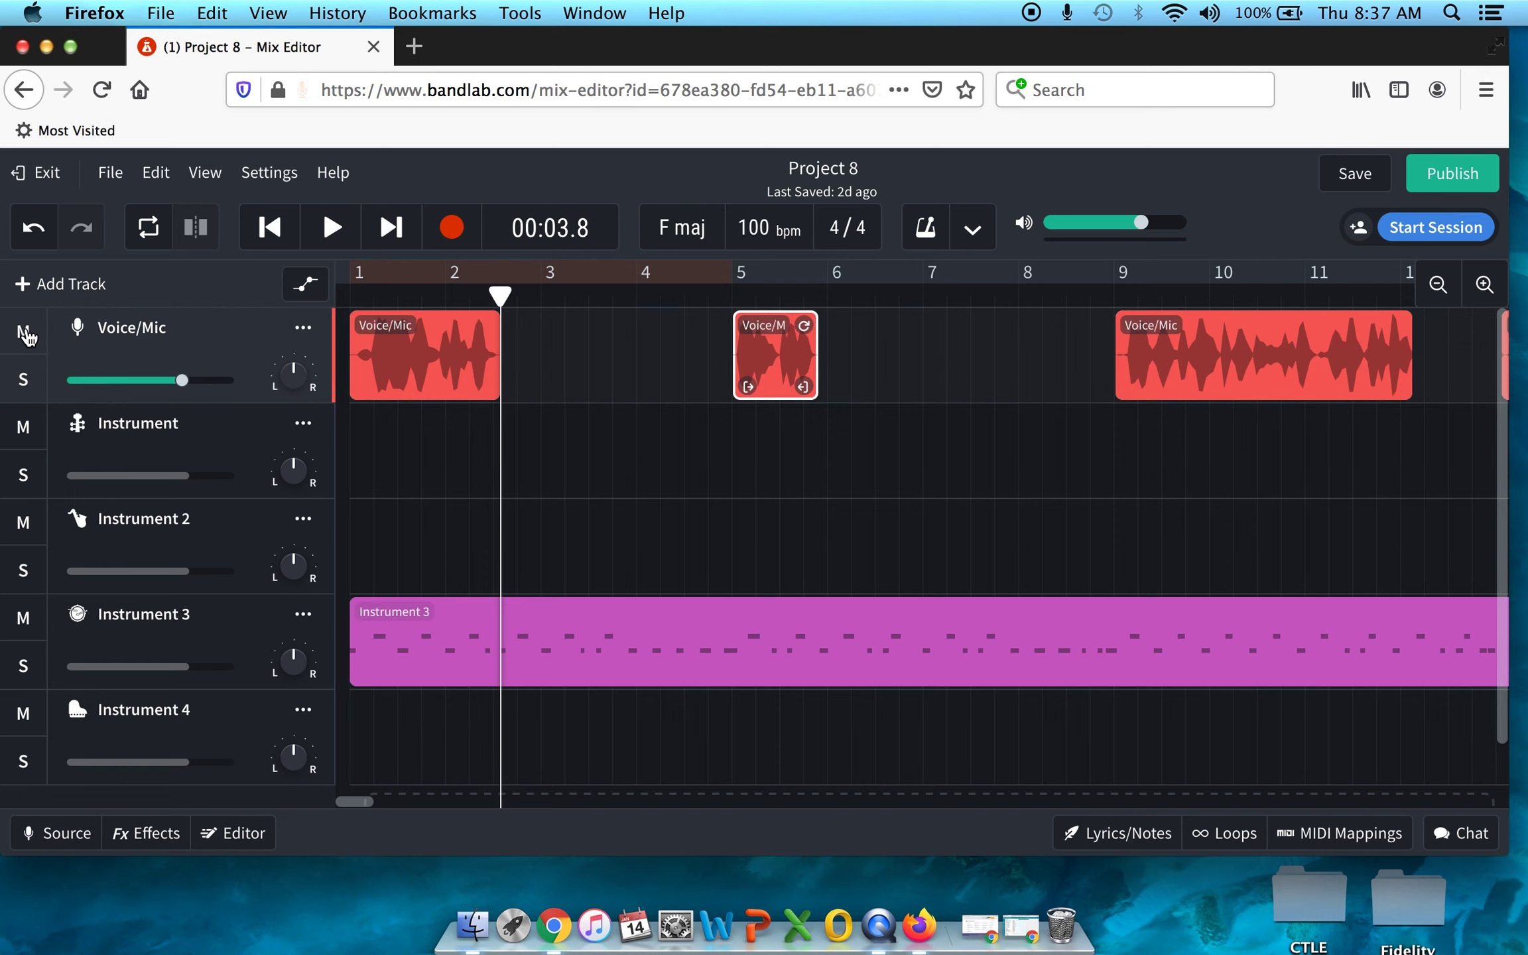
left_click_drag(508, 290, 343, 295)
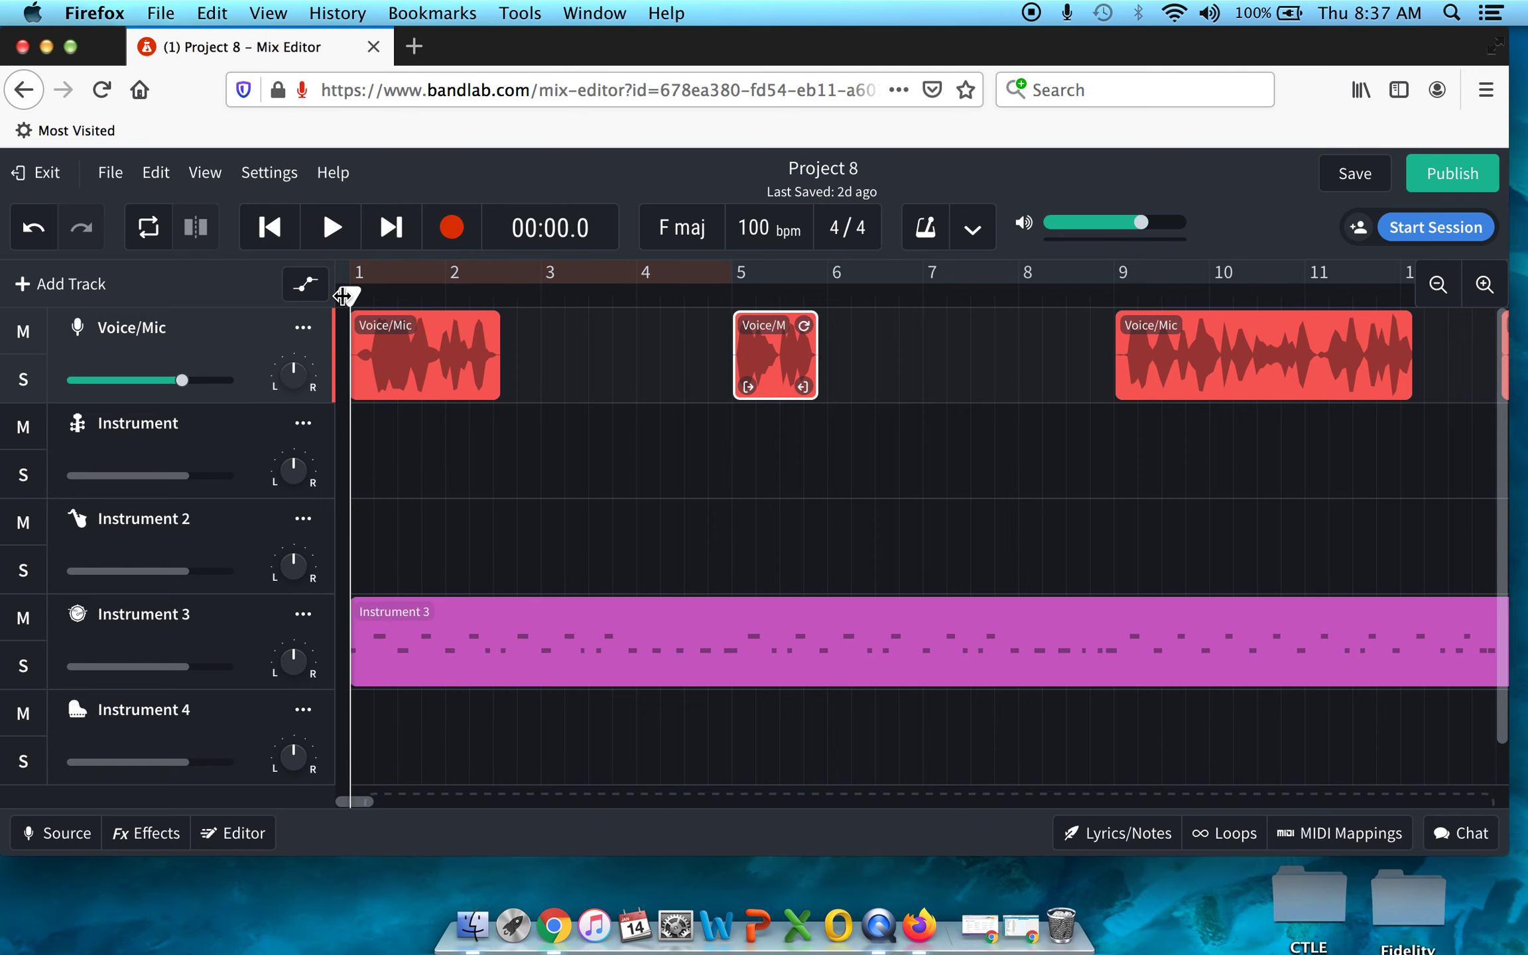
Open the String Orchestra keyboard of the Instrument track and try out alternating D and F notes in octave 3.
left_click(193, 441)
left_click(93, 841)
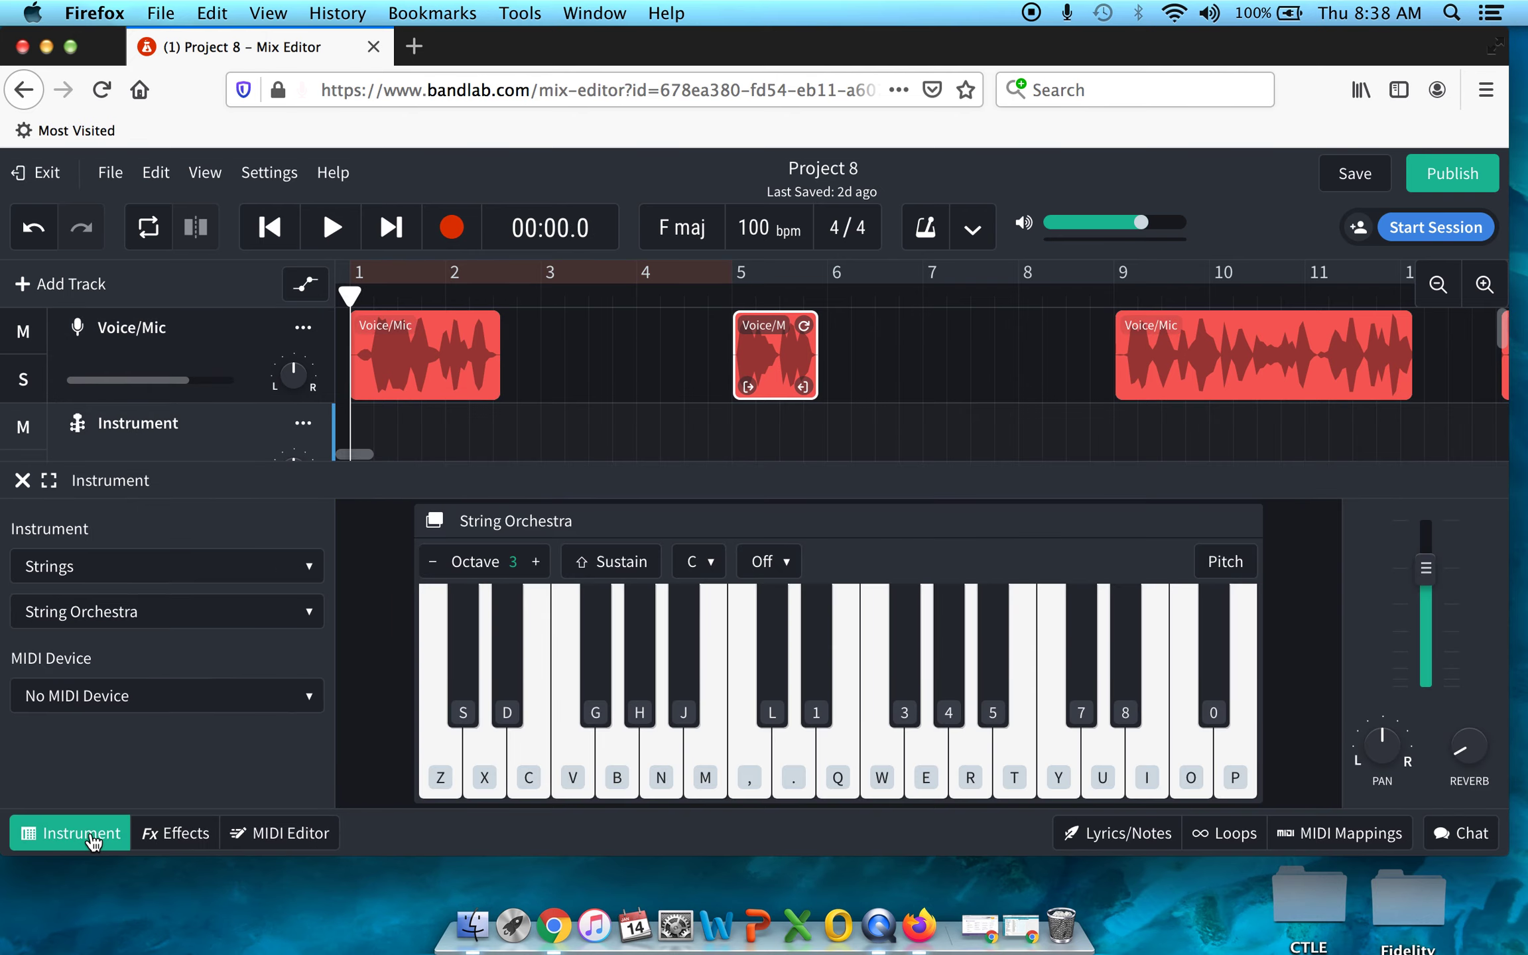
key("d")
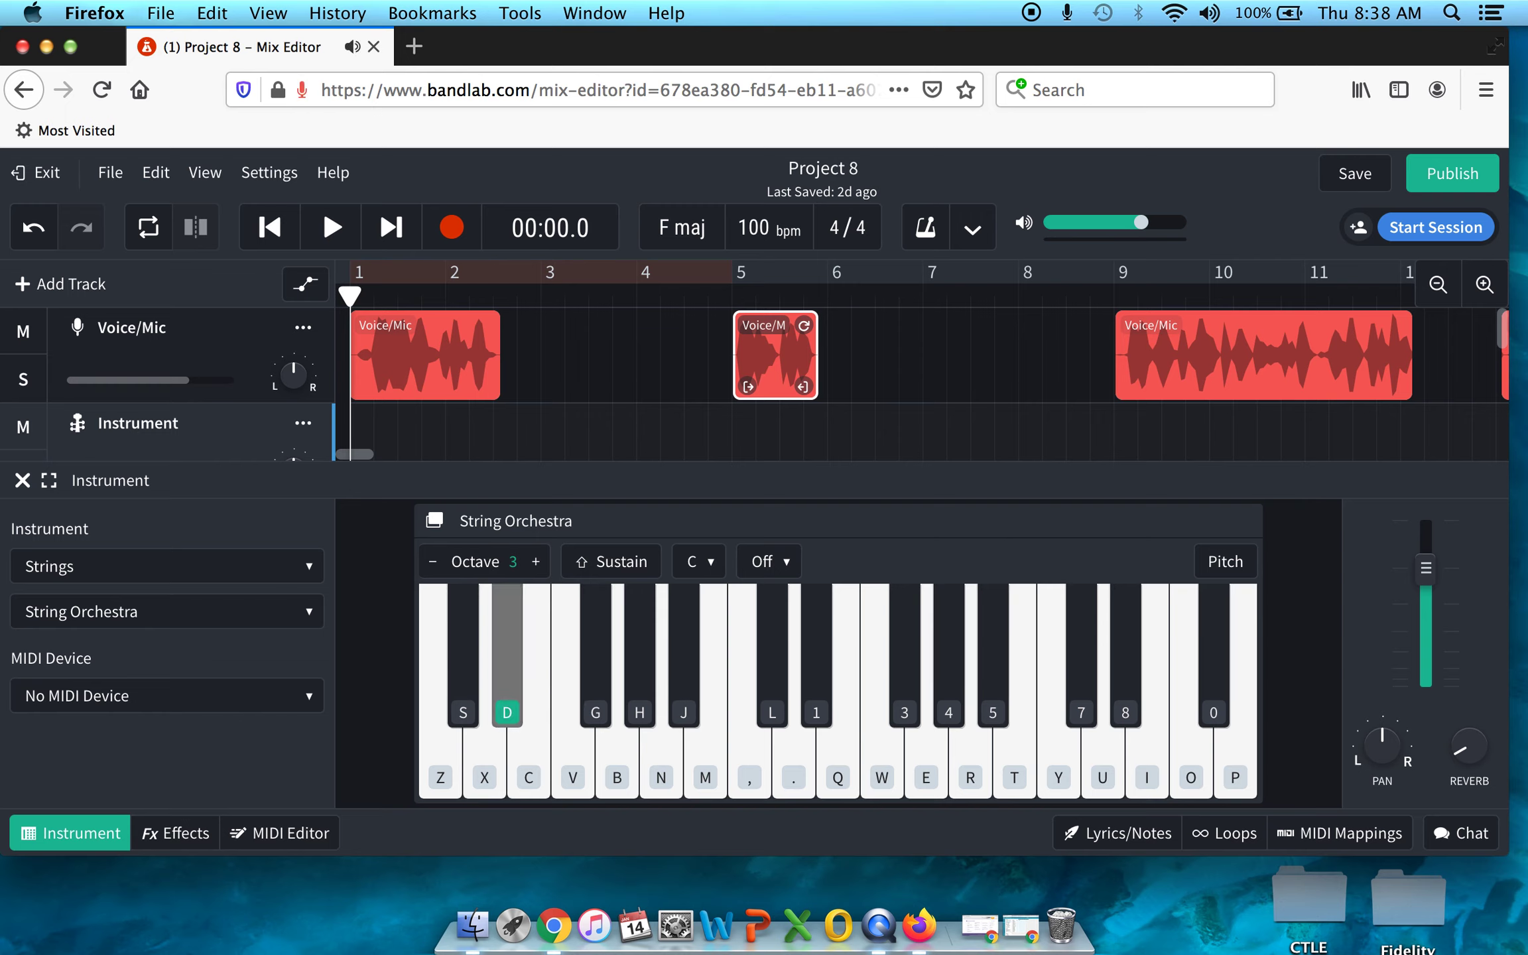
left_click(573, 774)
left_click(488, 775)
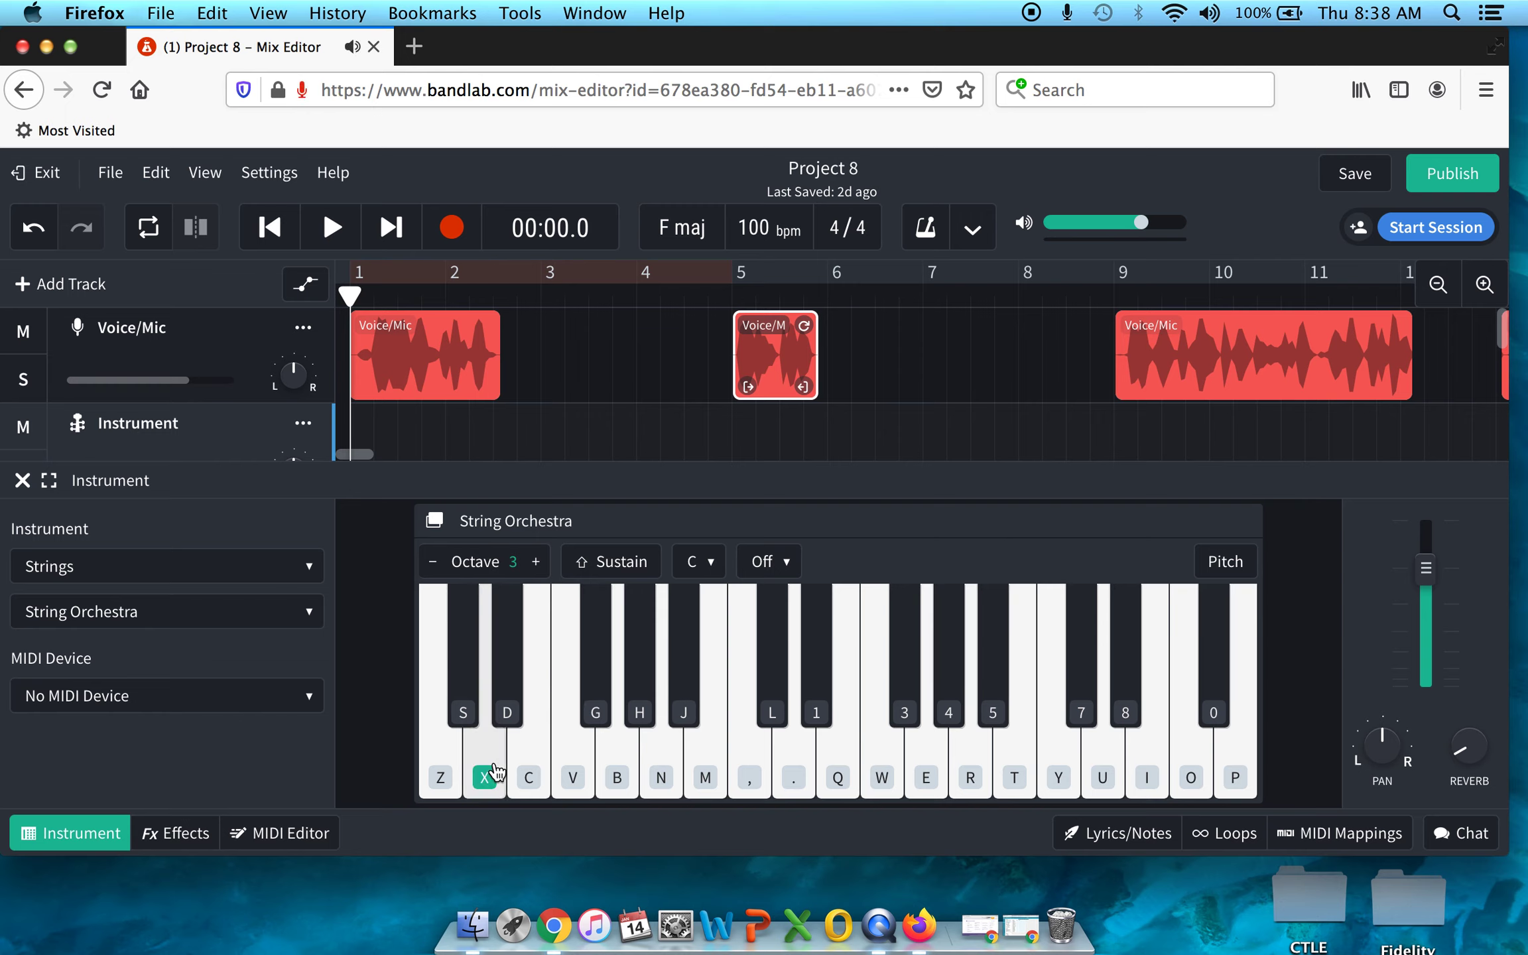
left_click(577, 775)
left_click(486, 781)
left_click(561, 781)
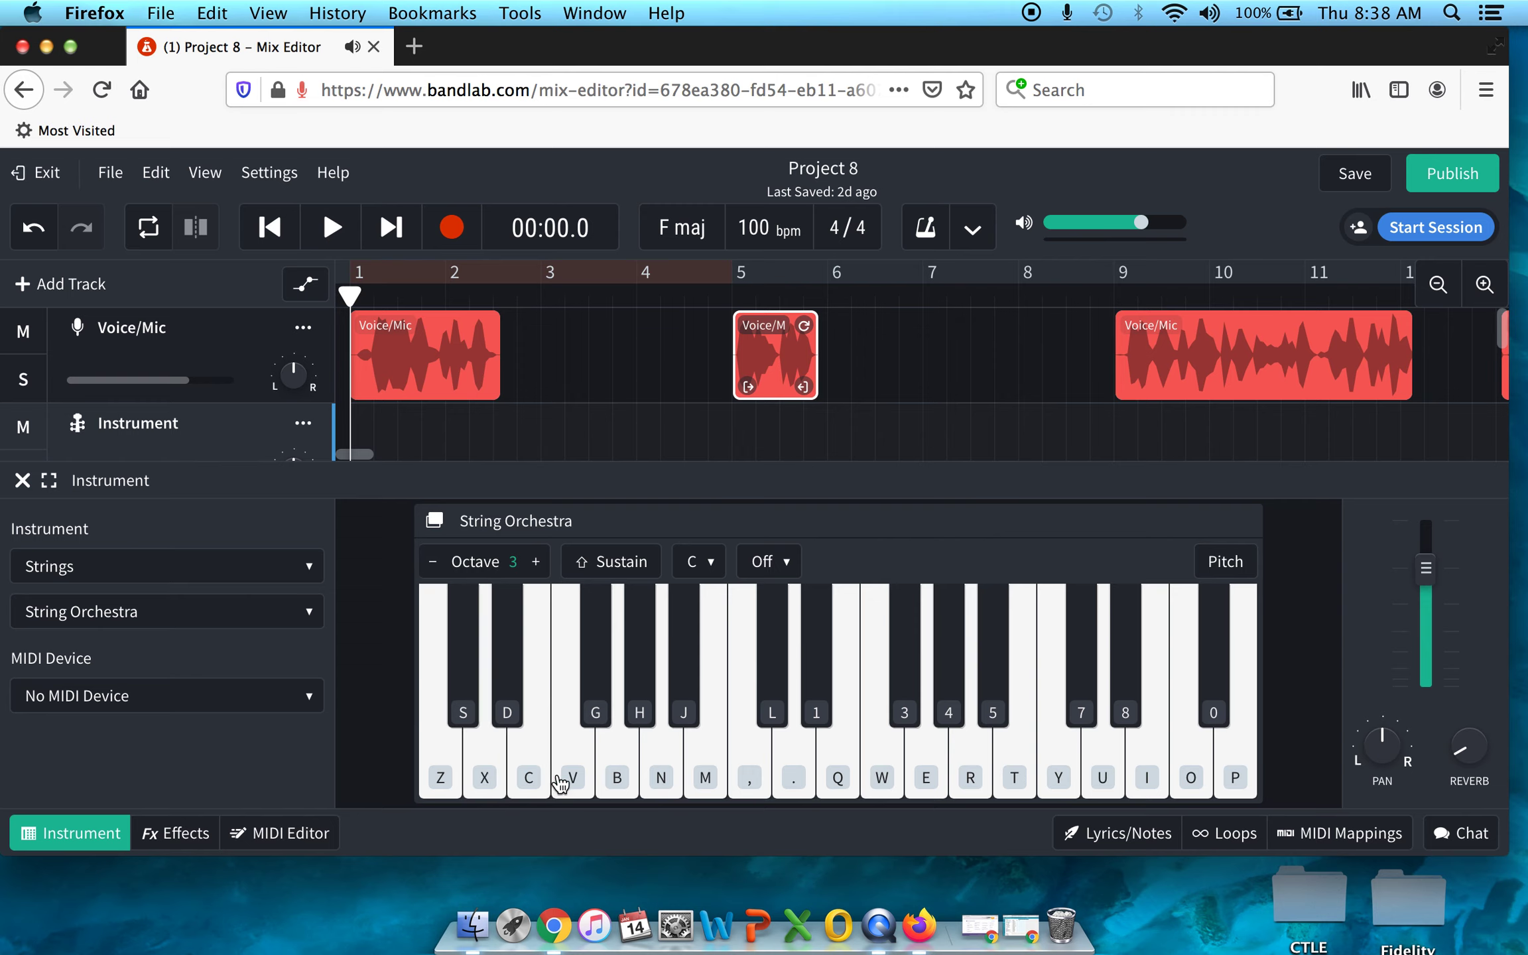
key("x")
key("v")
key("x")
key("v")
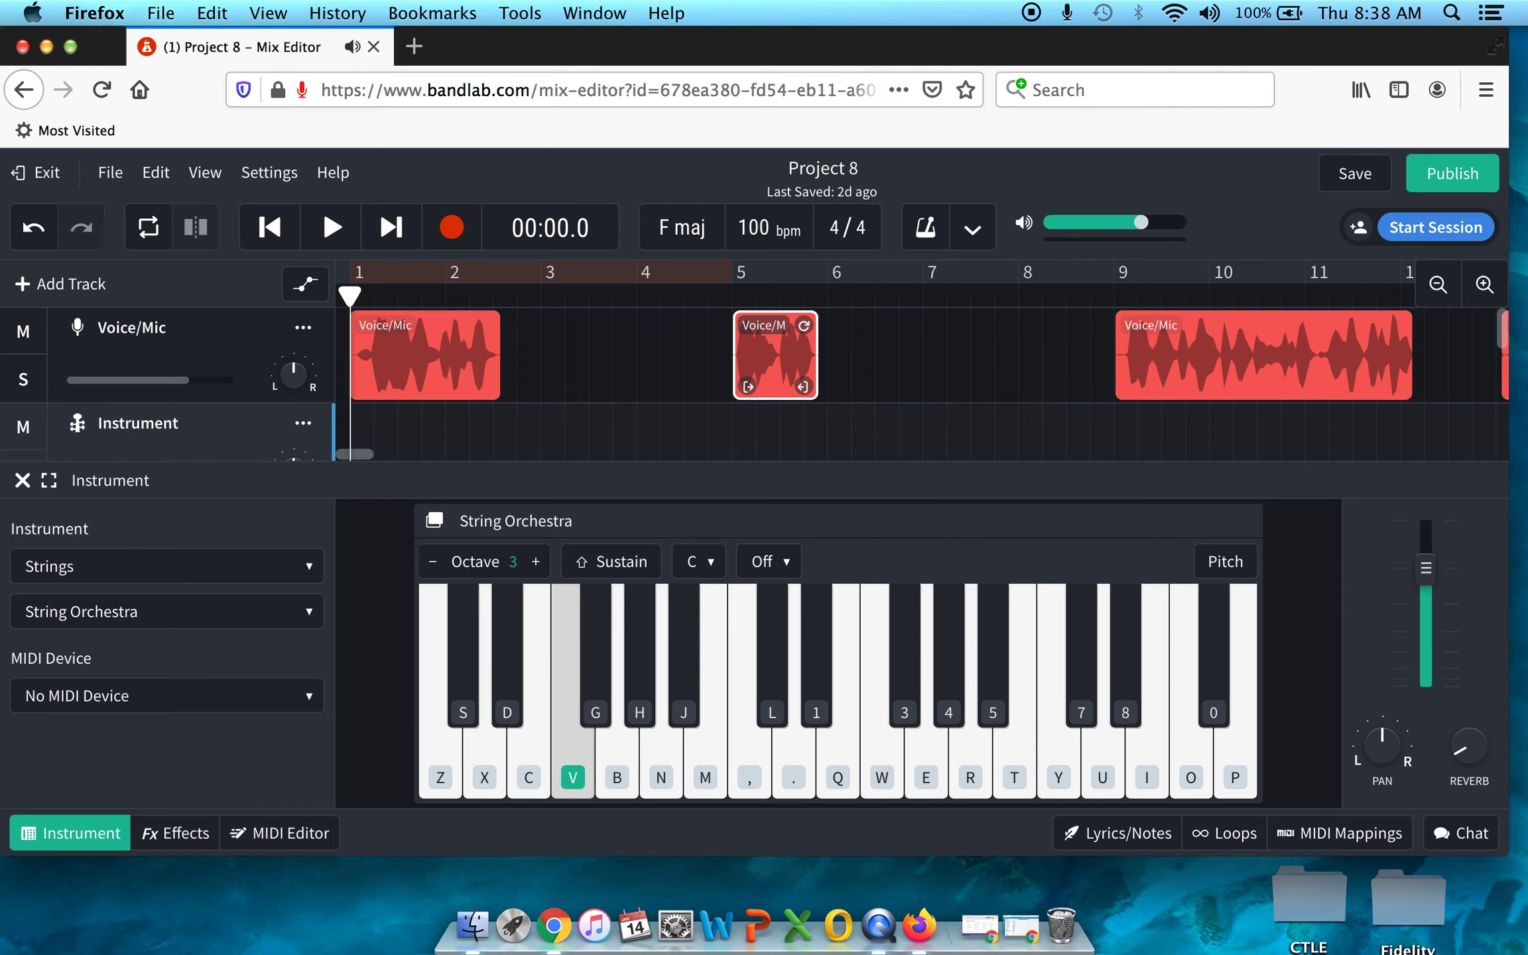
Record a four-bar String Orchestra part of alternating D3 and F3 notes on the Instrument track, starting at bar 1.
key("x")
key("v")
key("x")
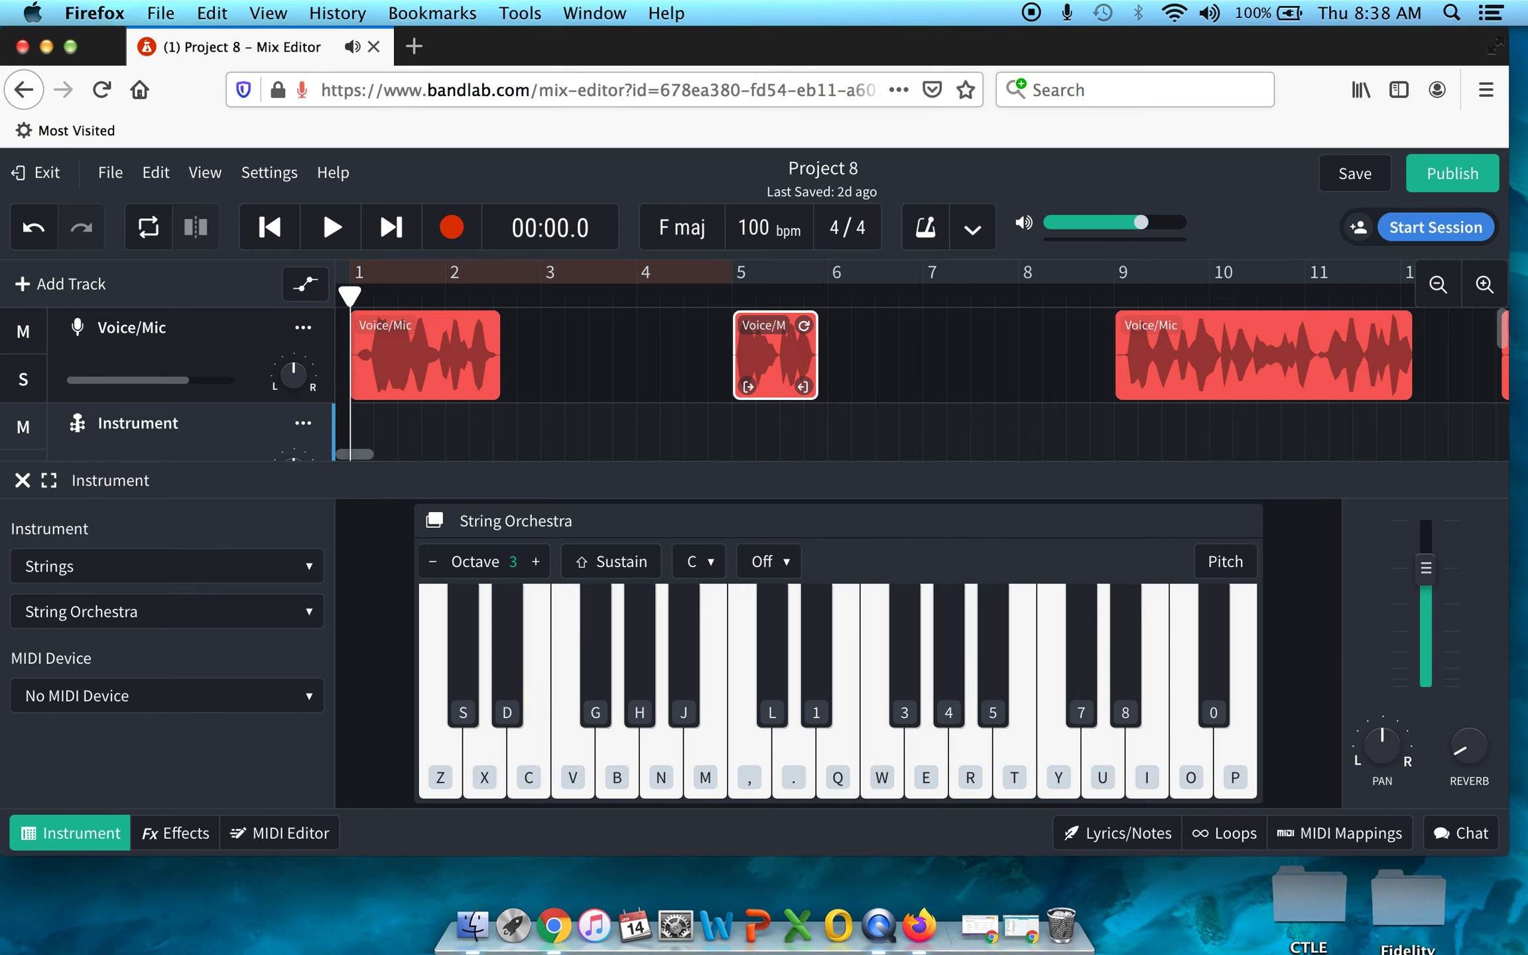
left_click(457, 241)
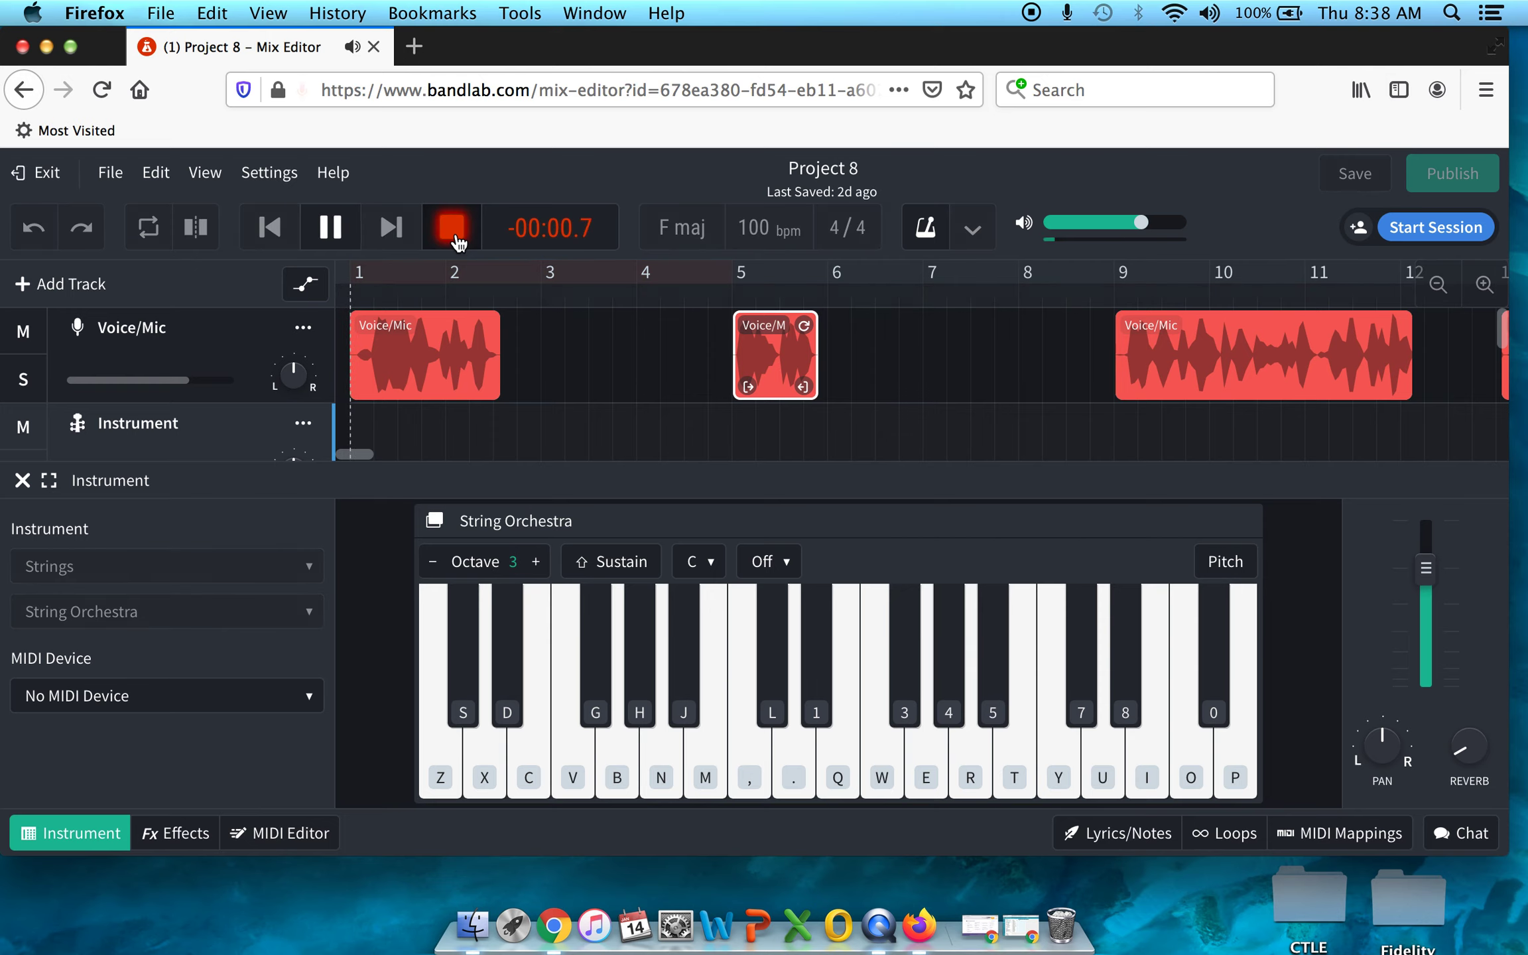
key("x")
key("v")
key("x")
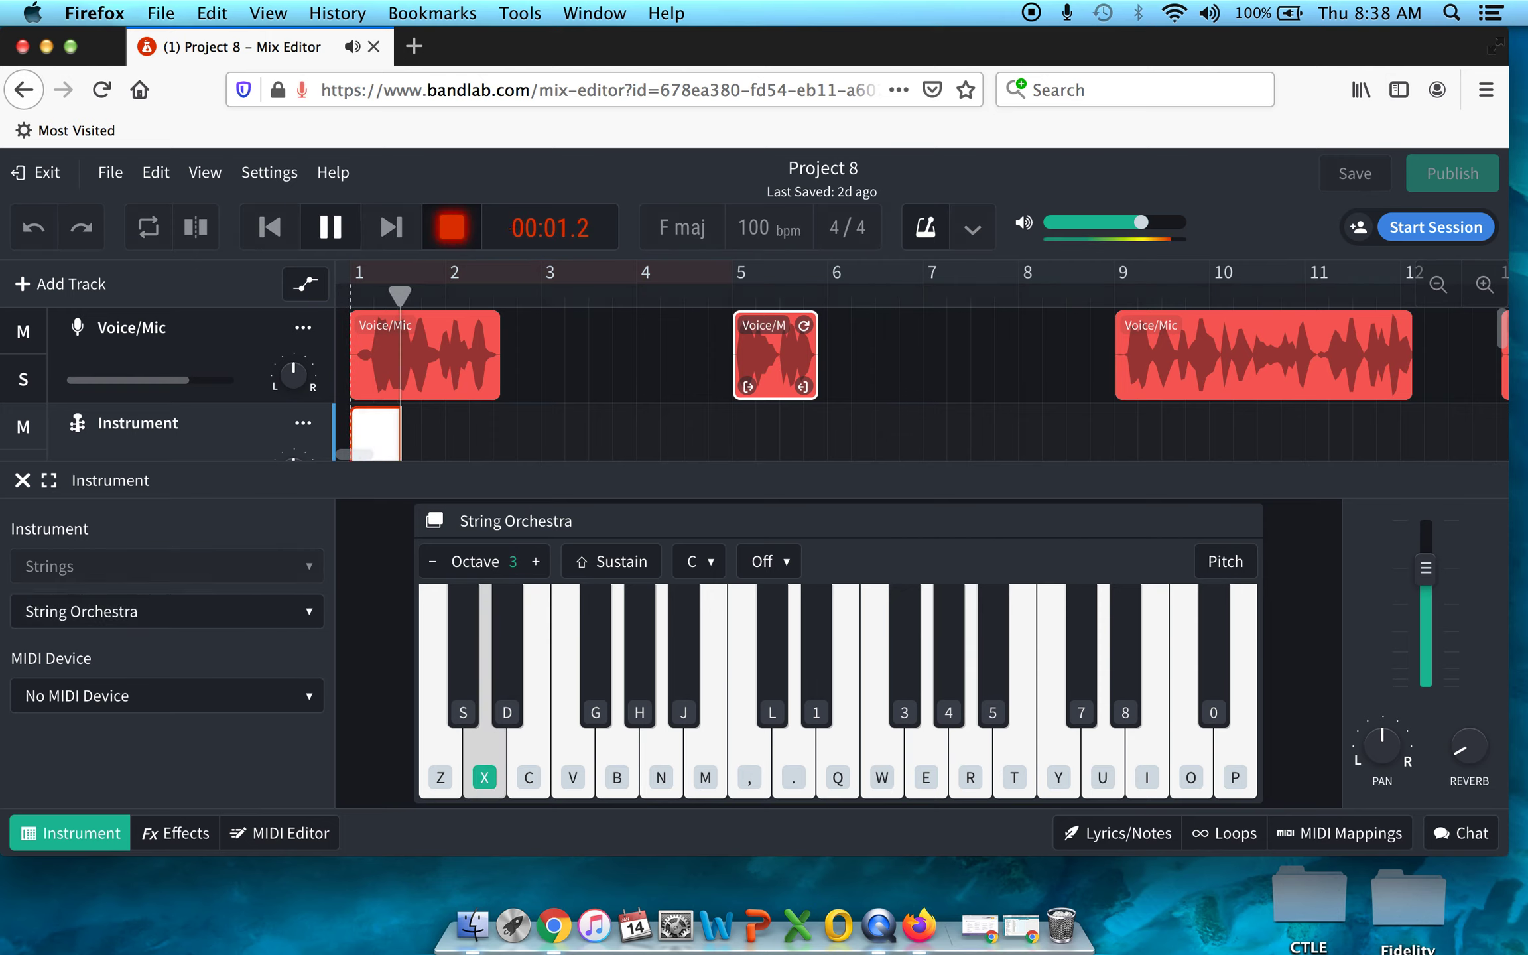
key("v")
key("x")
key("v")
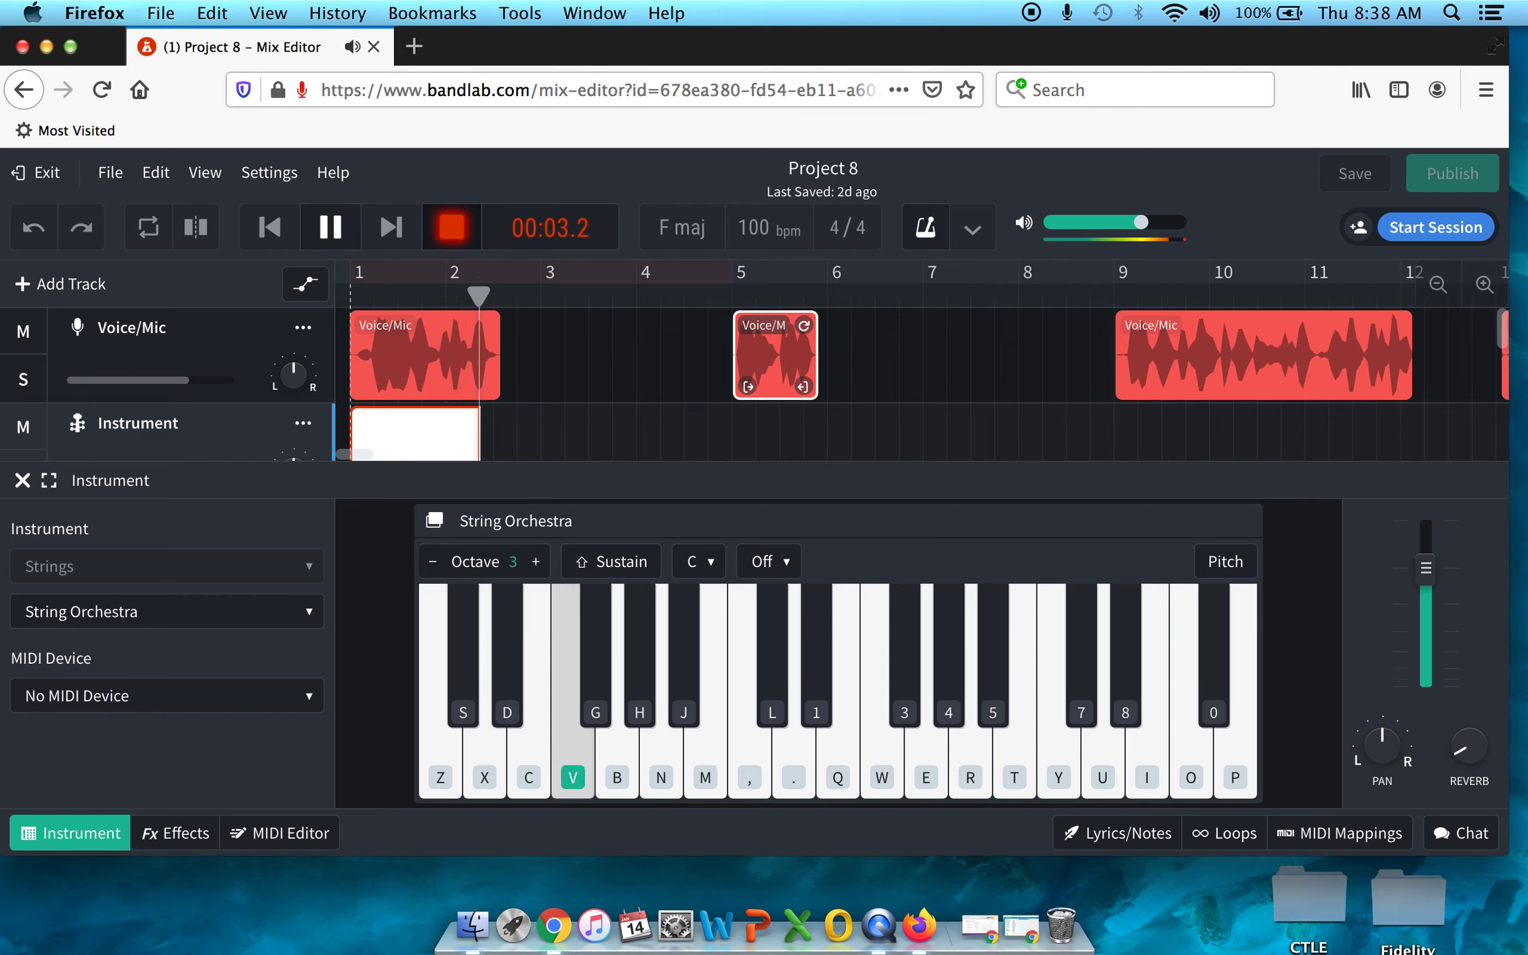
key("x")
key("v")
key("x")
key("v")
key("x")
key("v")
key("x")
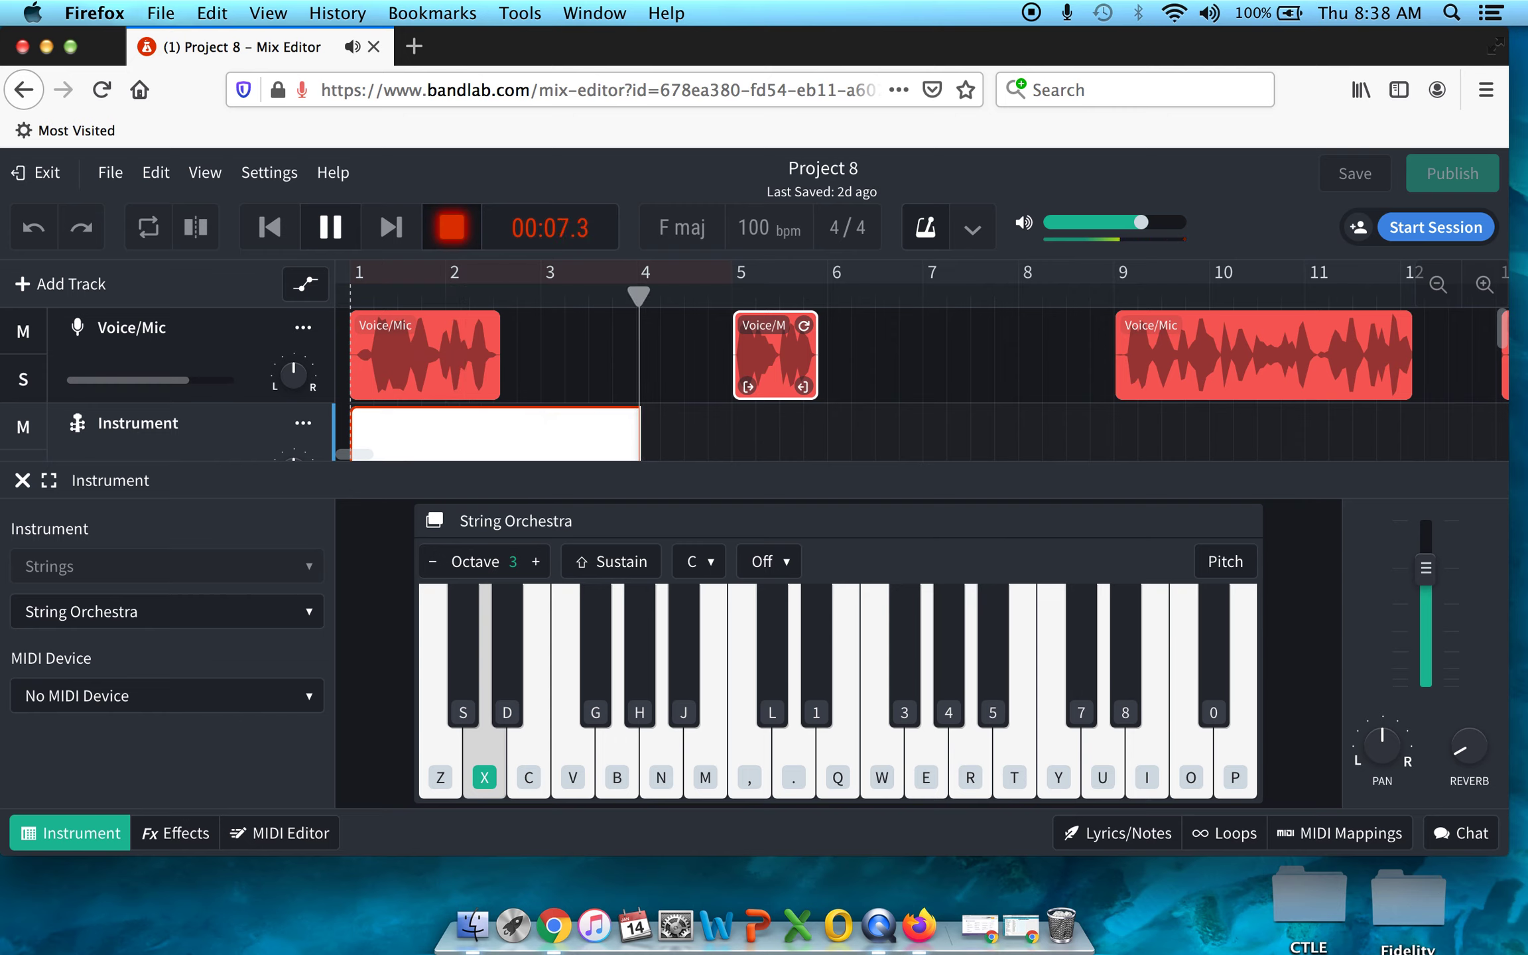
key("v")
key("x")
key("v")
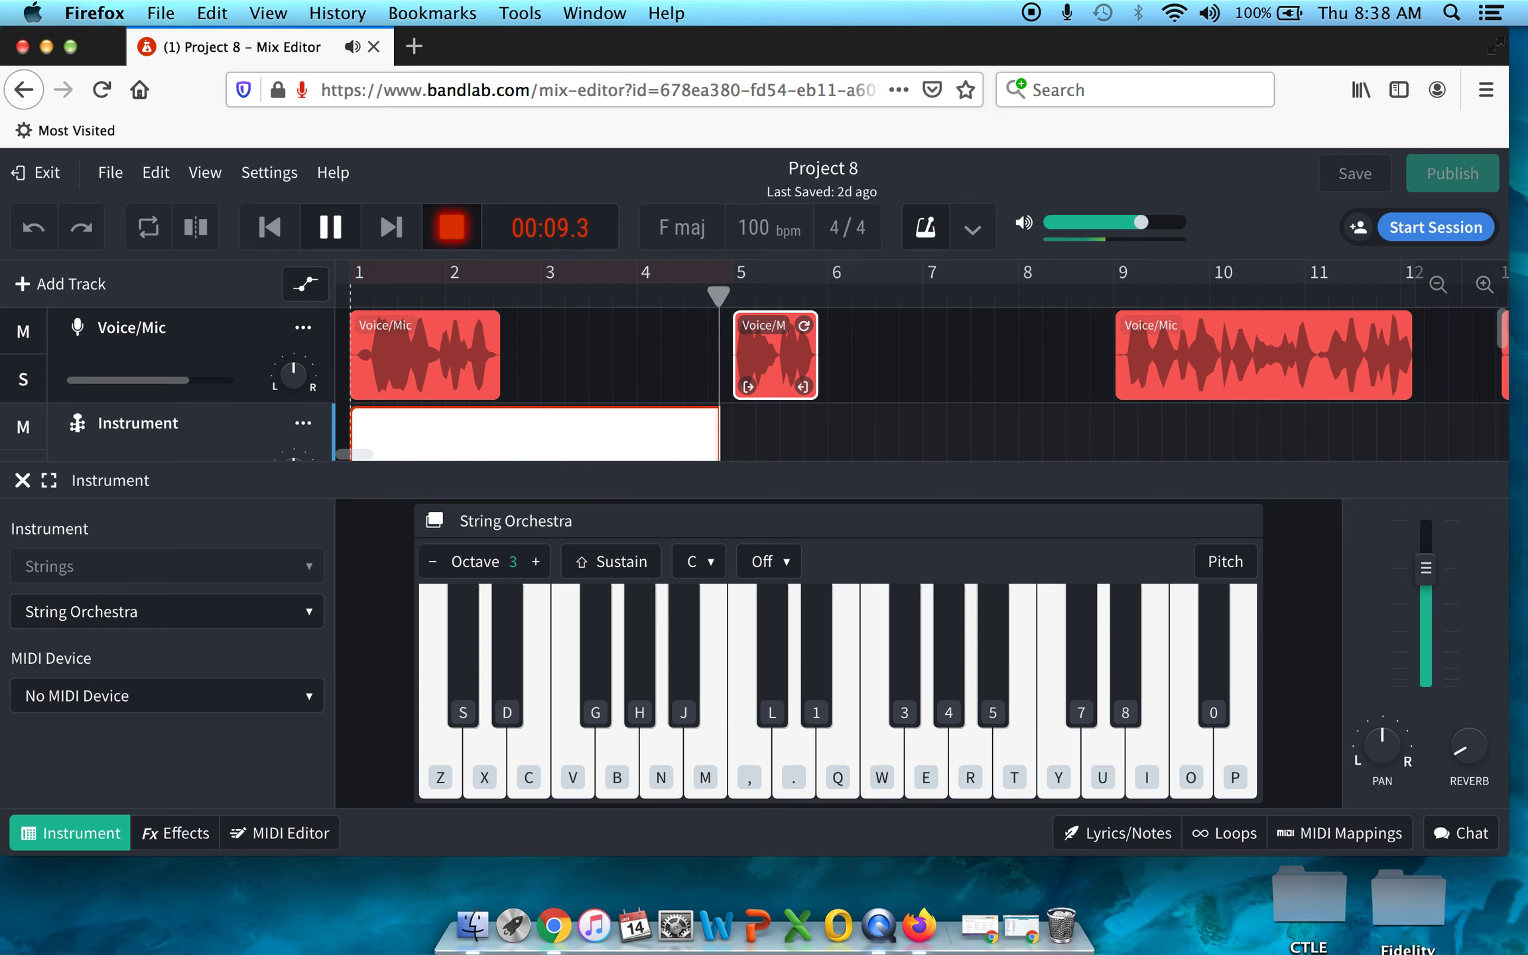
key("space")
Quantize all notes of the recorded Instrument clip to 1/4 in the MIDI editor, and close the editor.
scroll(720, 358, "down", 3)
scroll(663, 364, "up", 2)
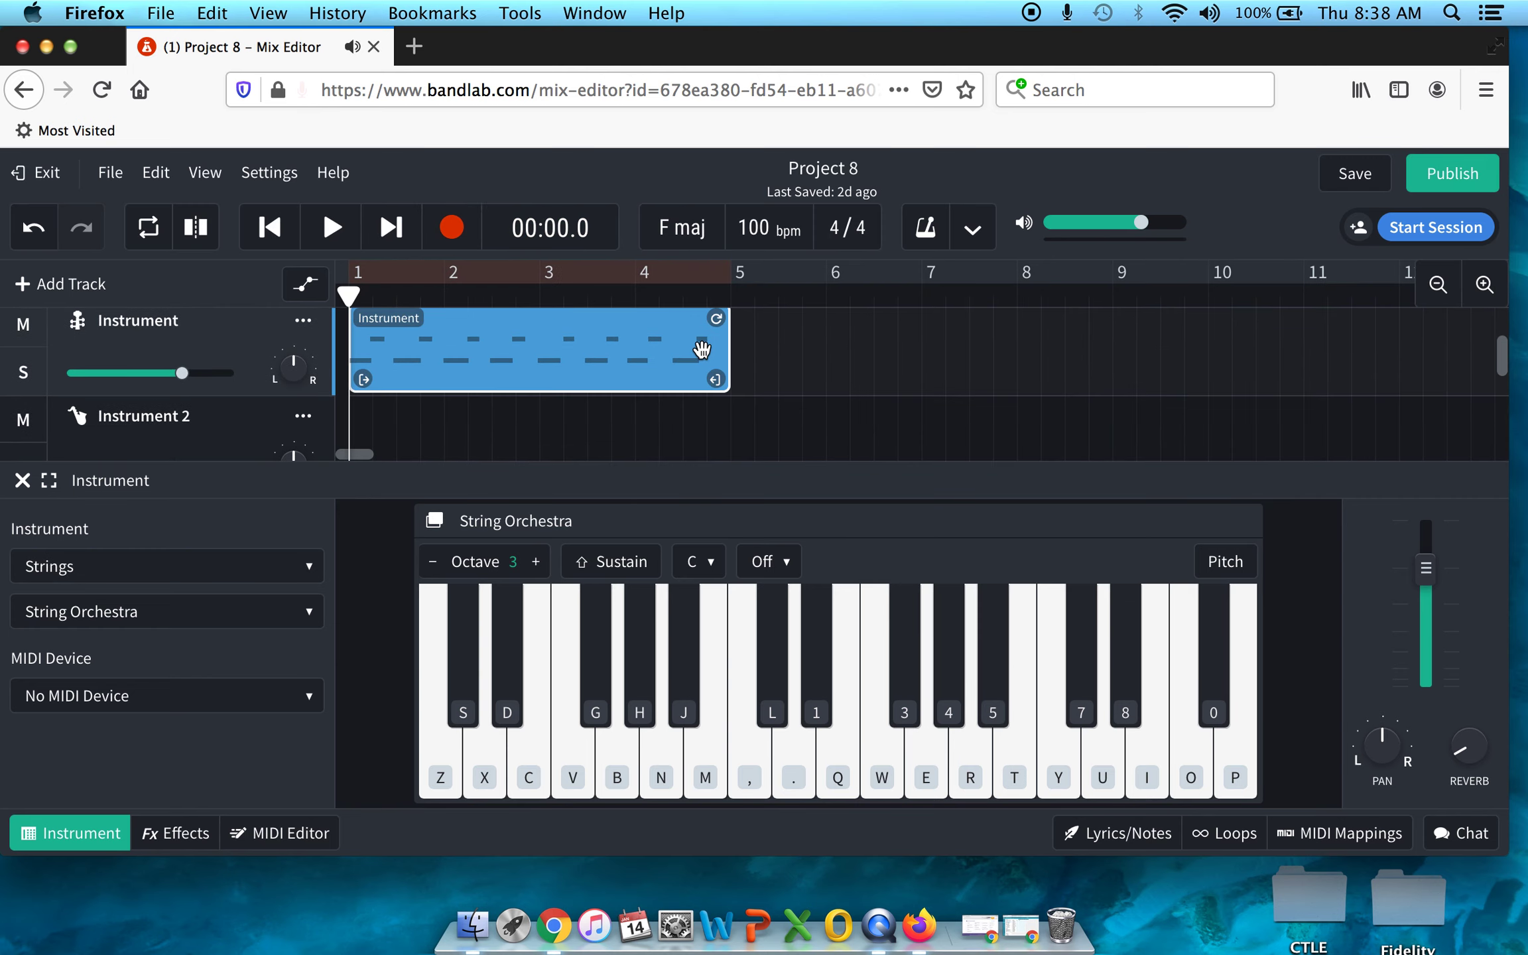
scroll(650, 367, "up", 1)
scroll(600, 368, "down", 3)
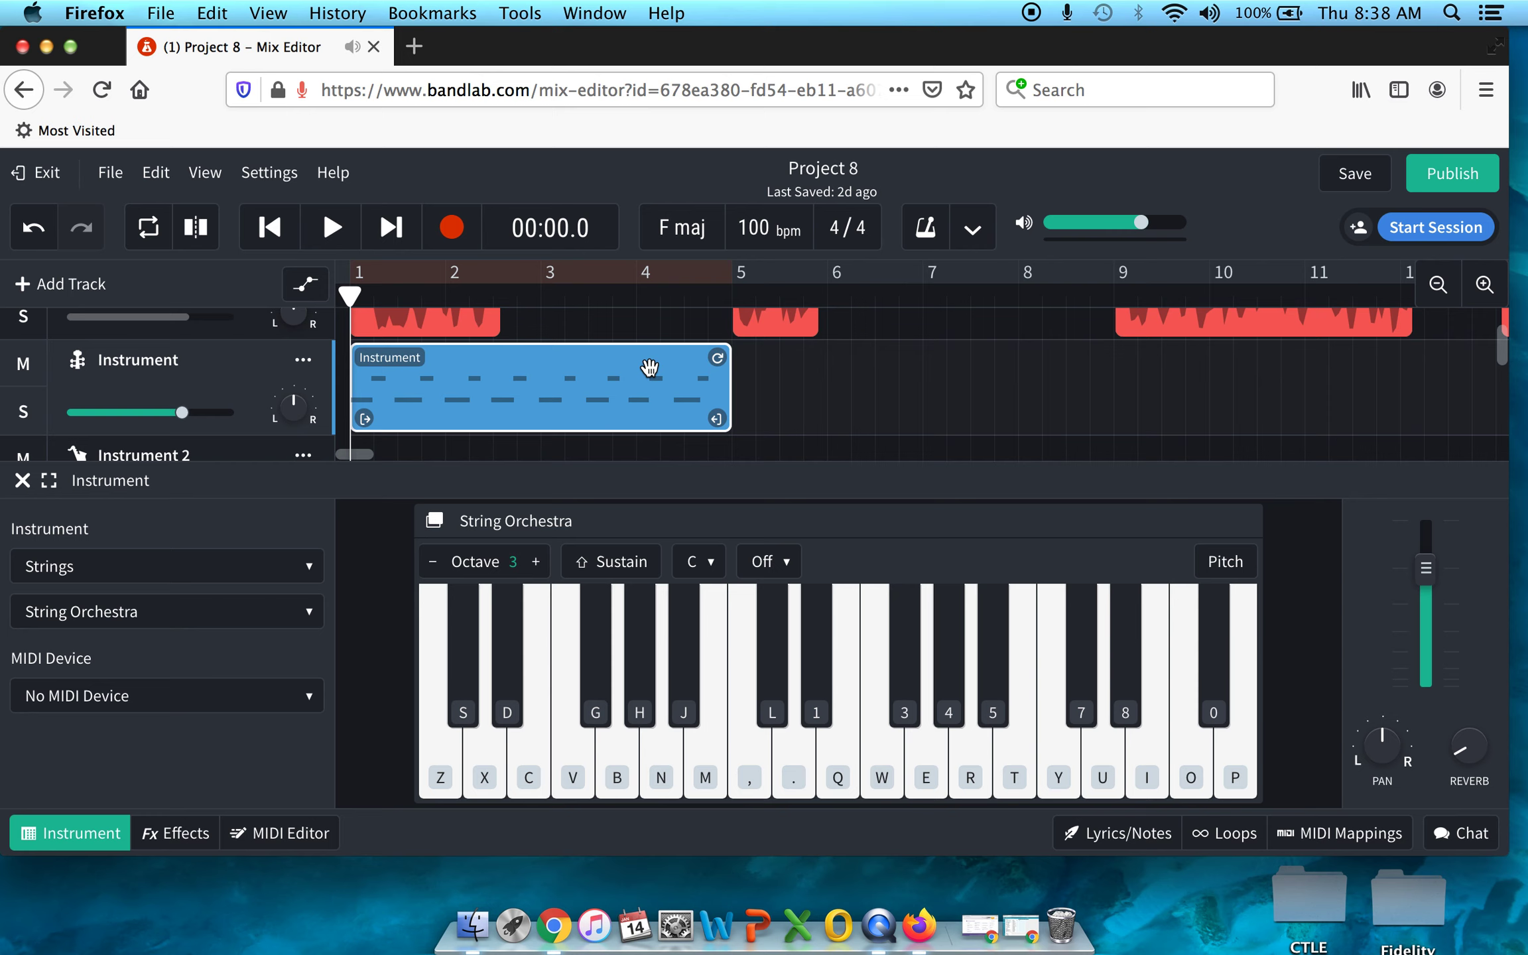
left_click(287, 837)
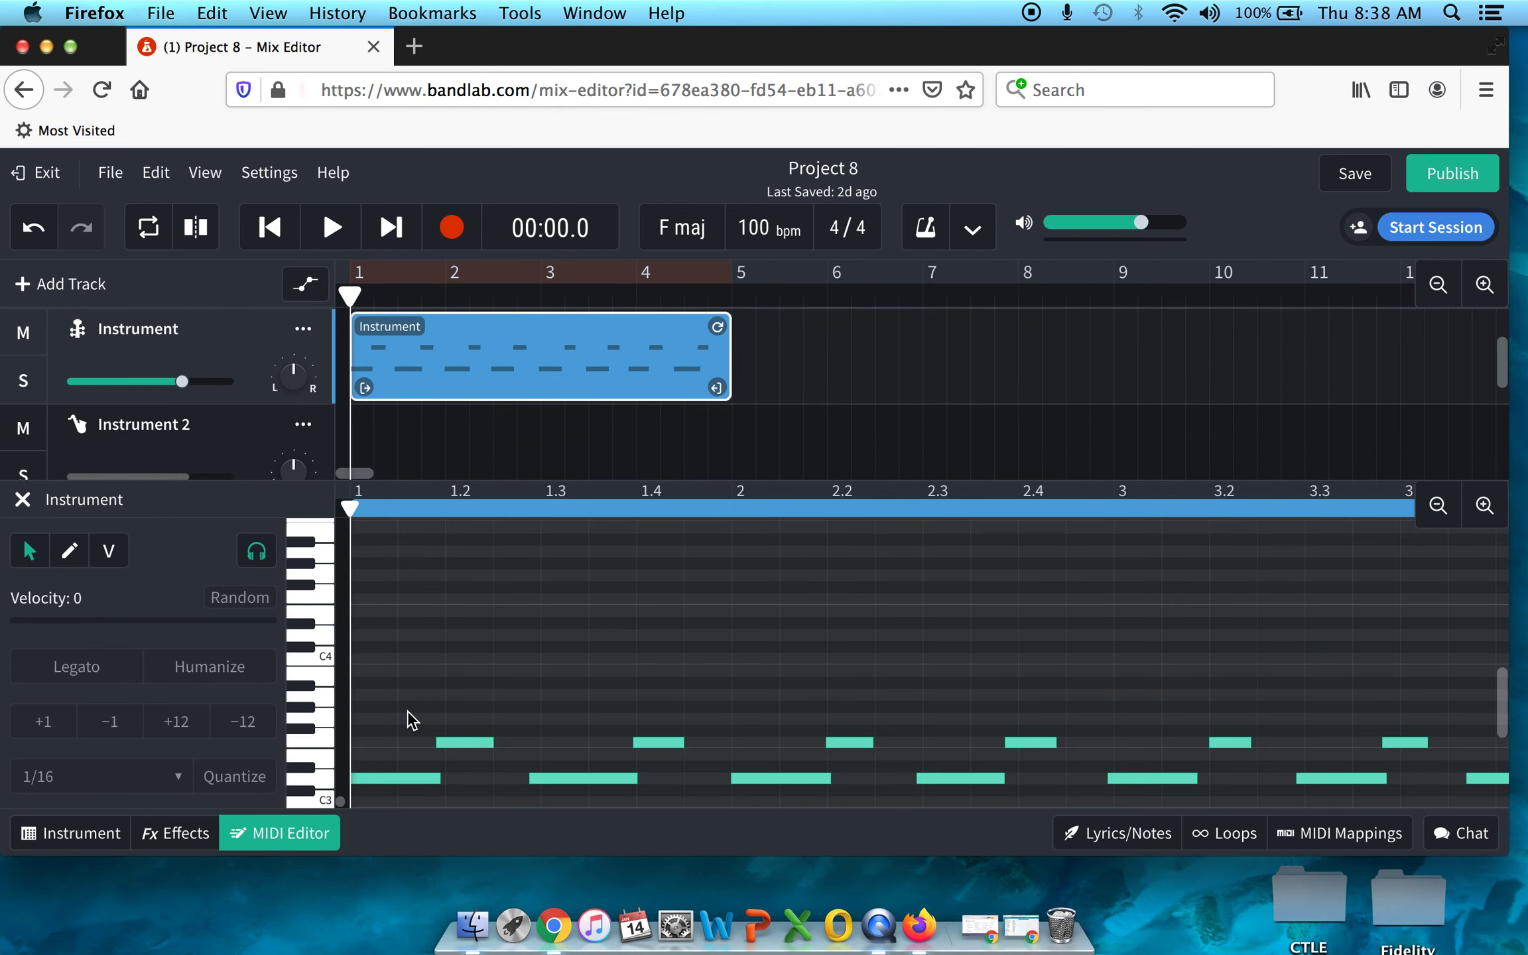
key("super+a")
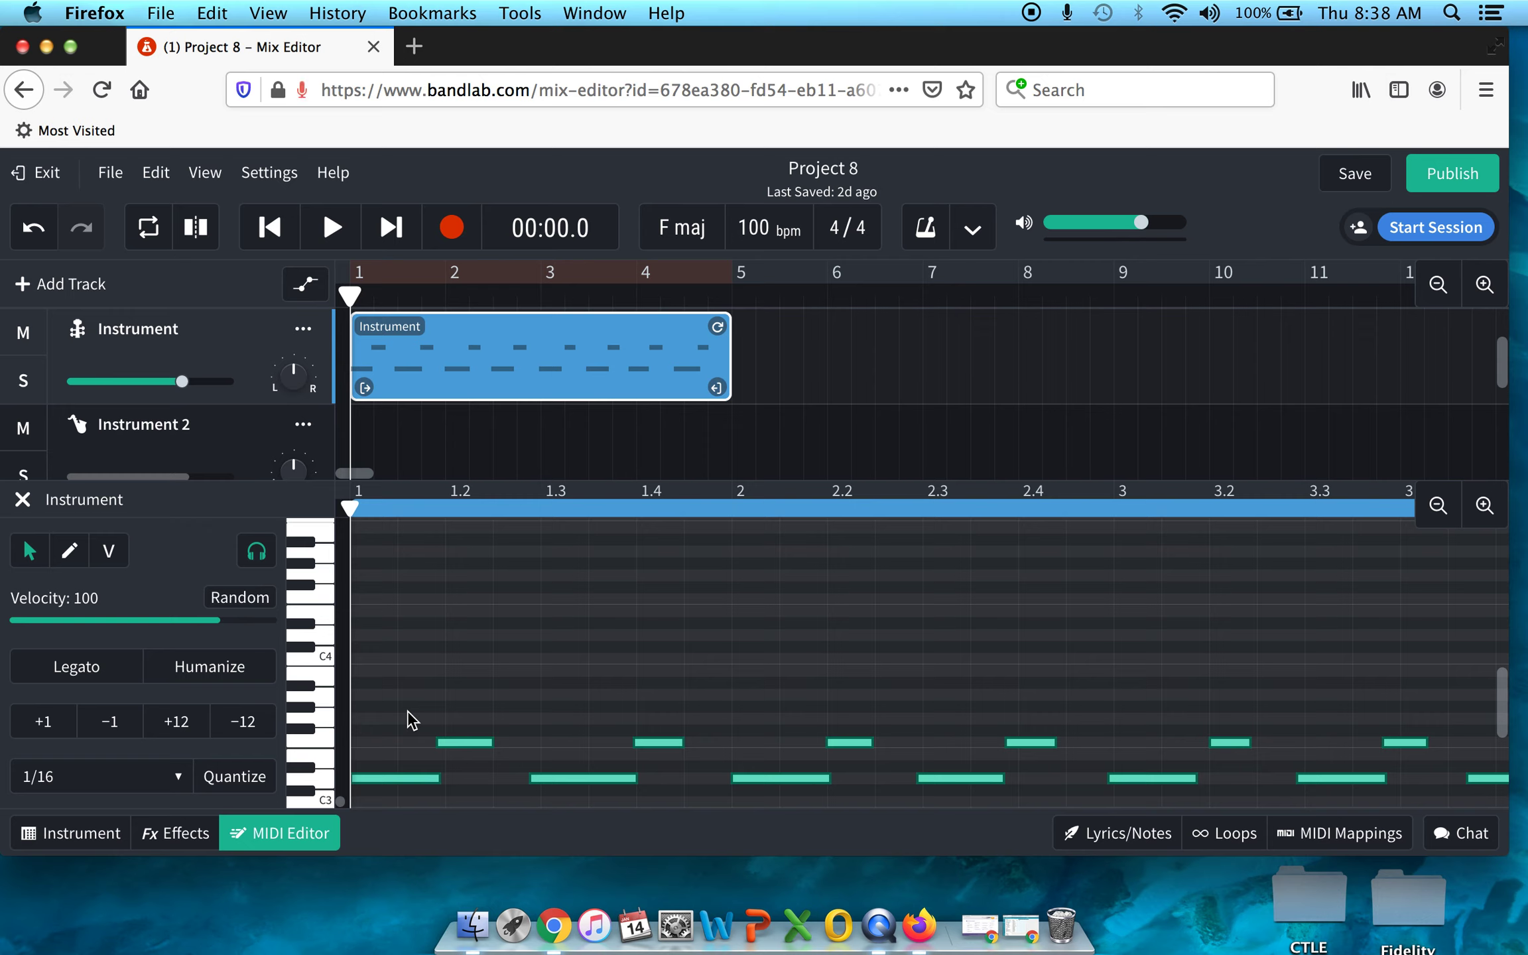
left_click(178, 786)
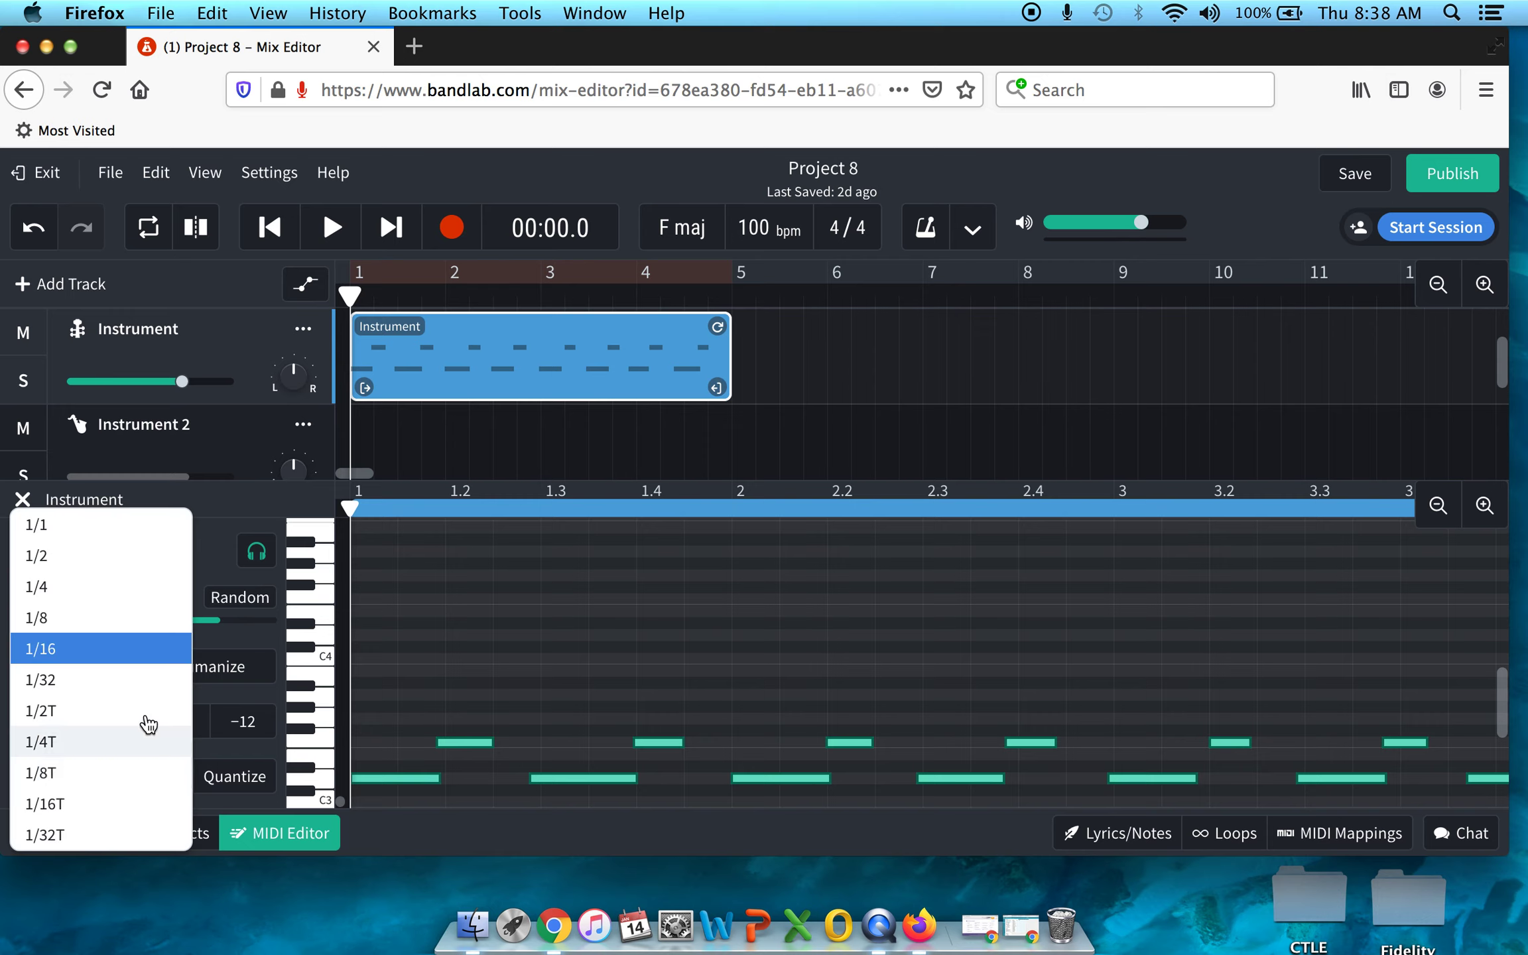
left_click(103, 585)
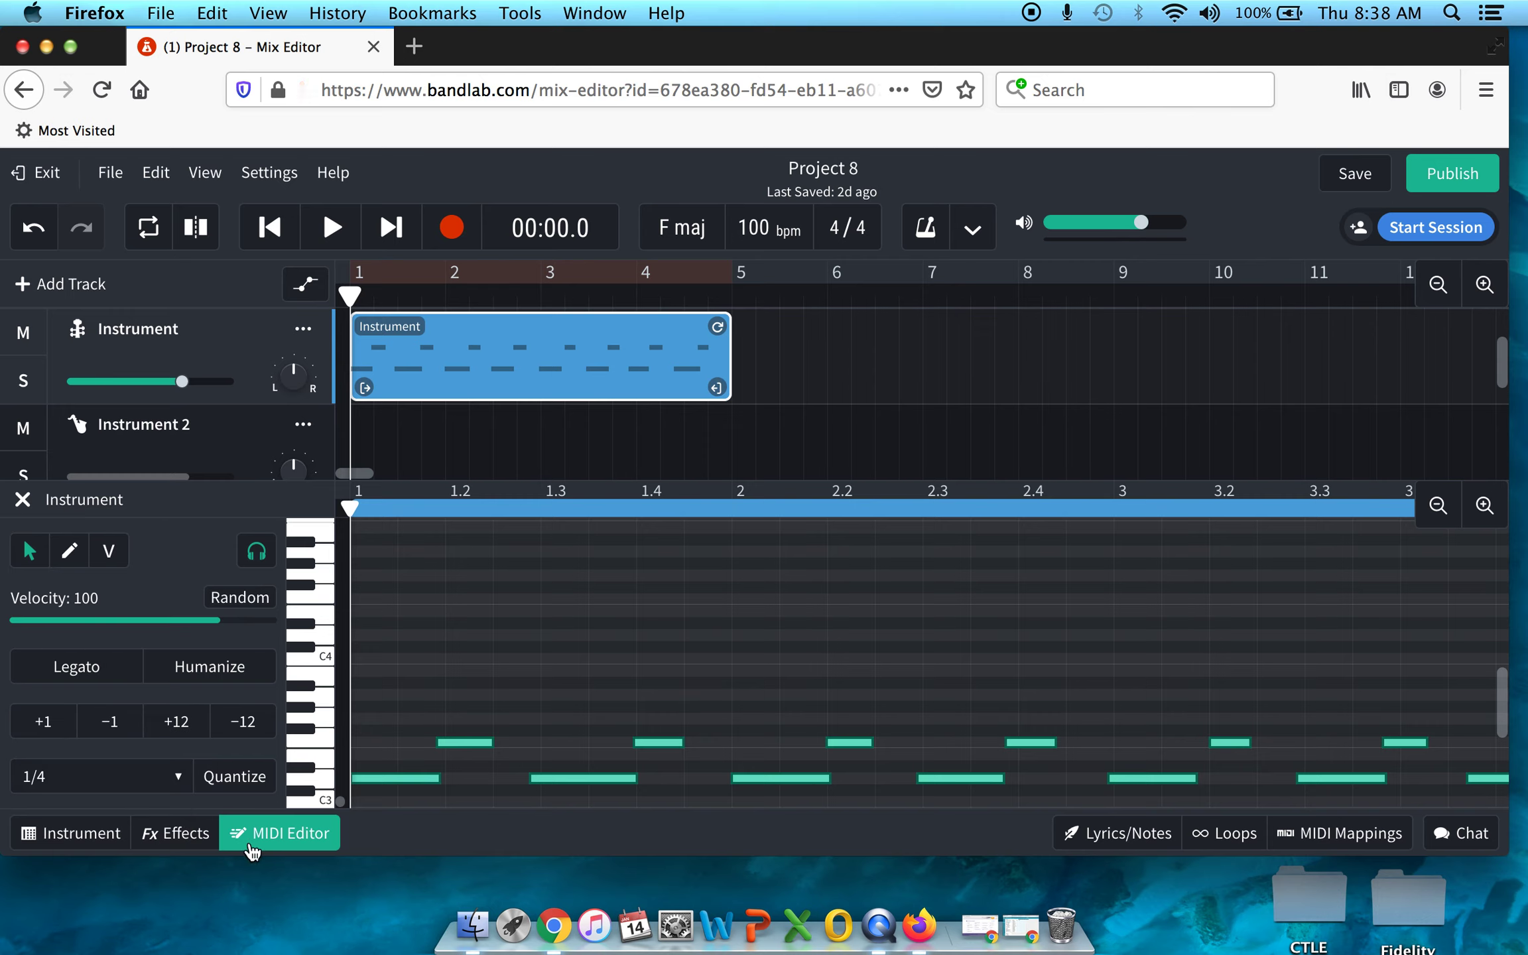
left_click(230, 777)
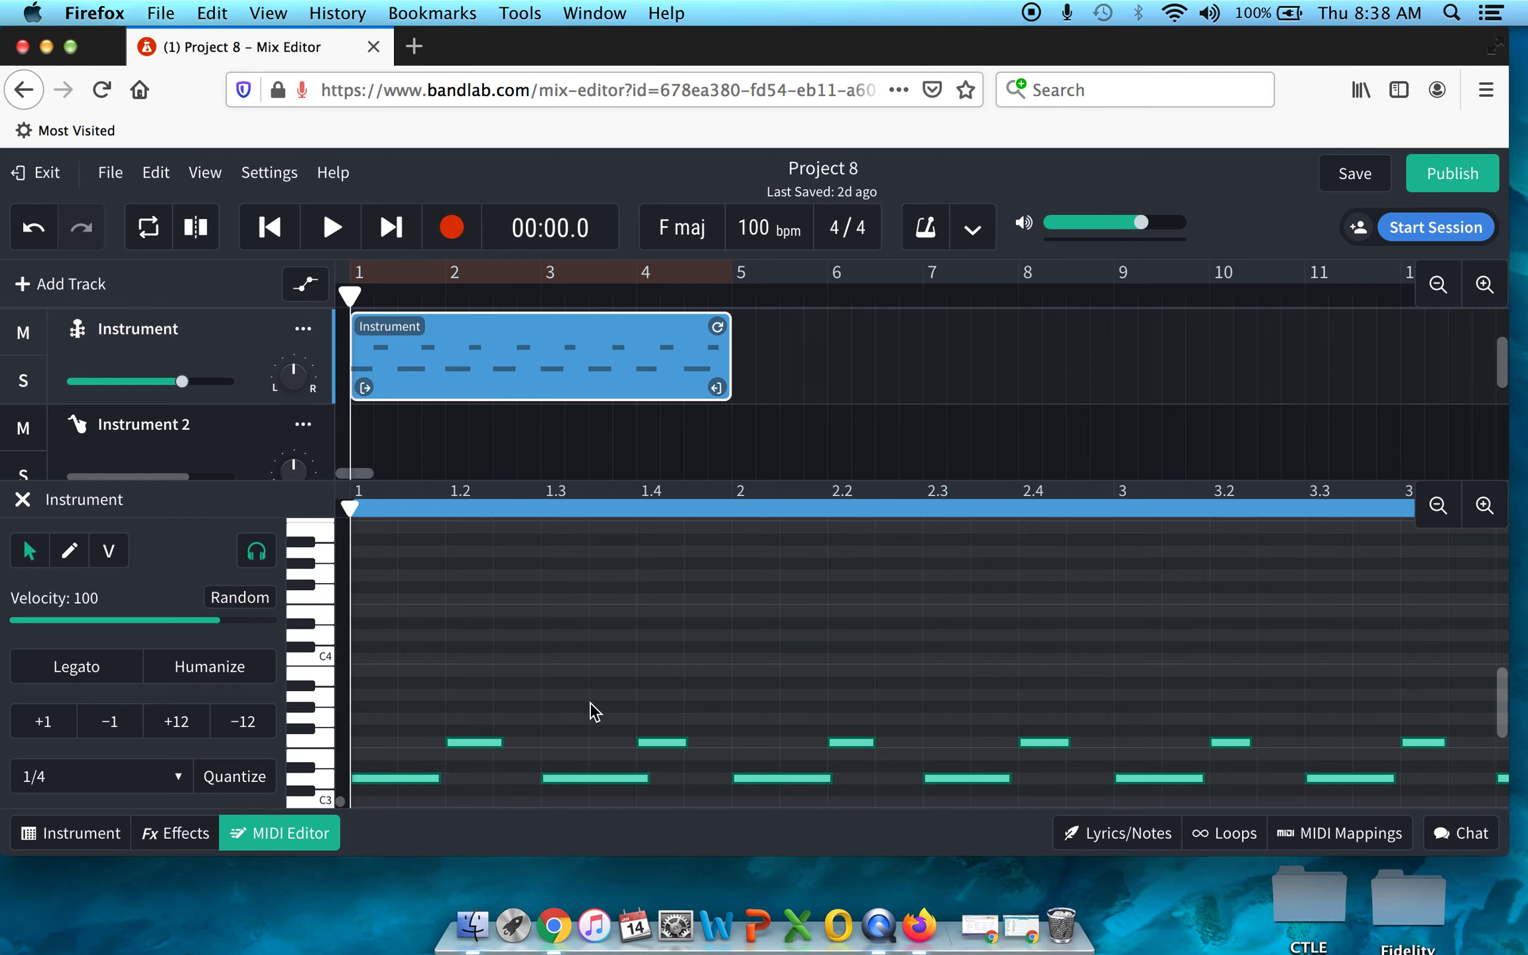
scroll(589, 701, "up", 5)
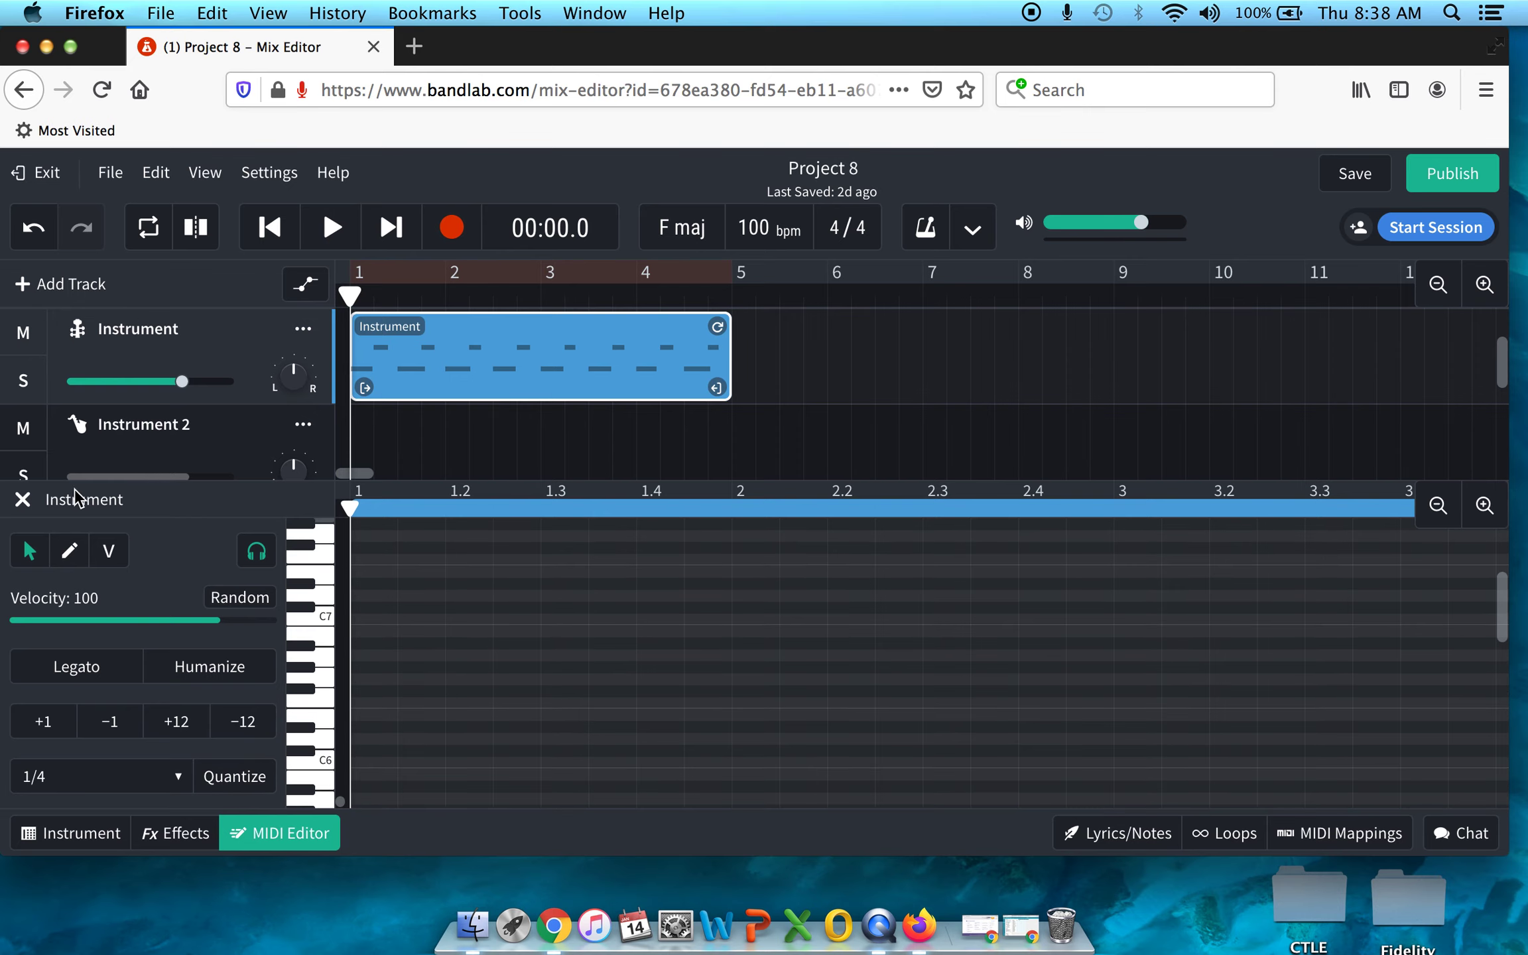
left_click(22, 500)
Select the Instrument 2 track, move the playhead to the start of bar 5, and open the track's Clarinet keyboard.
scroll(520, 515, "up", 1)
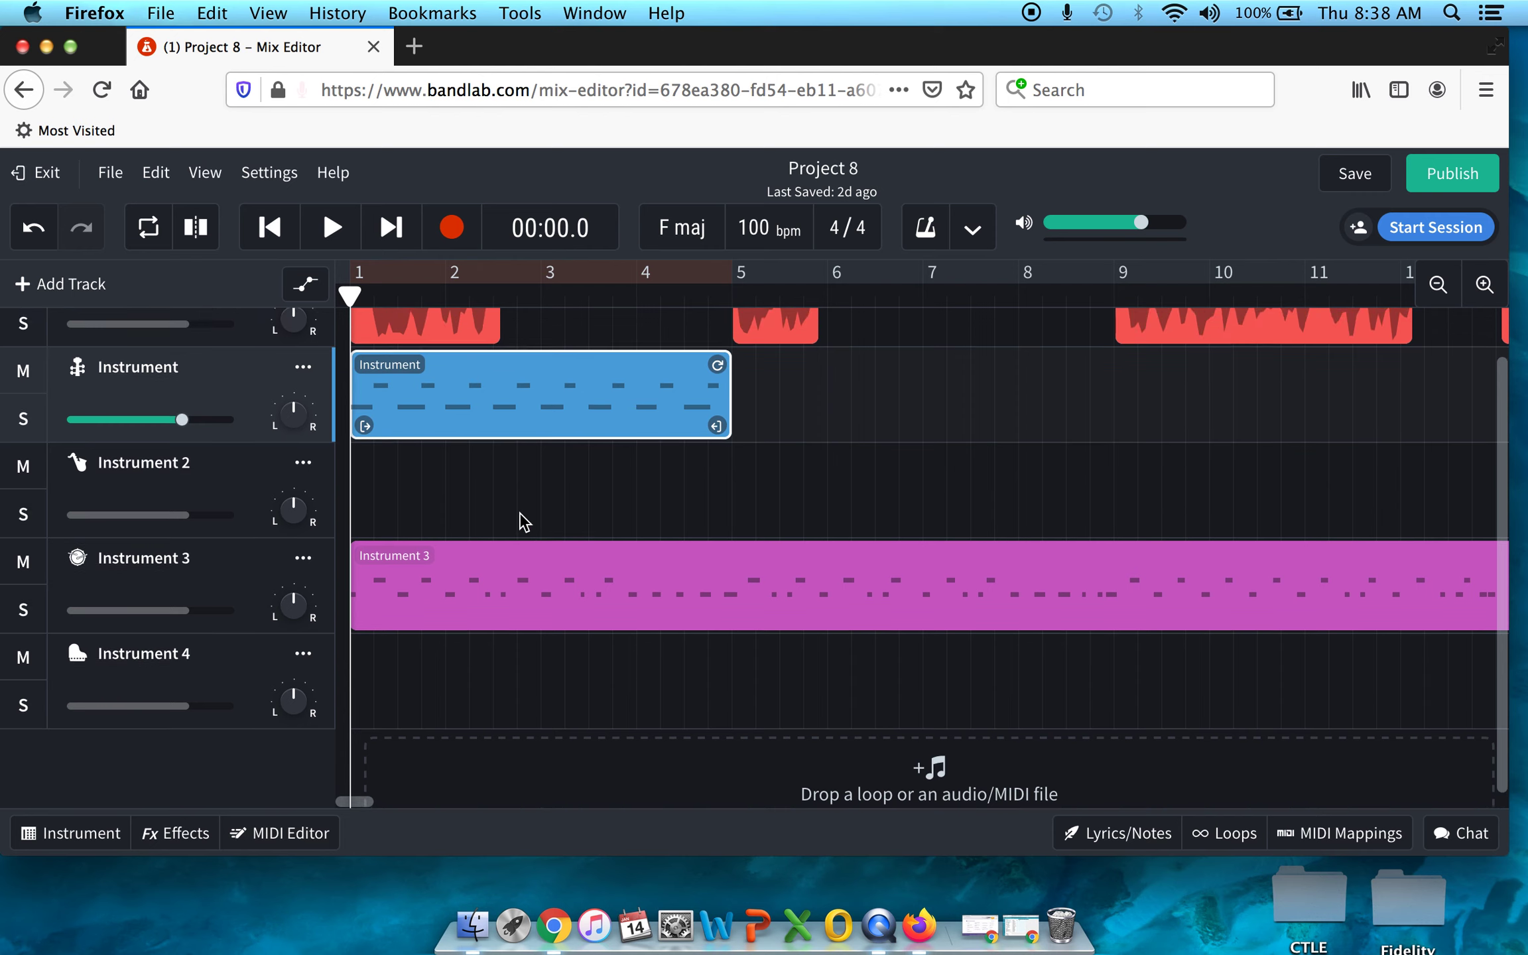
scroll(516, 607, "up", 1)
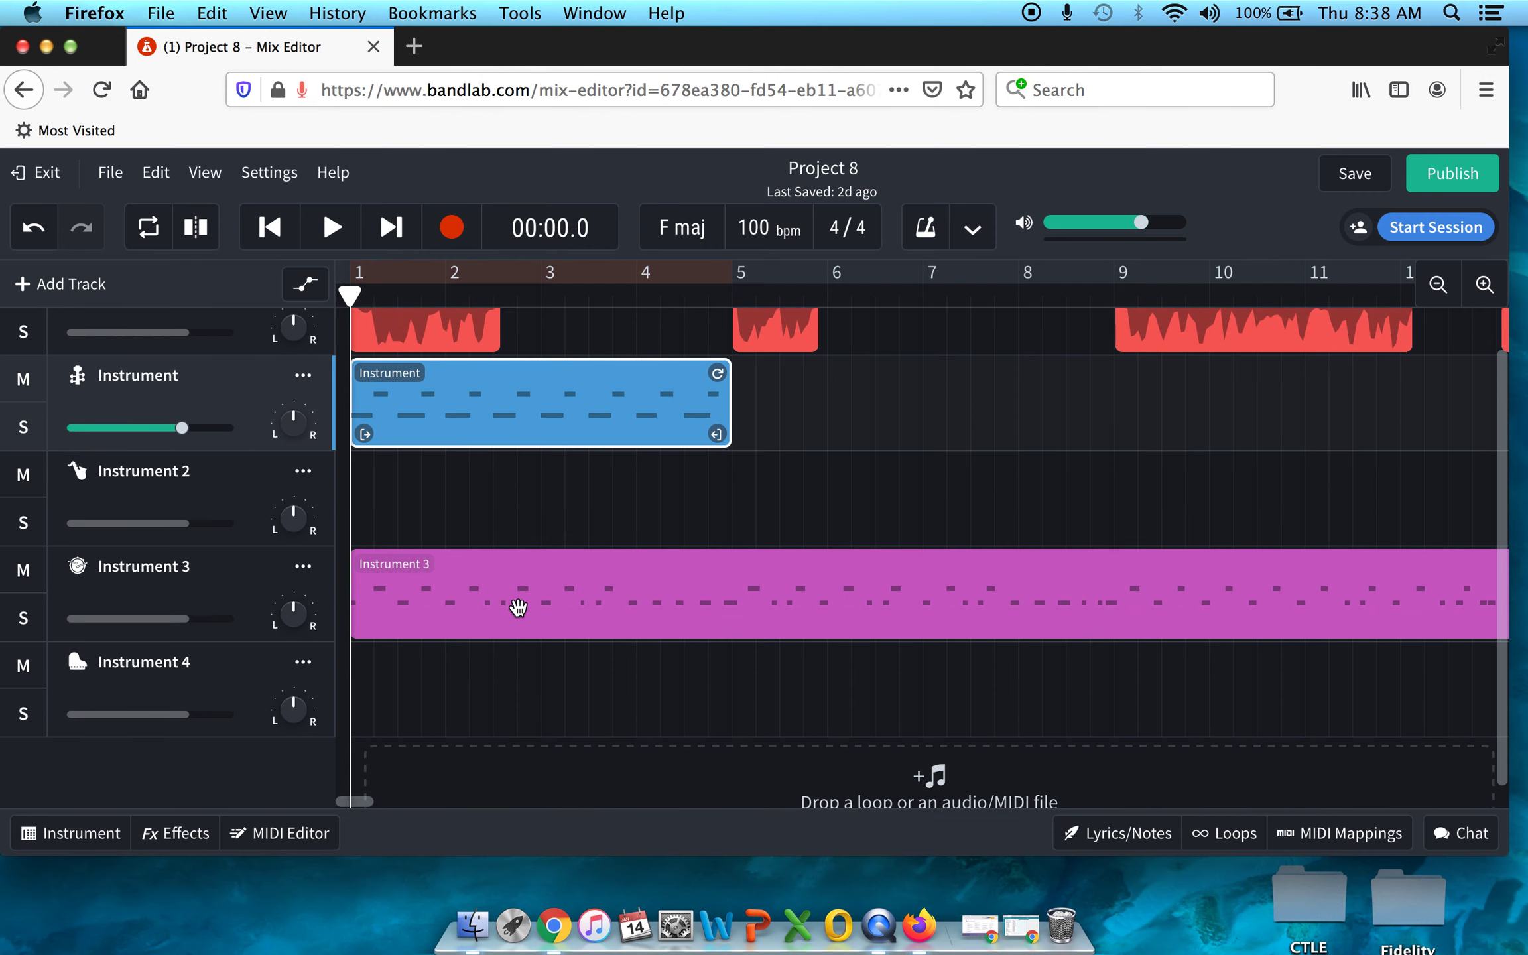
scroll(485, 550, "up", 3)
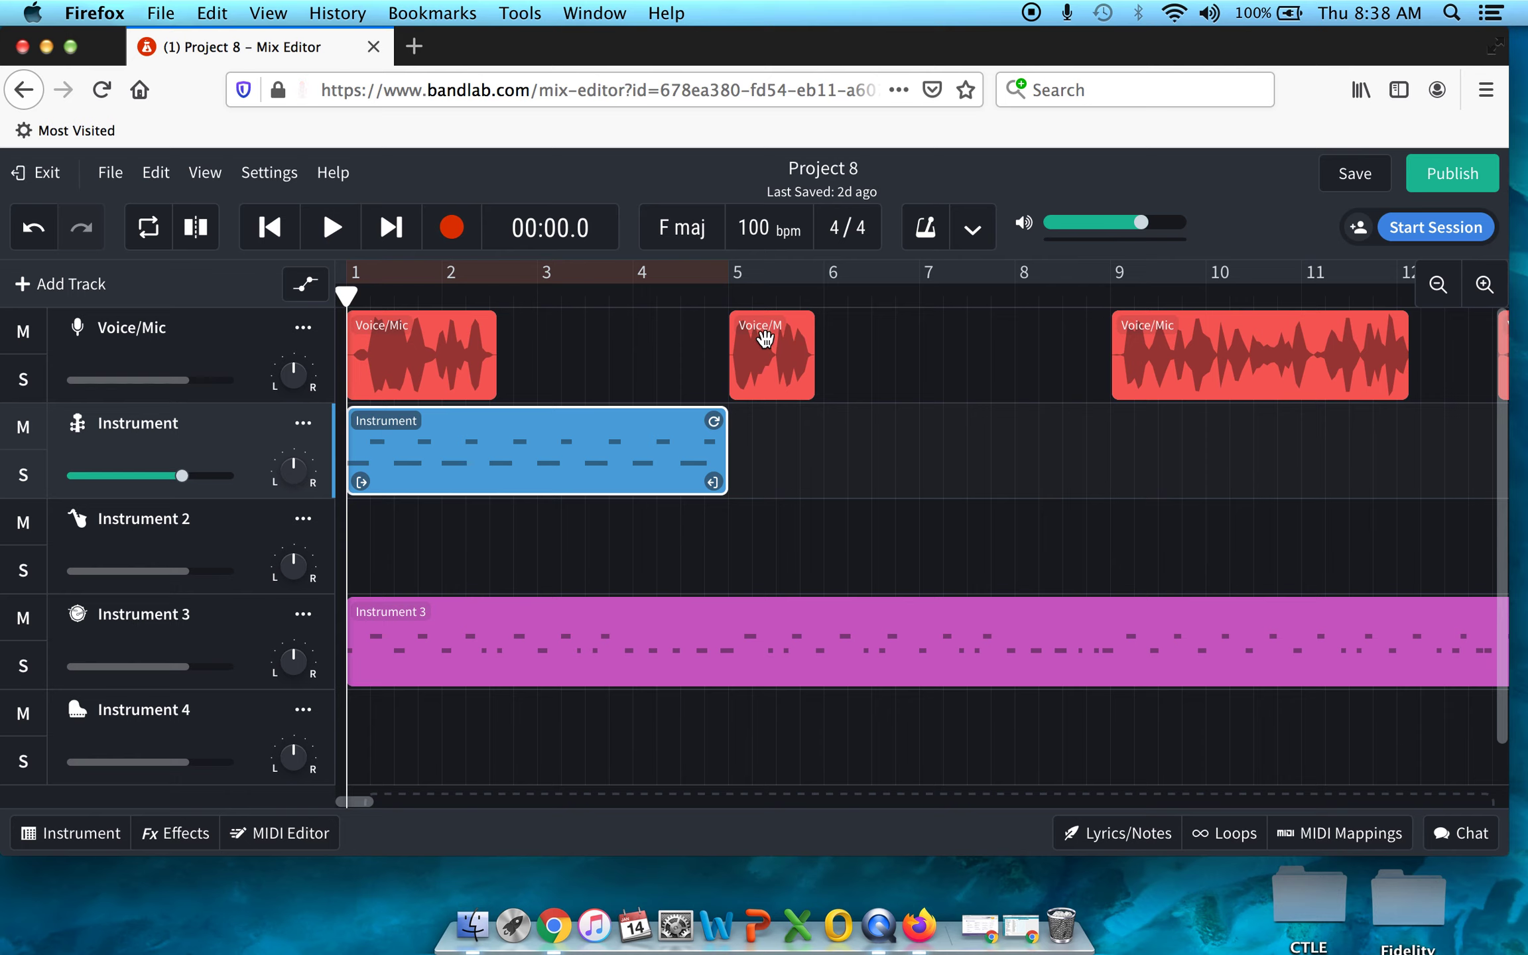
left_click(227, 513)
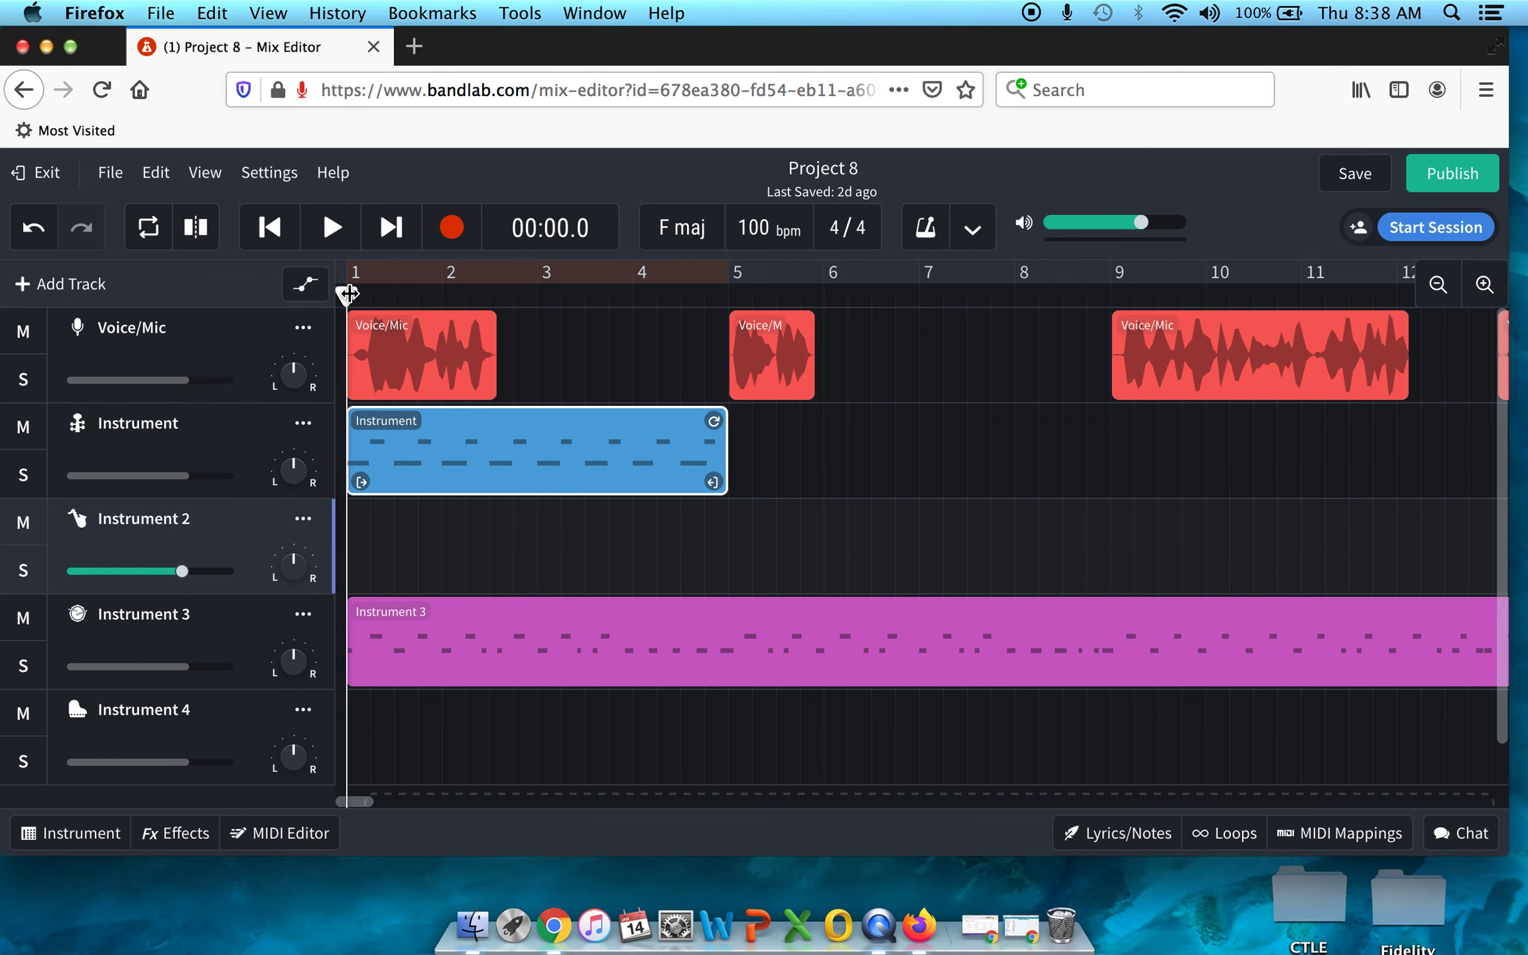
left_click_drag(348, 293, 726, 293)
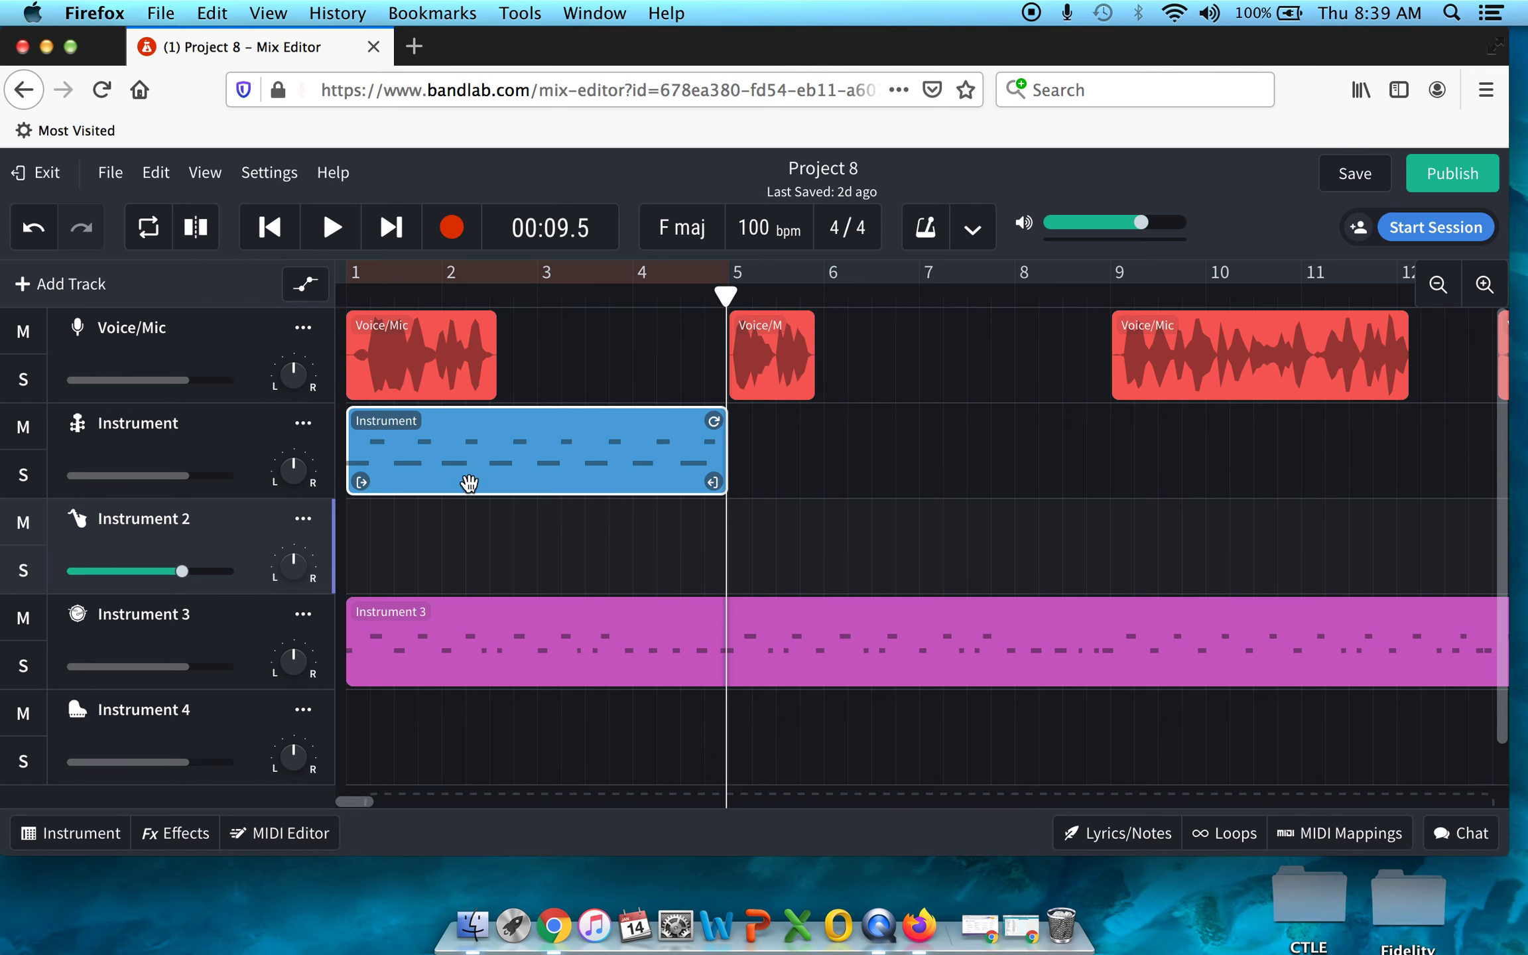
left_click(77, 838)
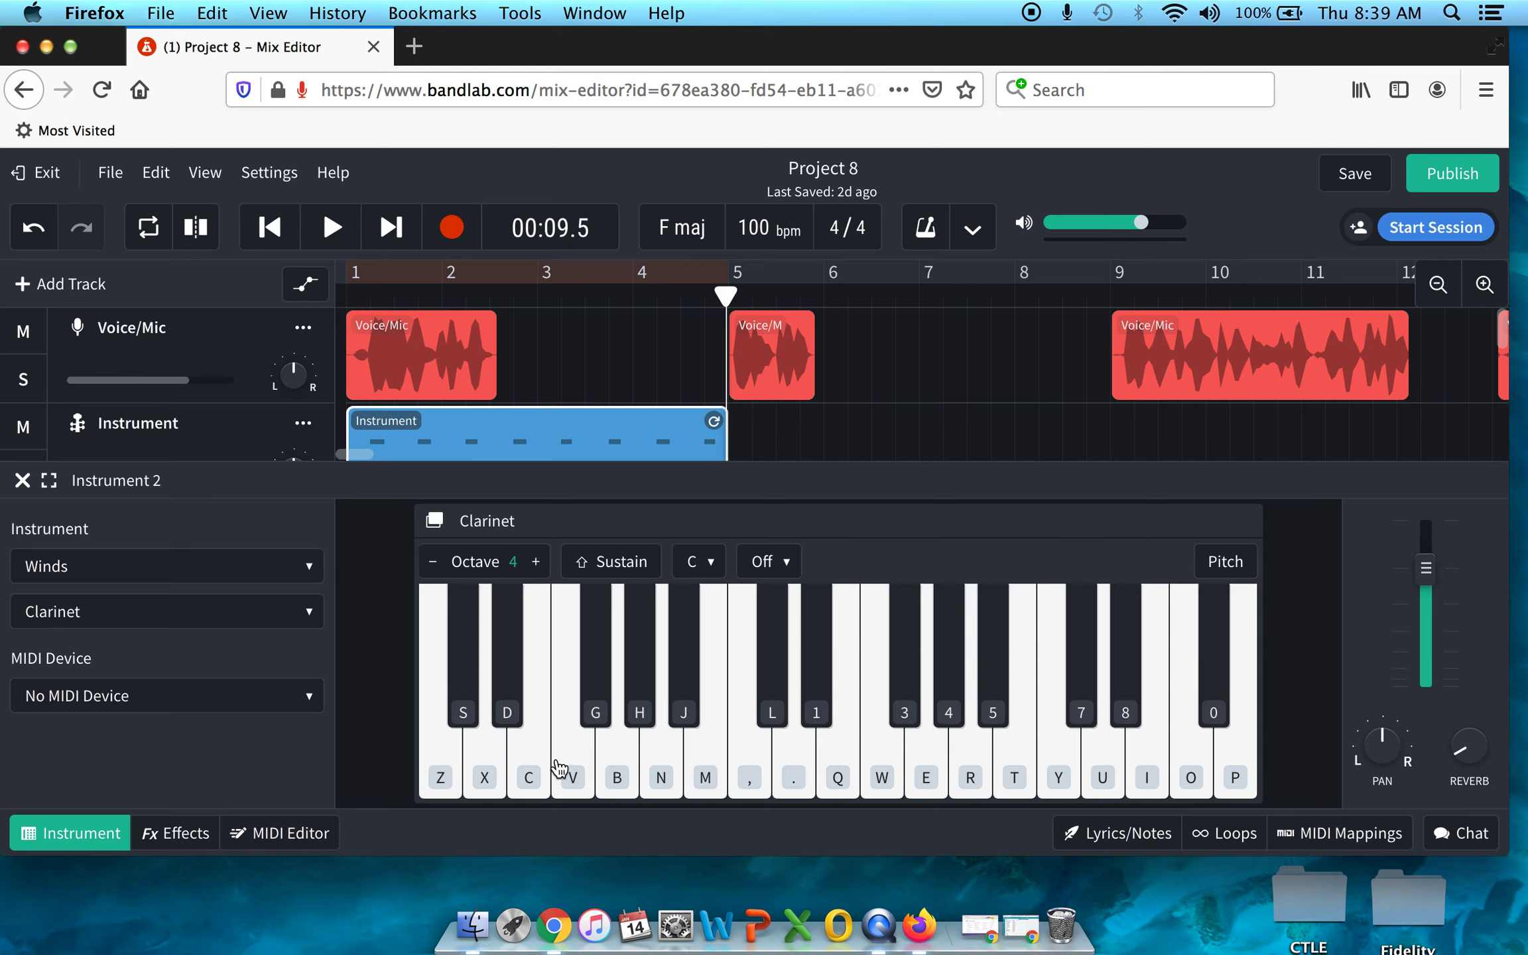
Try out single notes between D4 and C5 on the Clarinet keyboard for a melody idea.
key("x")
key("v")
key("c")
key("b")
key("c")
key("v")
key("m")
key("comma")
key("comma")
key("comma")
key("comma")
Rehearse an alternating pattern of F4 and C5 notes on the Clarinet keyboard.
key("v")
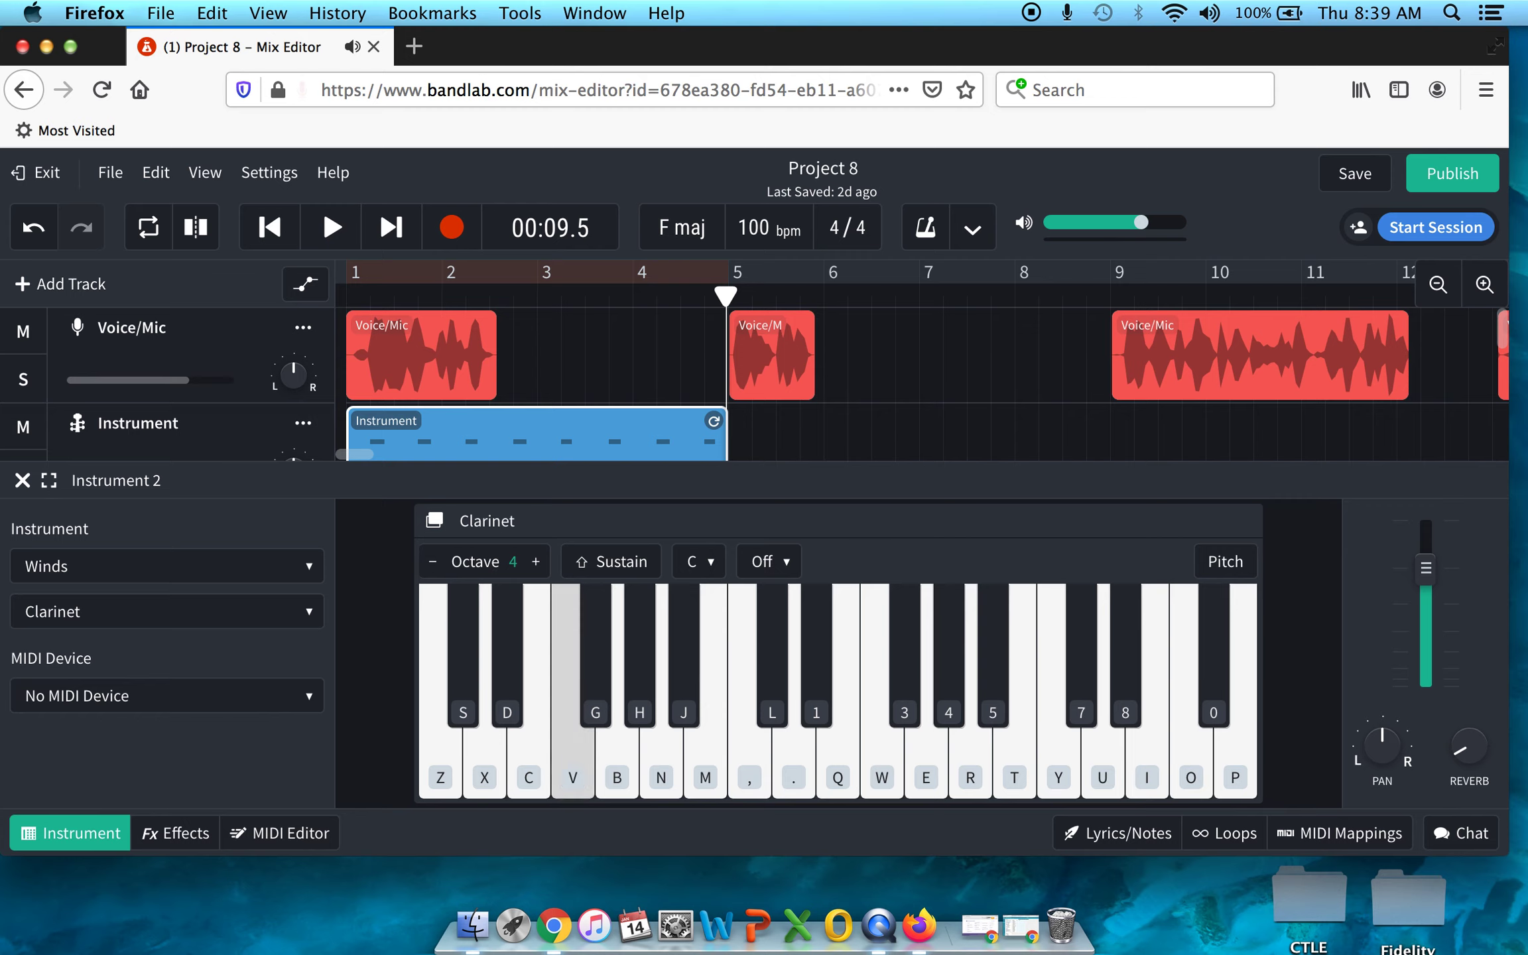
key("comma")
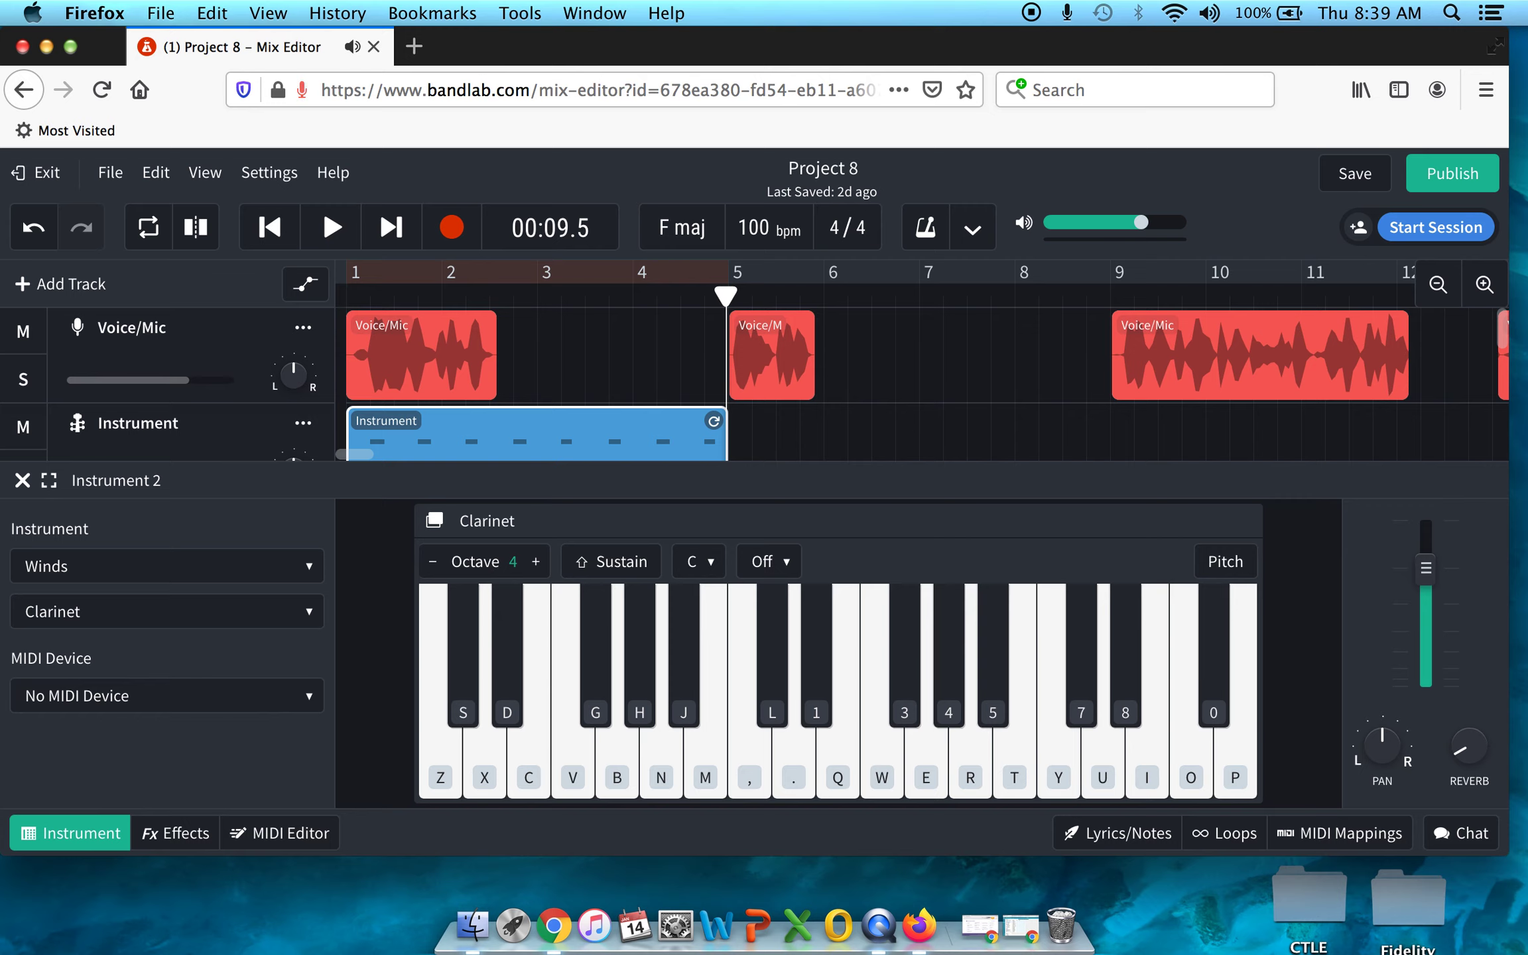
key("comma")
key("v")
key("comma")
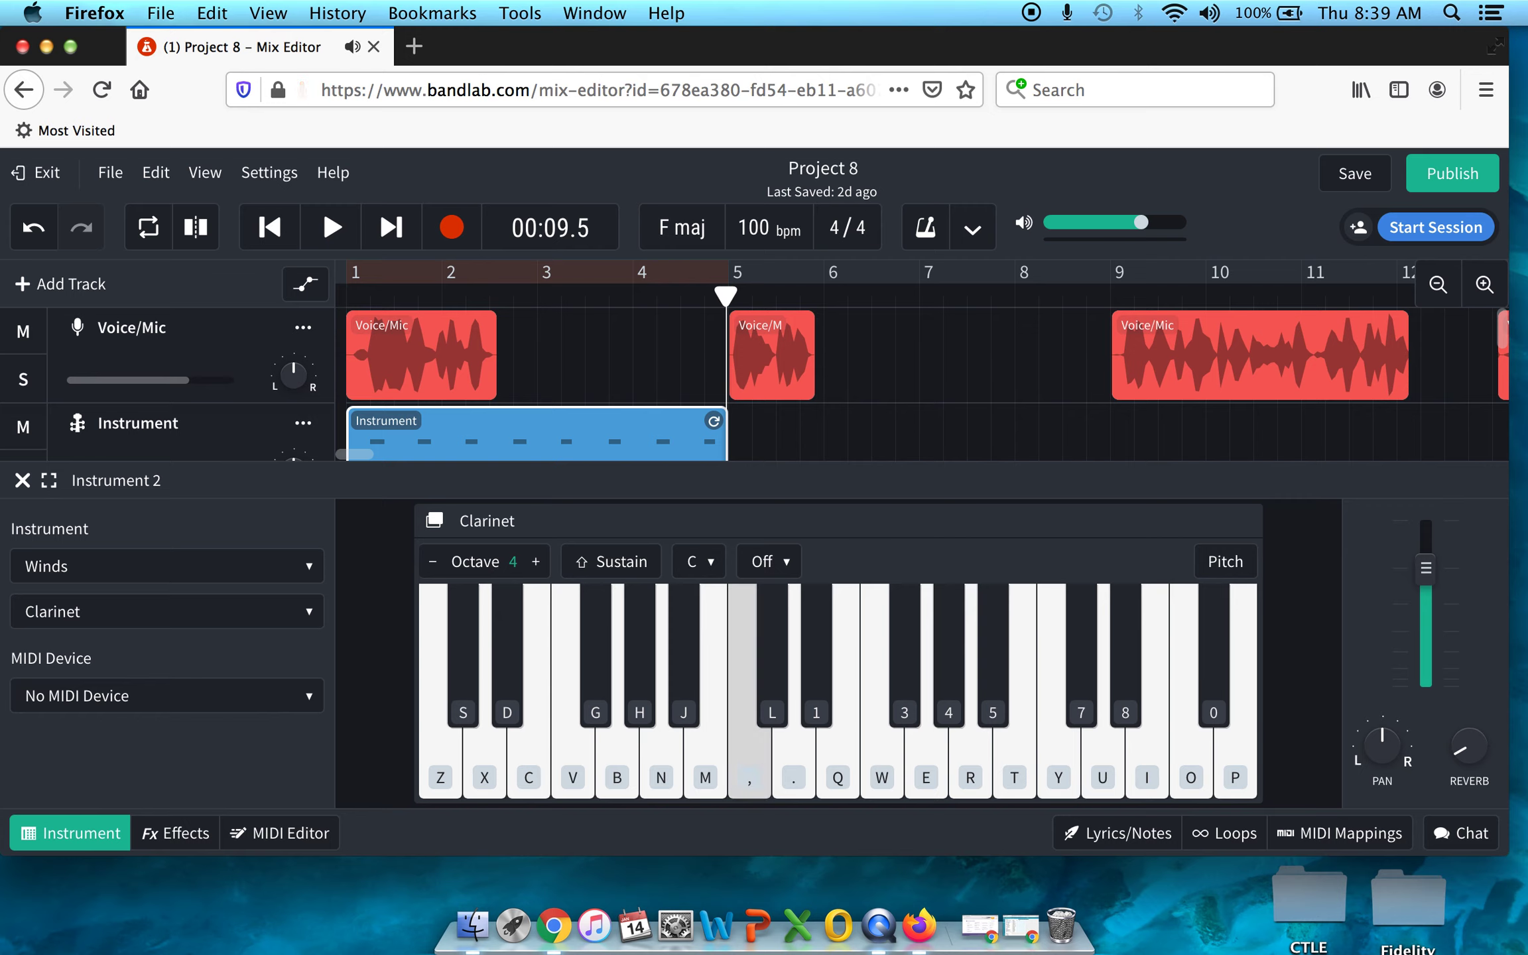
key("v")
key("comma")
key("v")
key("comma")
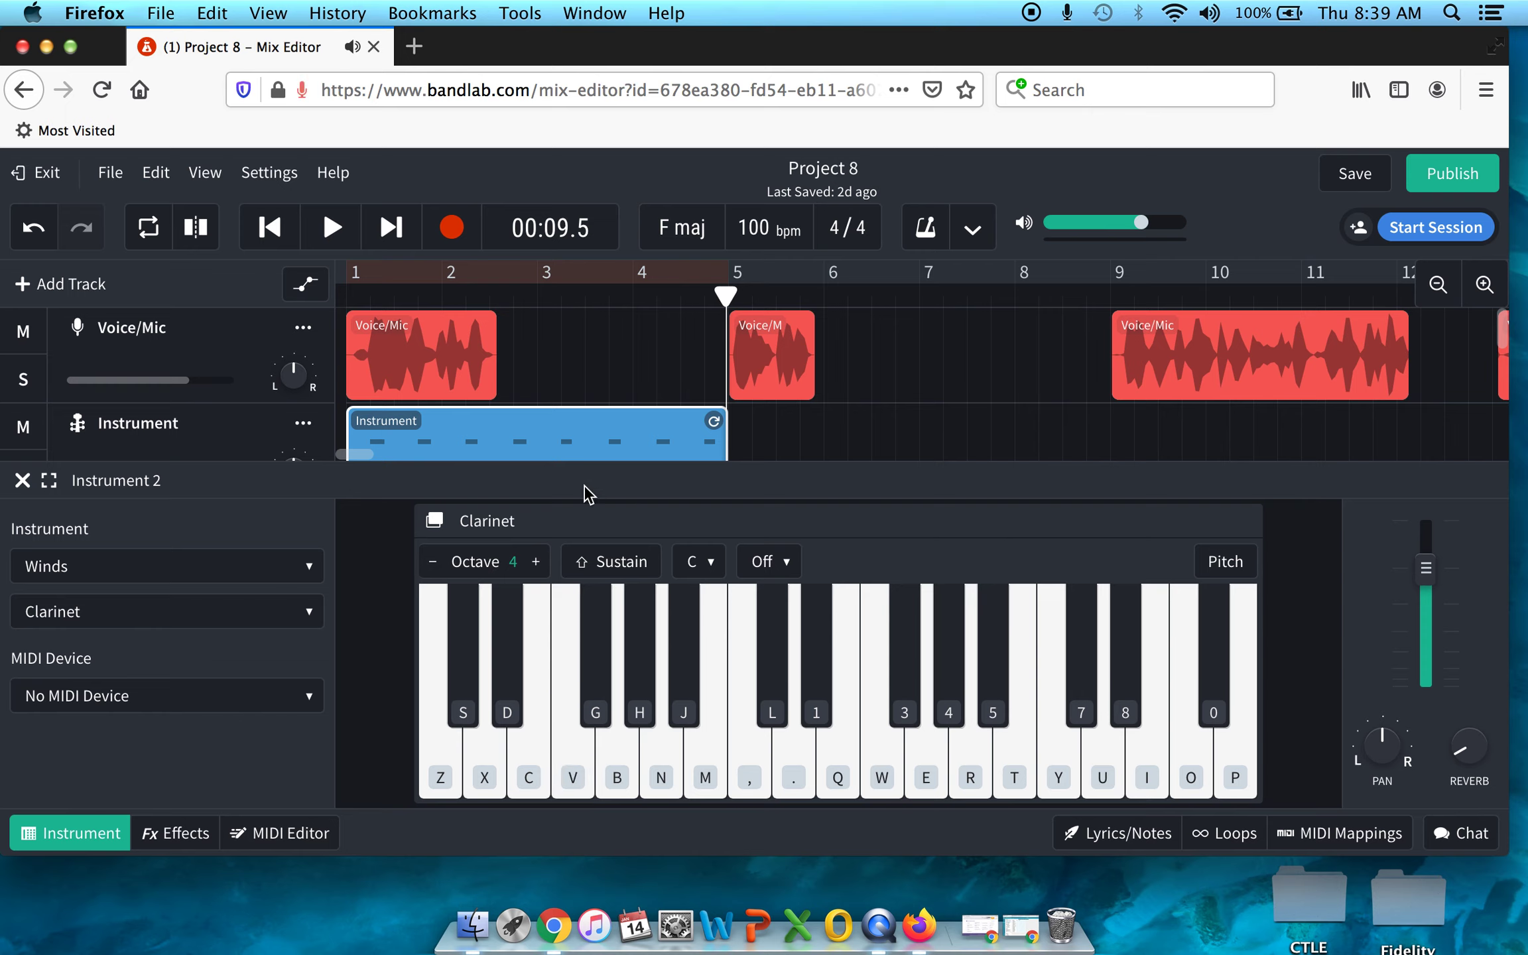
Record a four-bar Clarinet part of alternating C5 and F4 notes on the Instrument 2 track, starting at bar 5.
scroll(509, 358, "down", 5)
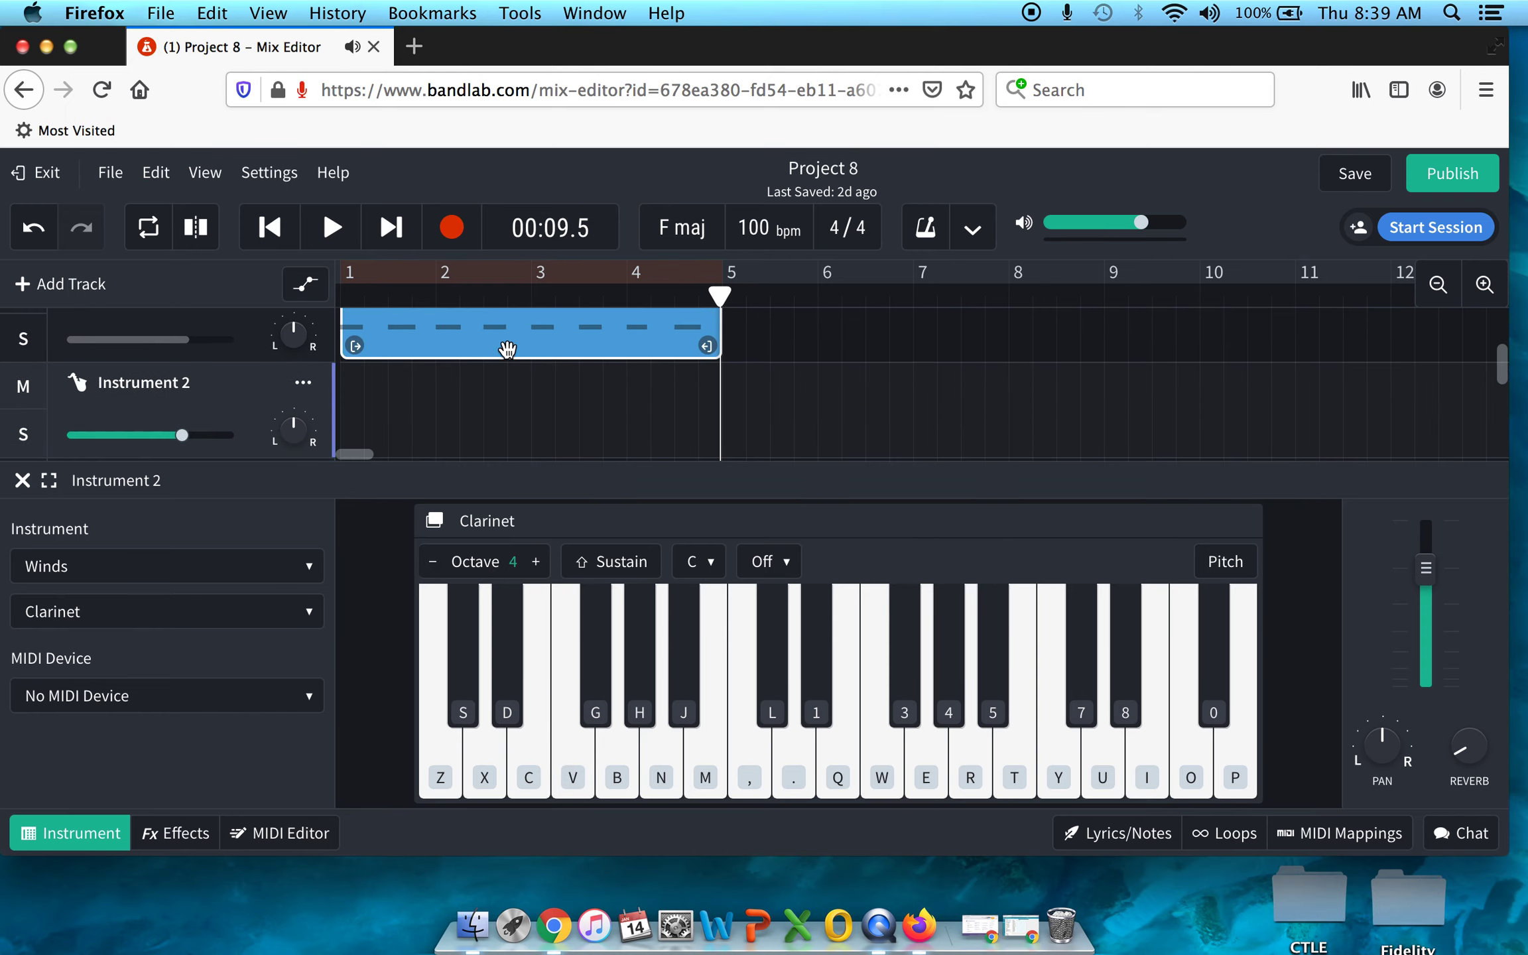
scroll(505, 345, "up", 3)
scroll(509, 349, "up", 1)
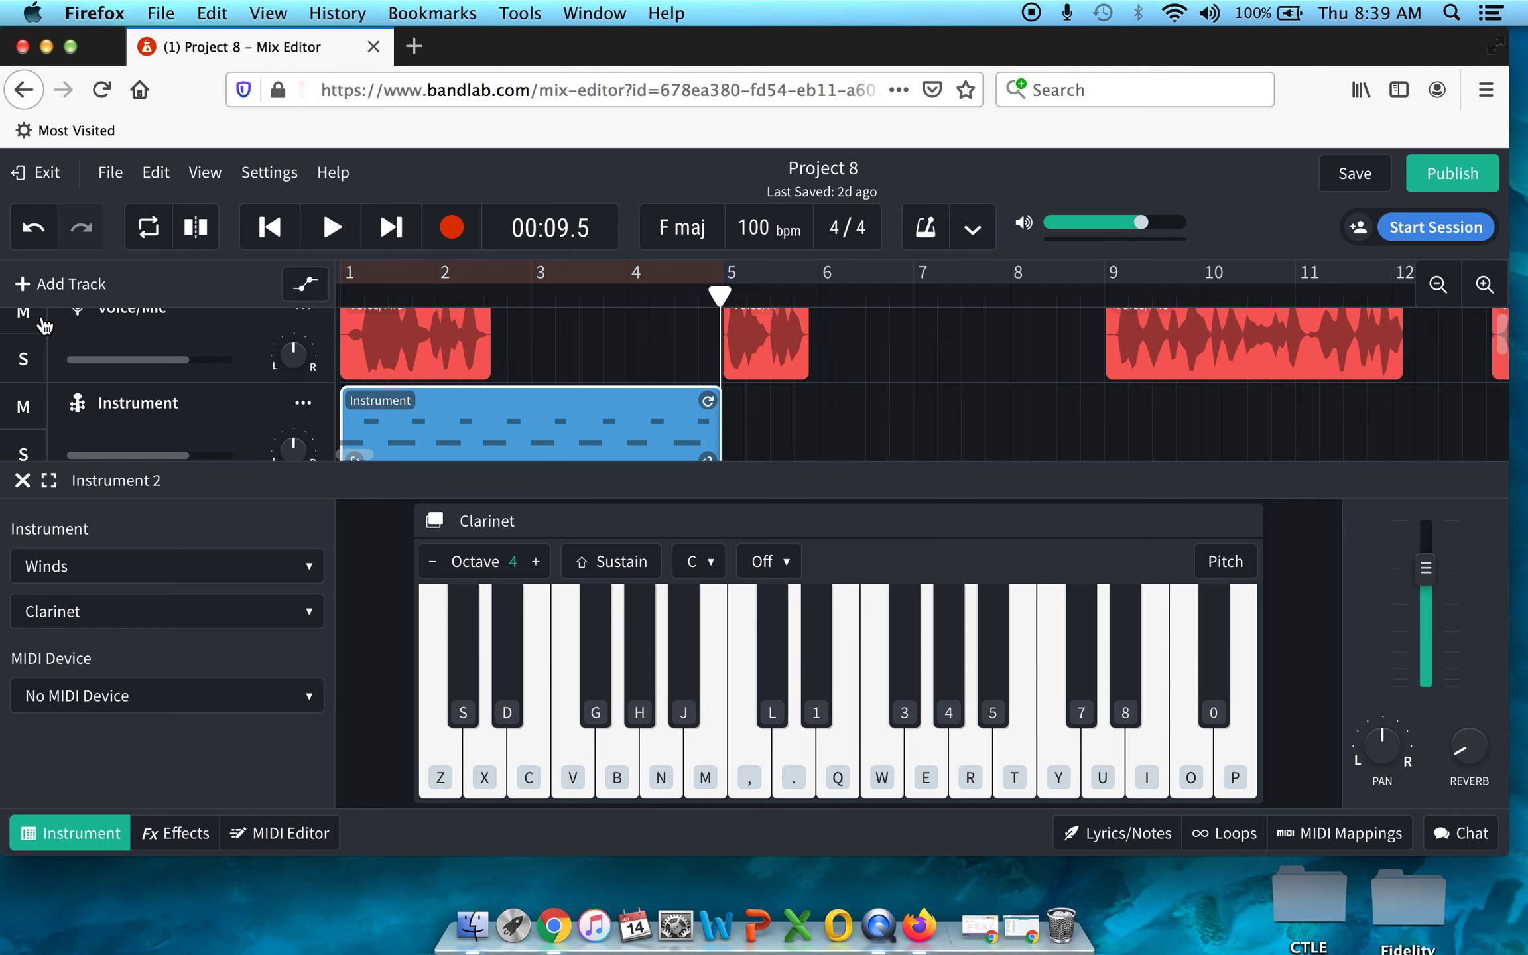
scroll(490, 398, "down", 4)
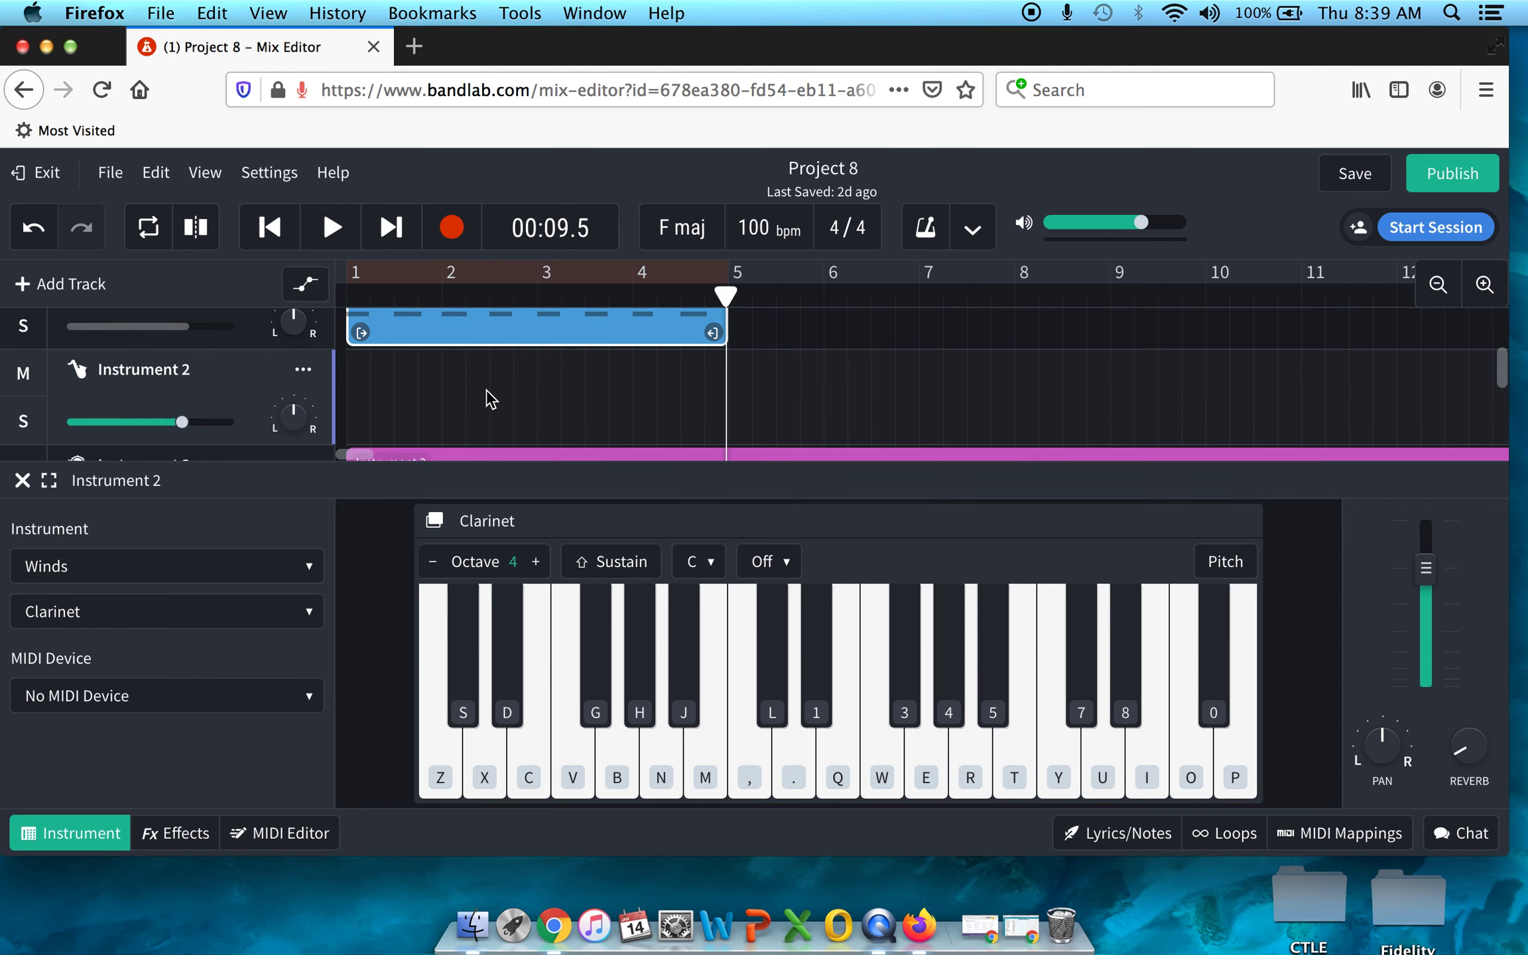
key("comma")
left_click(446, 229)
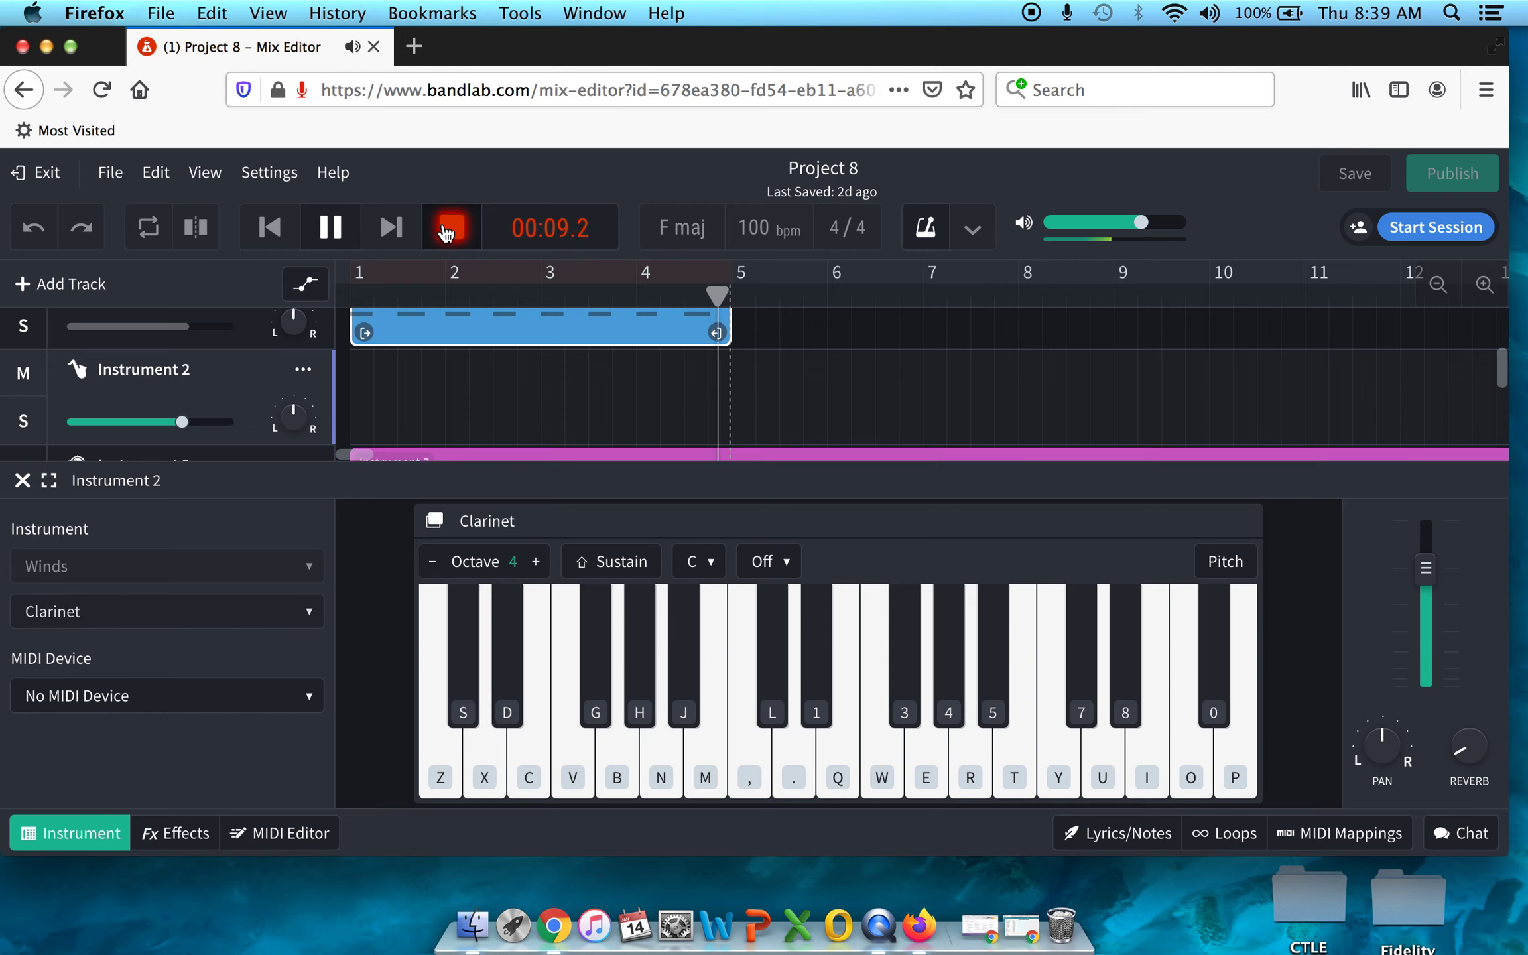
key("comma")
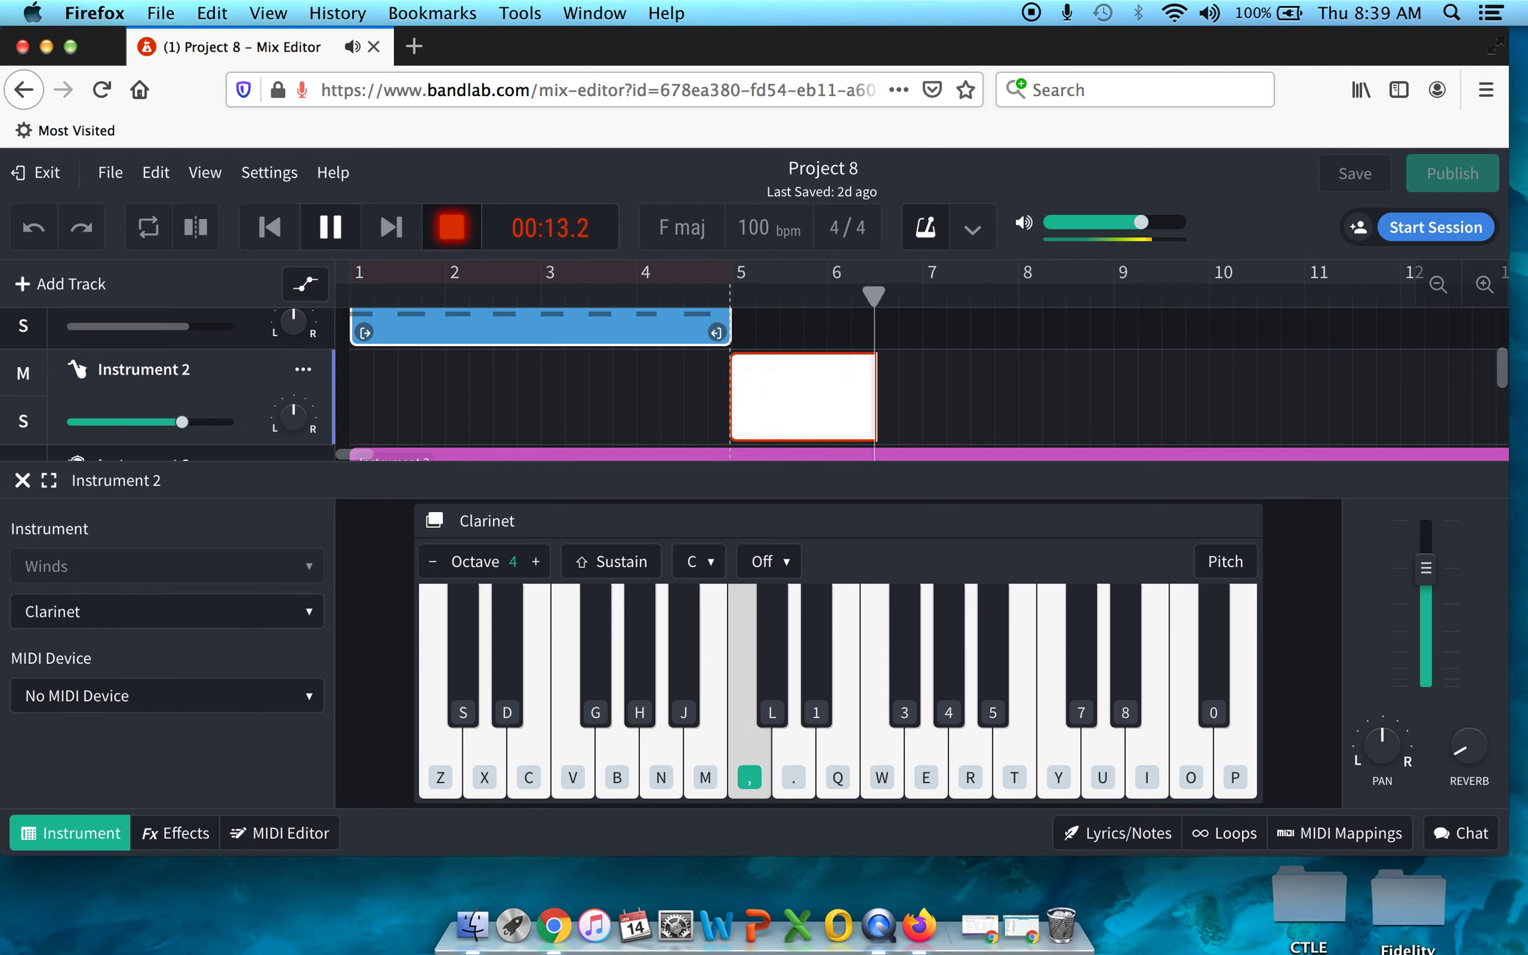
key("v")
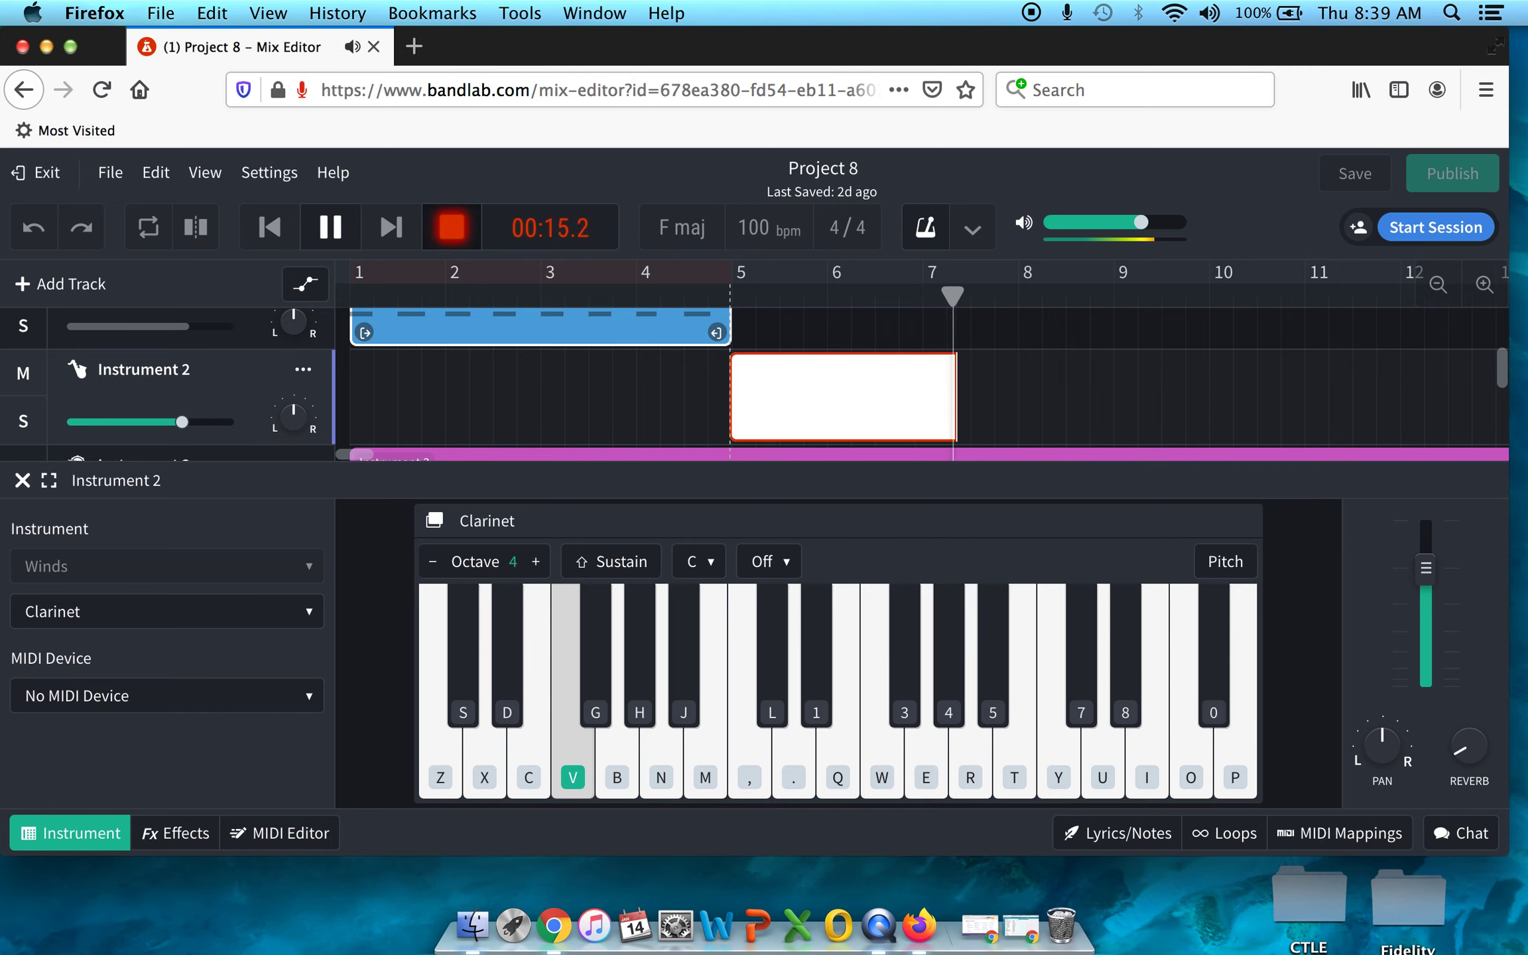
key("comma")
key("v")
key("comma")
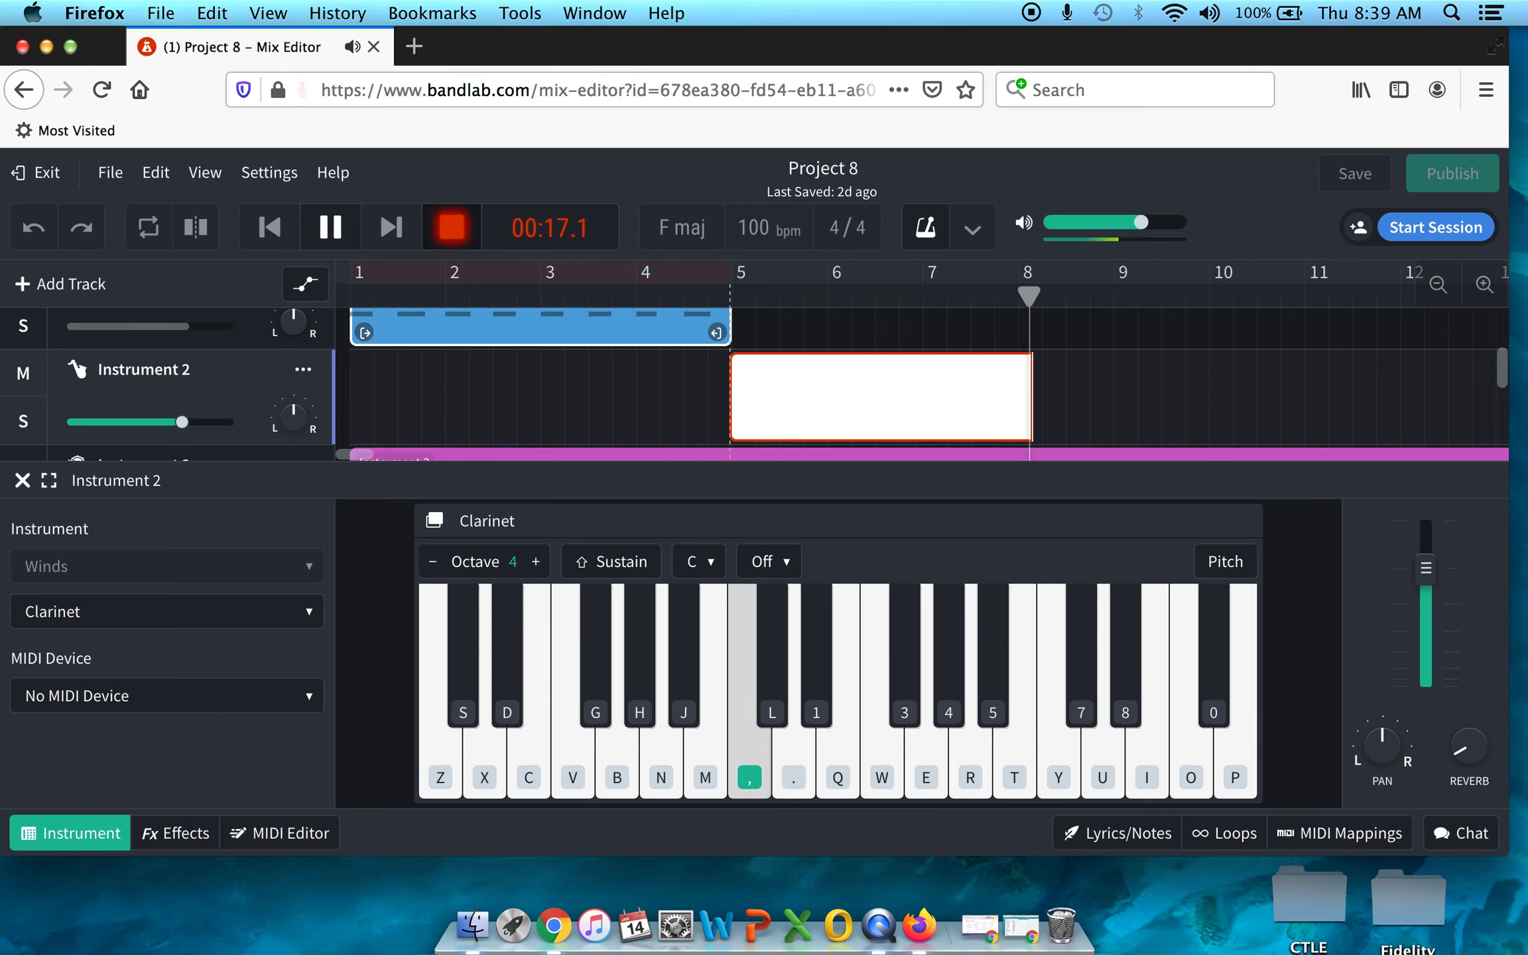
key("v")
key("v")
key("space")
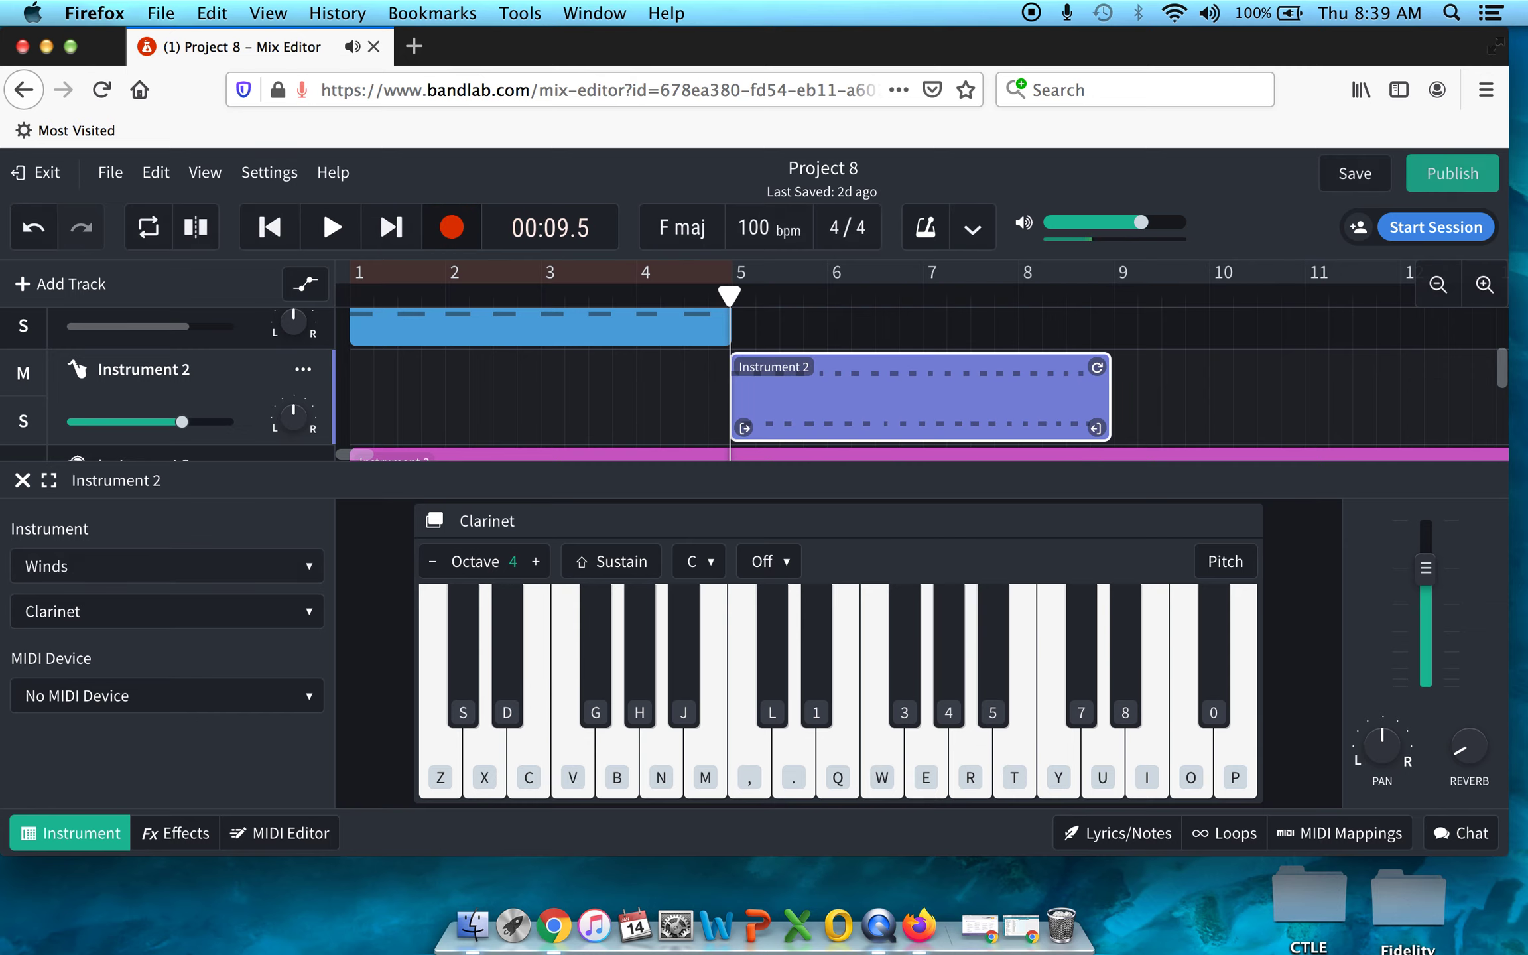
Quantize all notes of the Instrument 2 clarinet clip to 1/8 in the MIDI Editor.
scroll(665, 264, "up", 3)
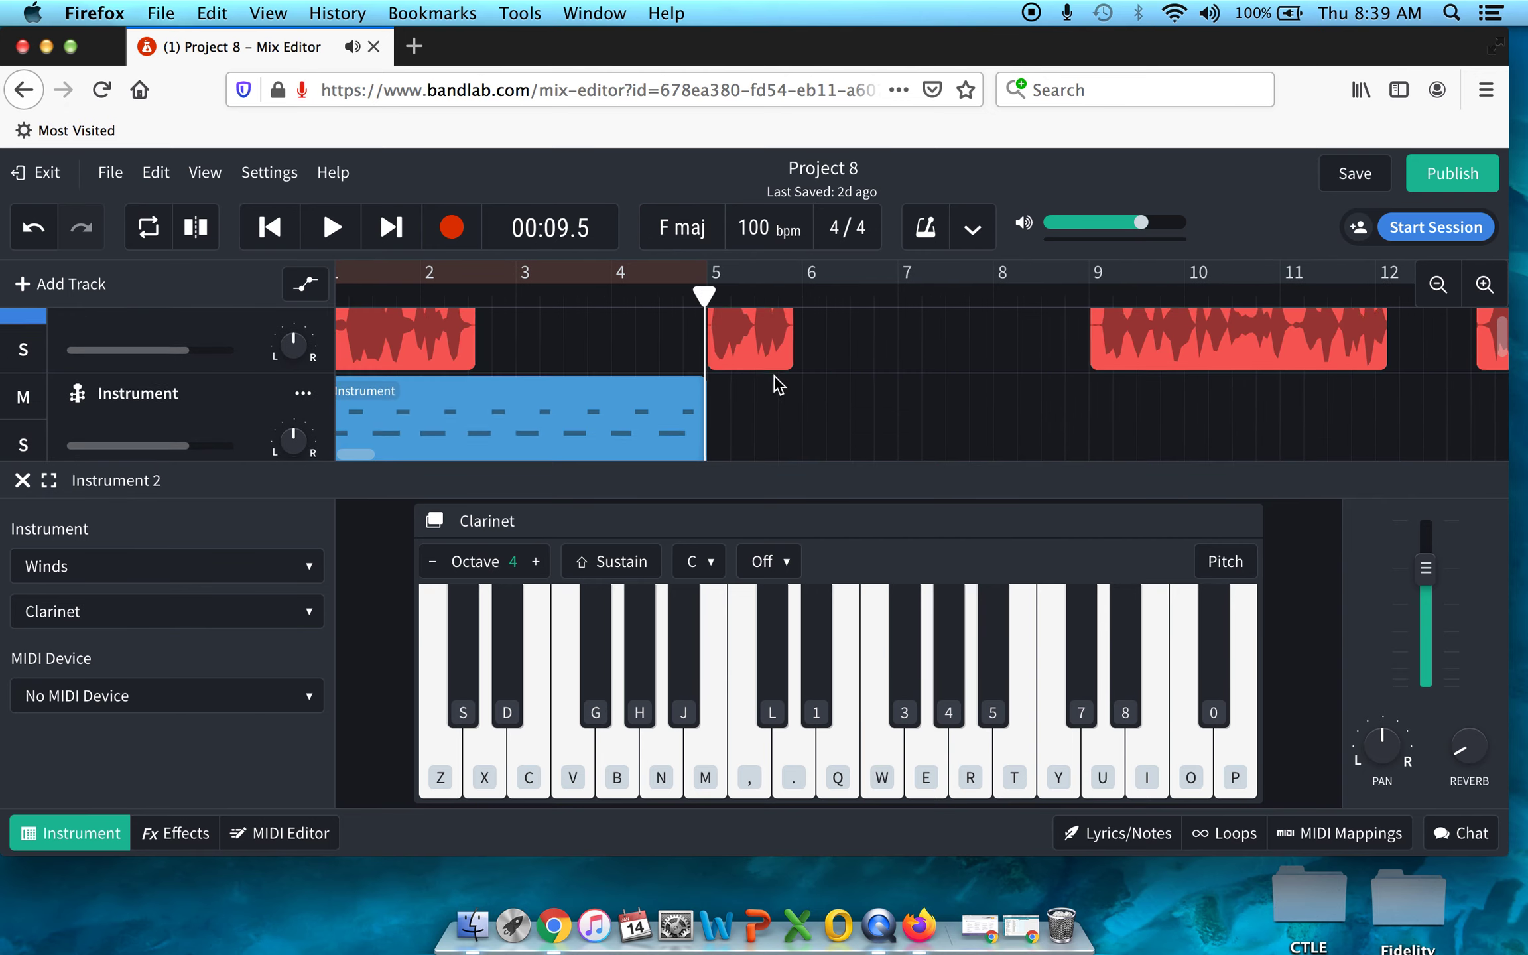
scroll(778, 378, "down", 5)
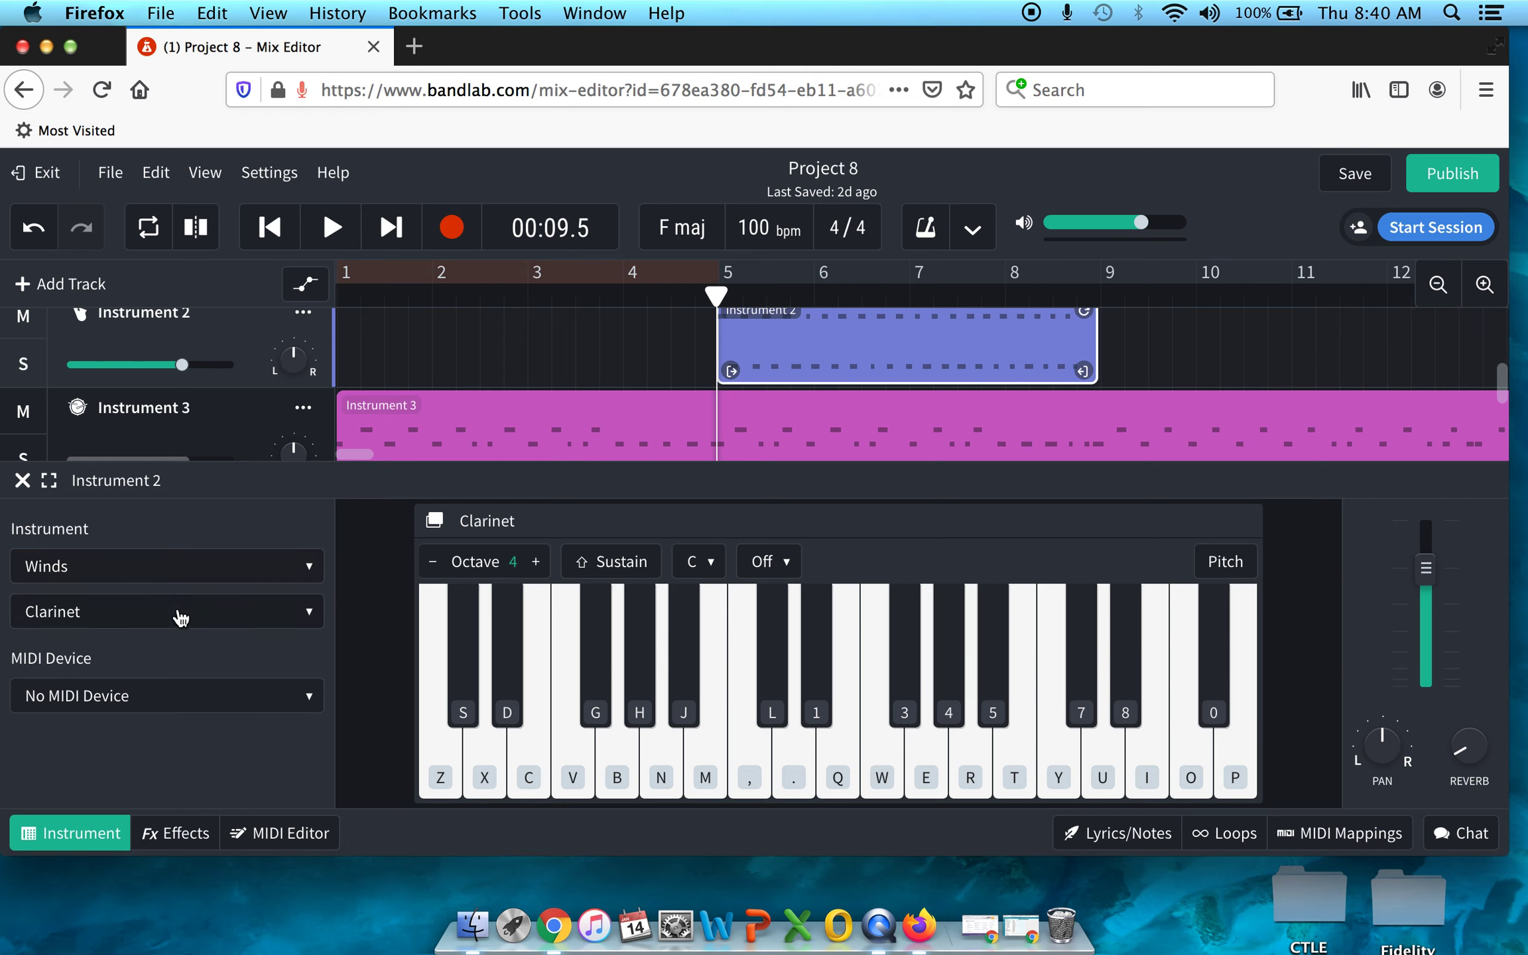
left_click(278, 834)
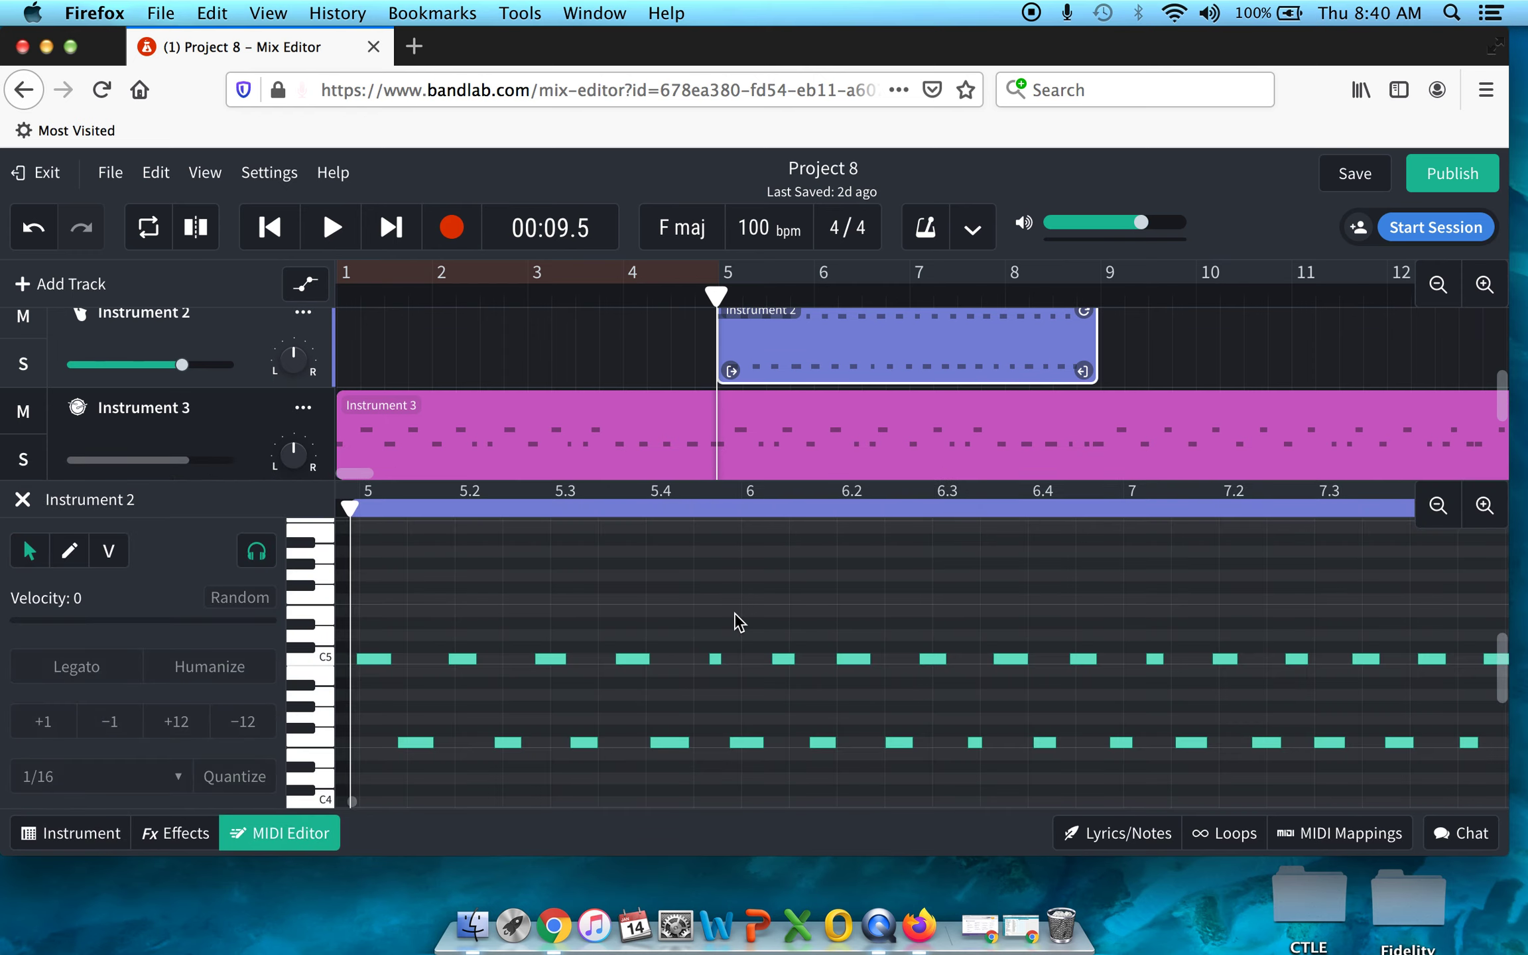
key("super+a")
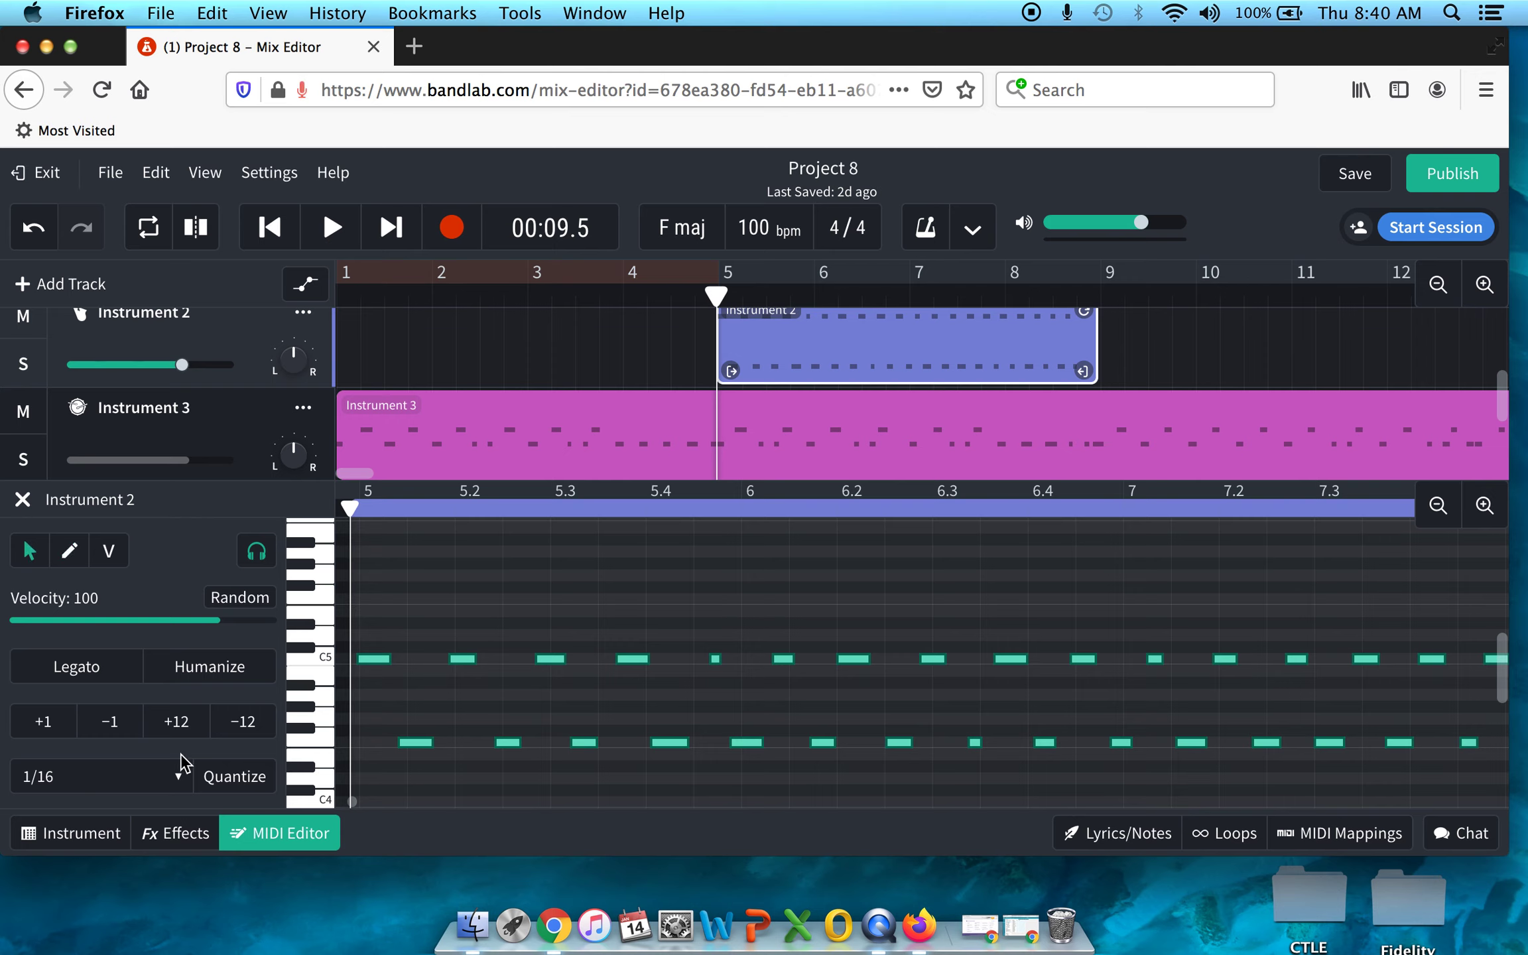
left_click(182, 782)
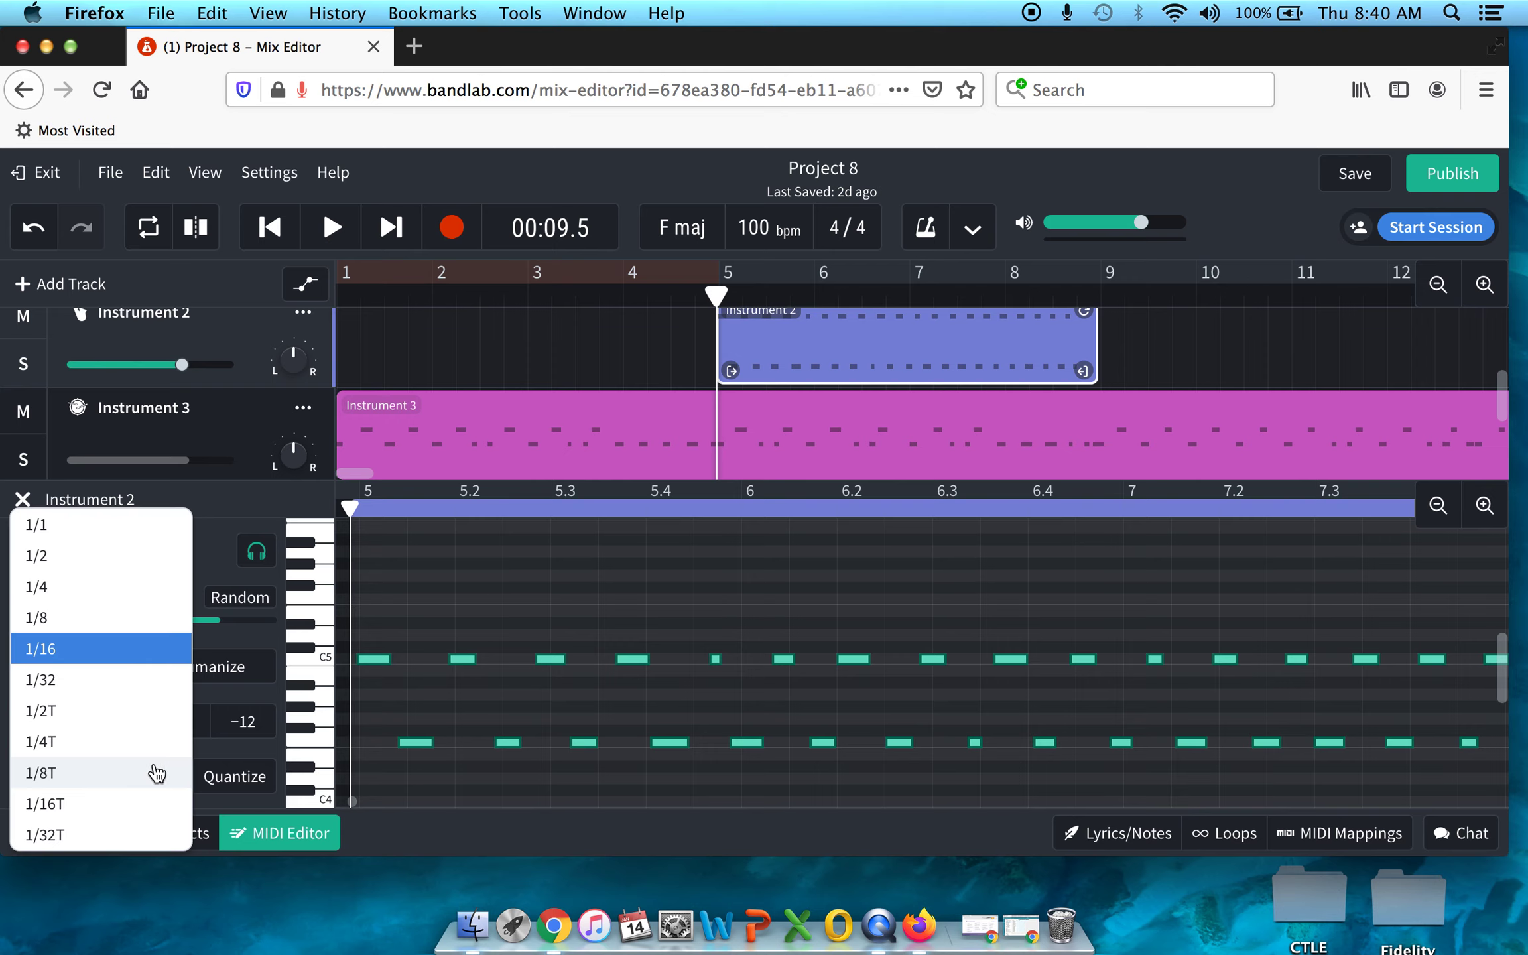
left_click(89, 634)
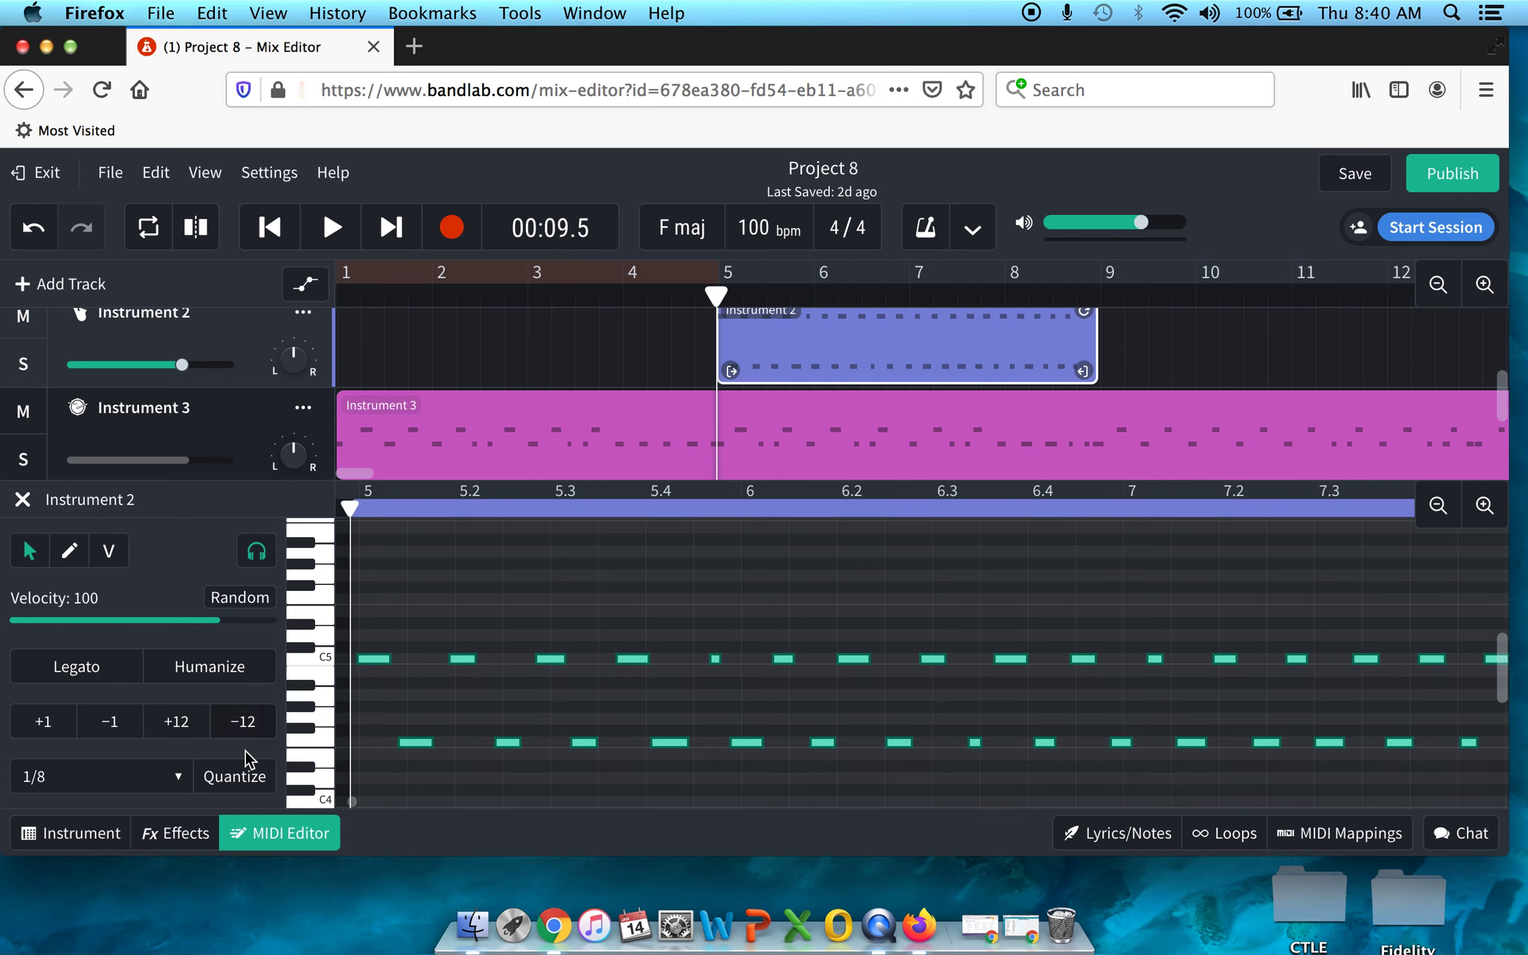
left_click(247, 779)
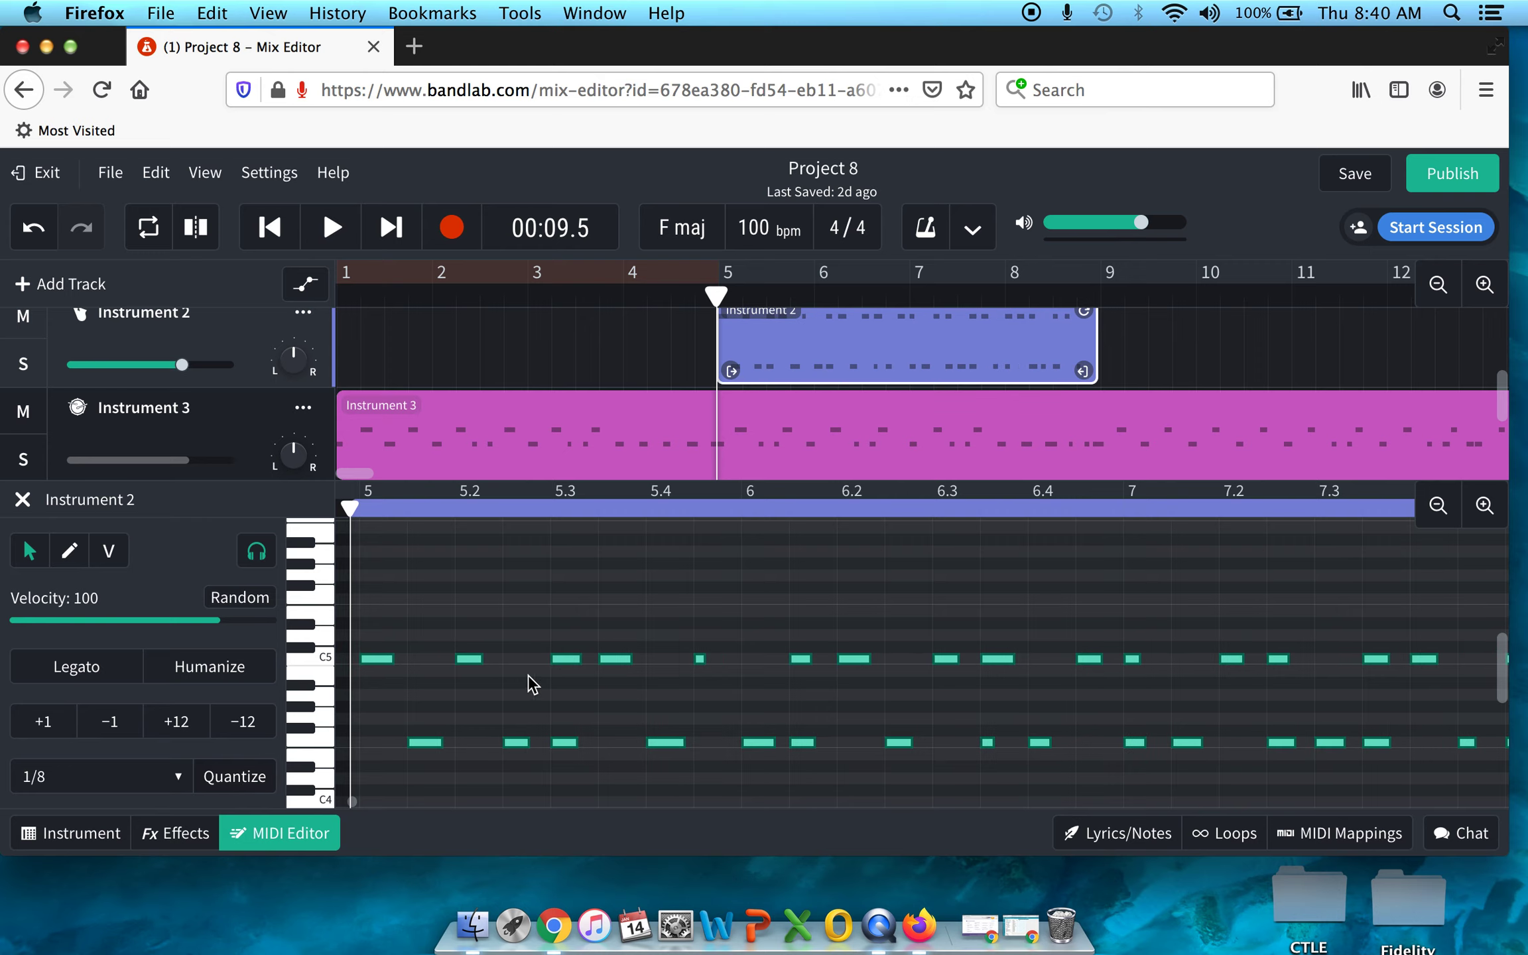
Quantize all drum notes of the Instrument 3 clip to 1/4 and close the MIDI Editor.
scroll(706, 521, "up", 3)
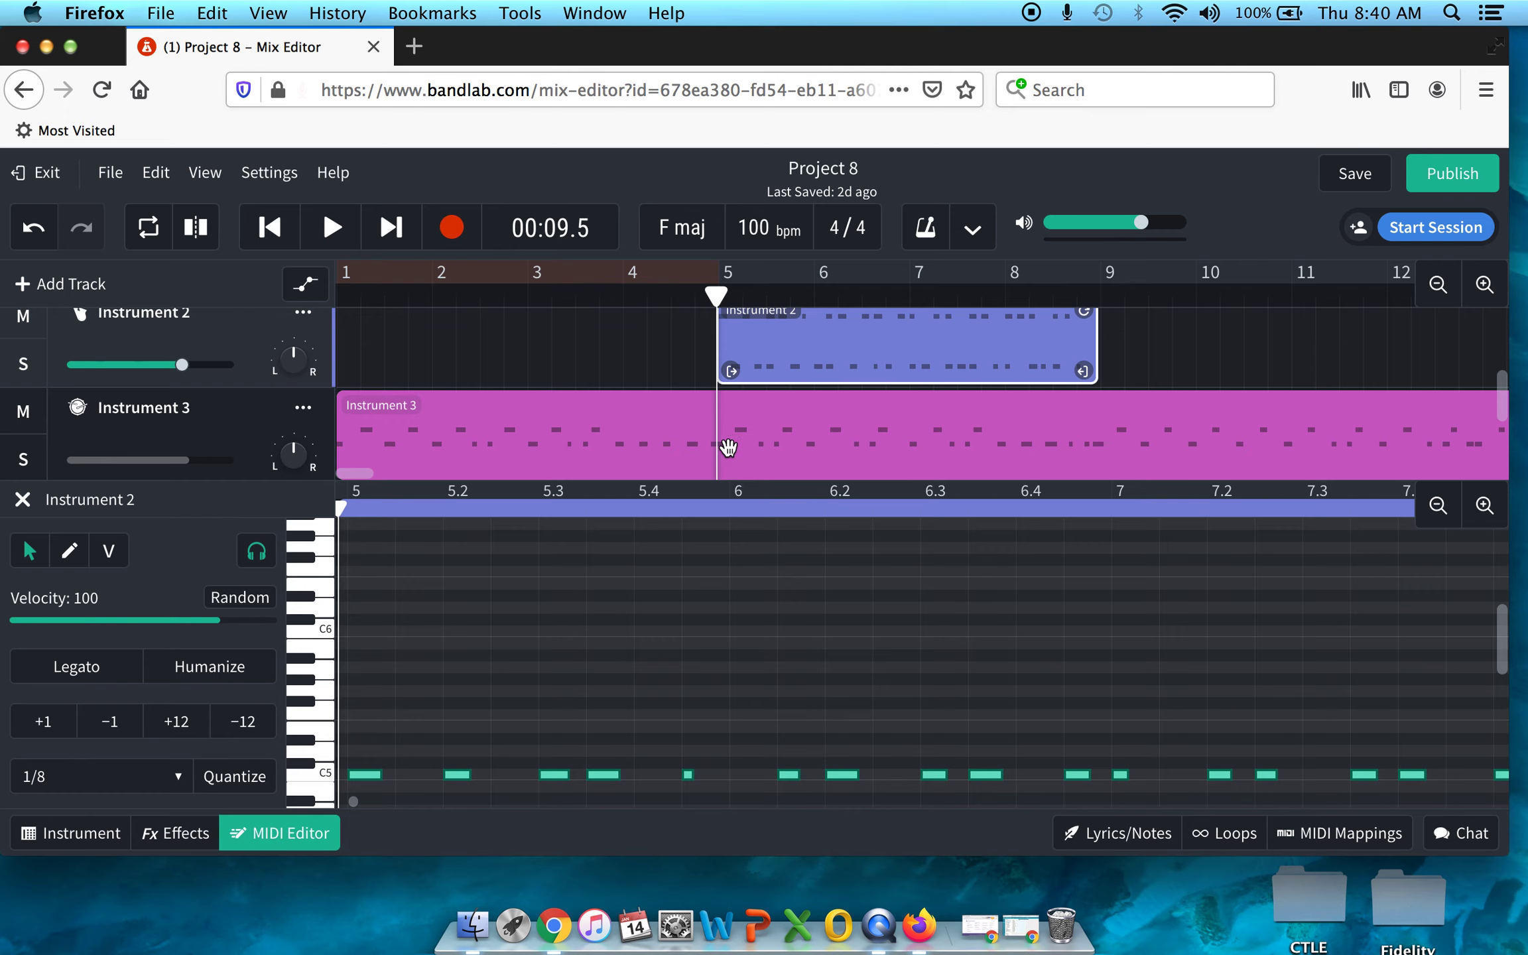
left_click(607, 451)
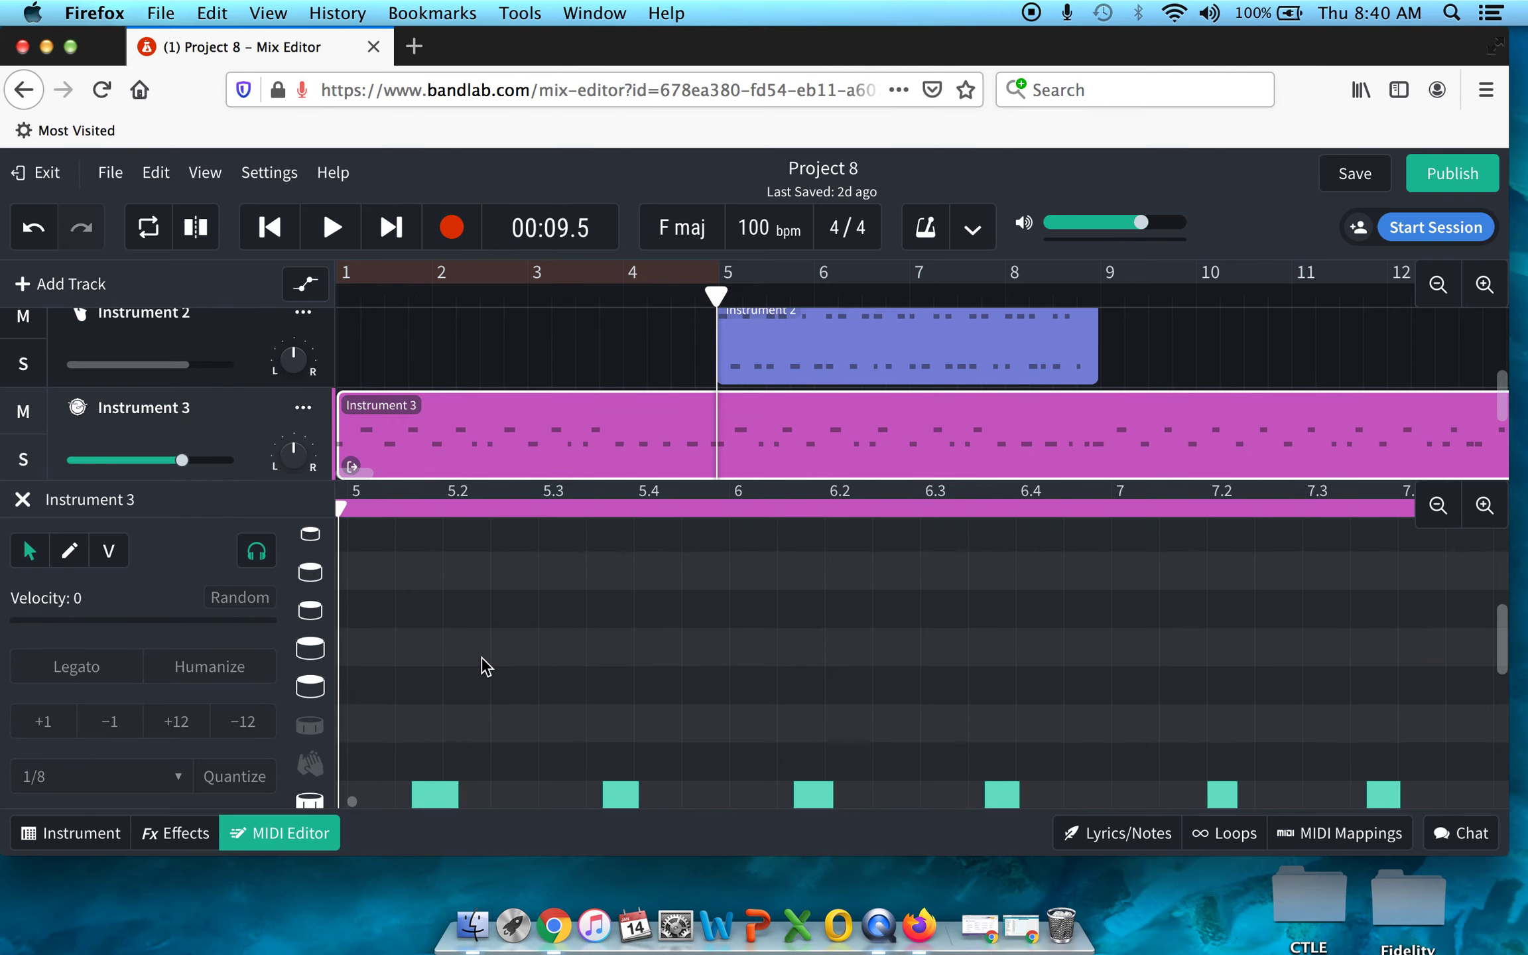
key("super+a")
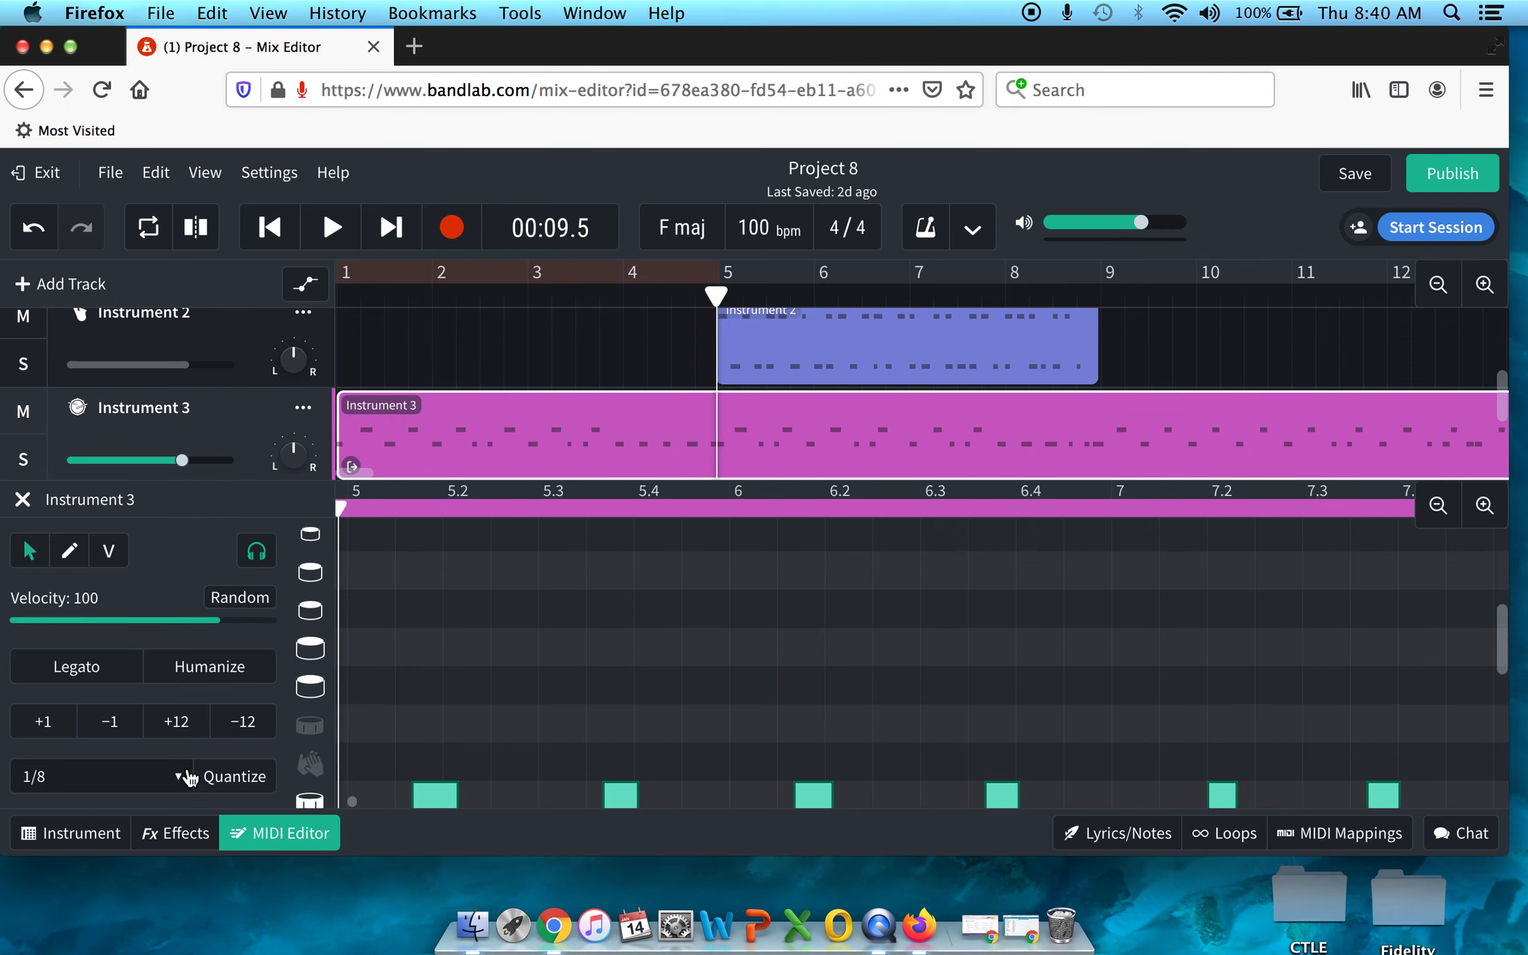
left_click(180, 779)
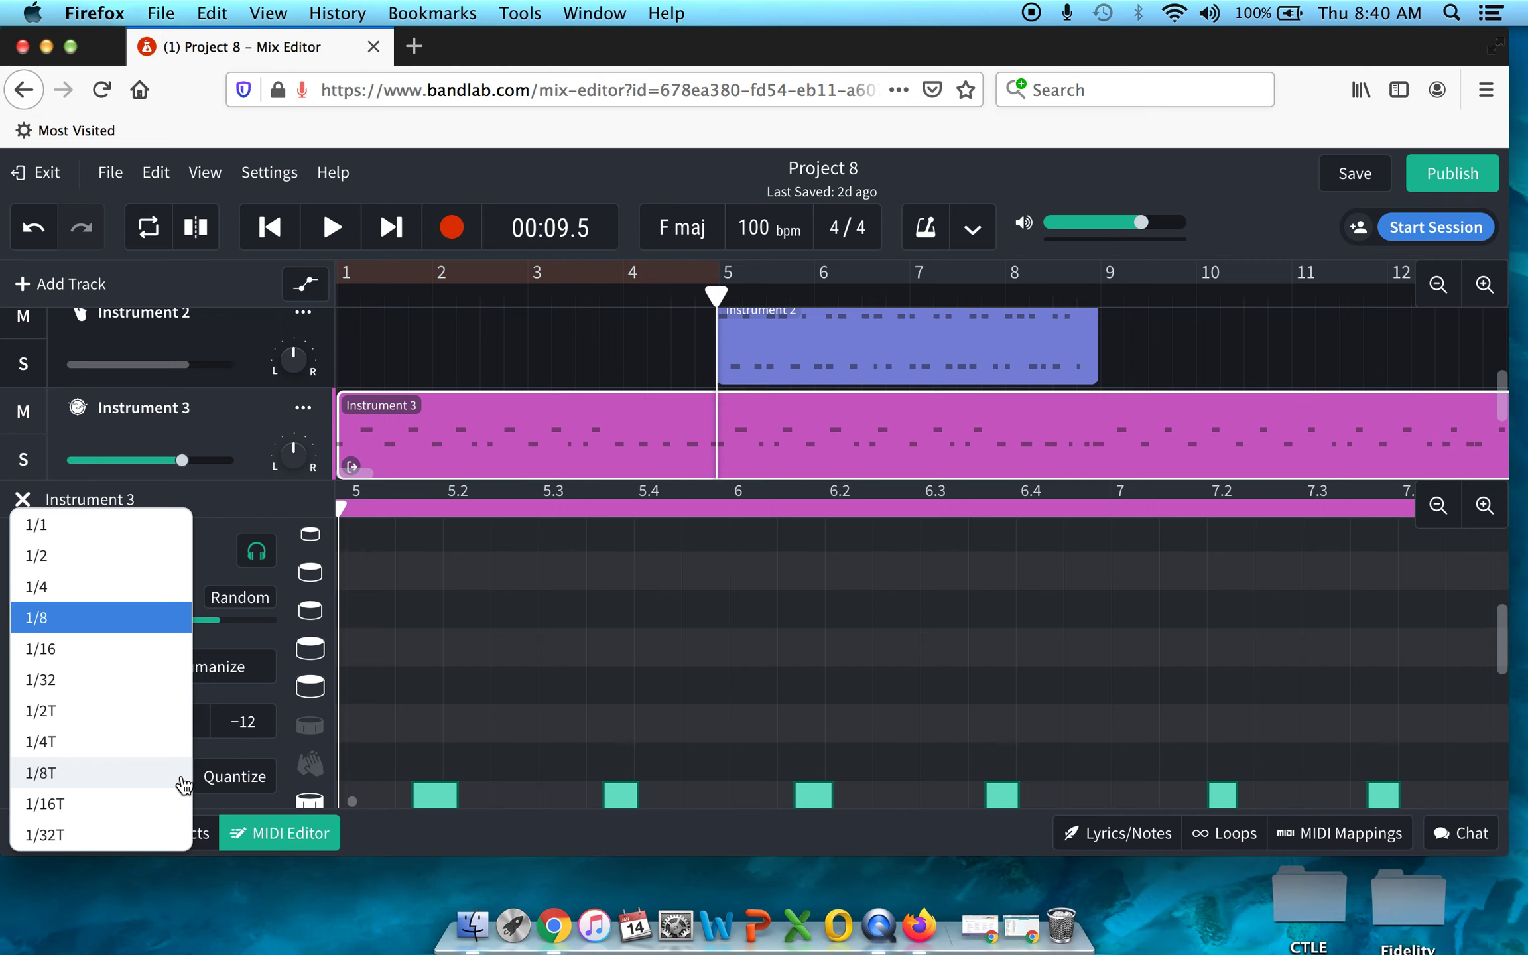
left_click(87, 586)
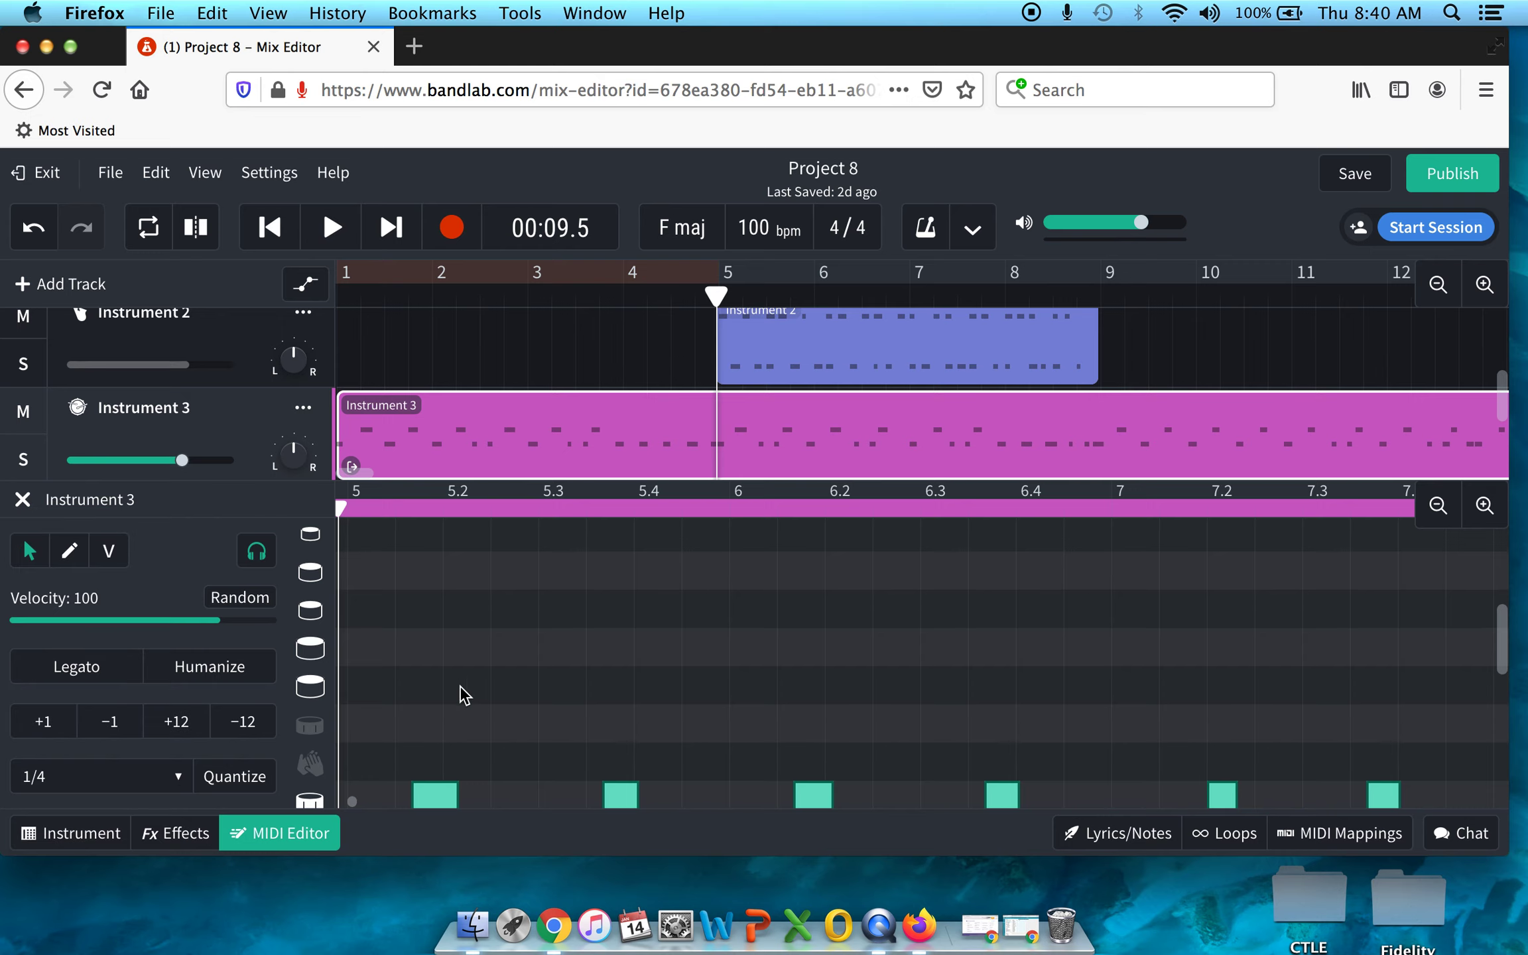
left_click(234, 781)
scroll(422, 721, "up", 5)
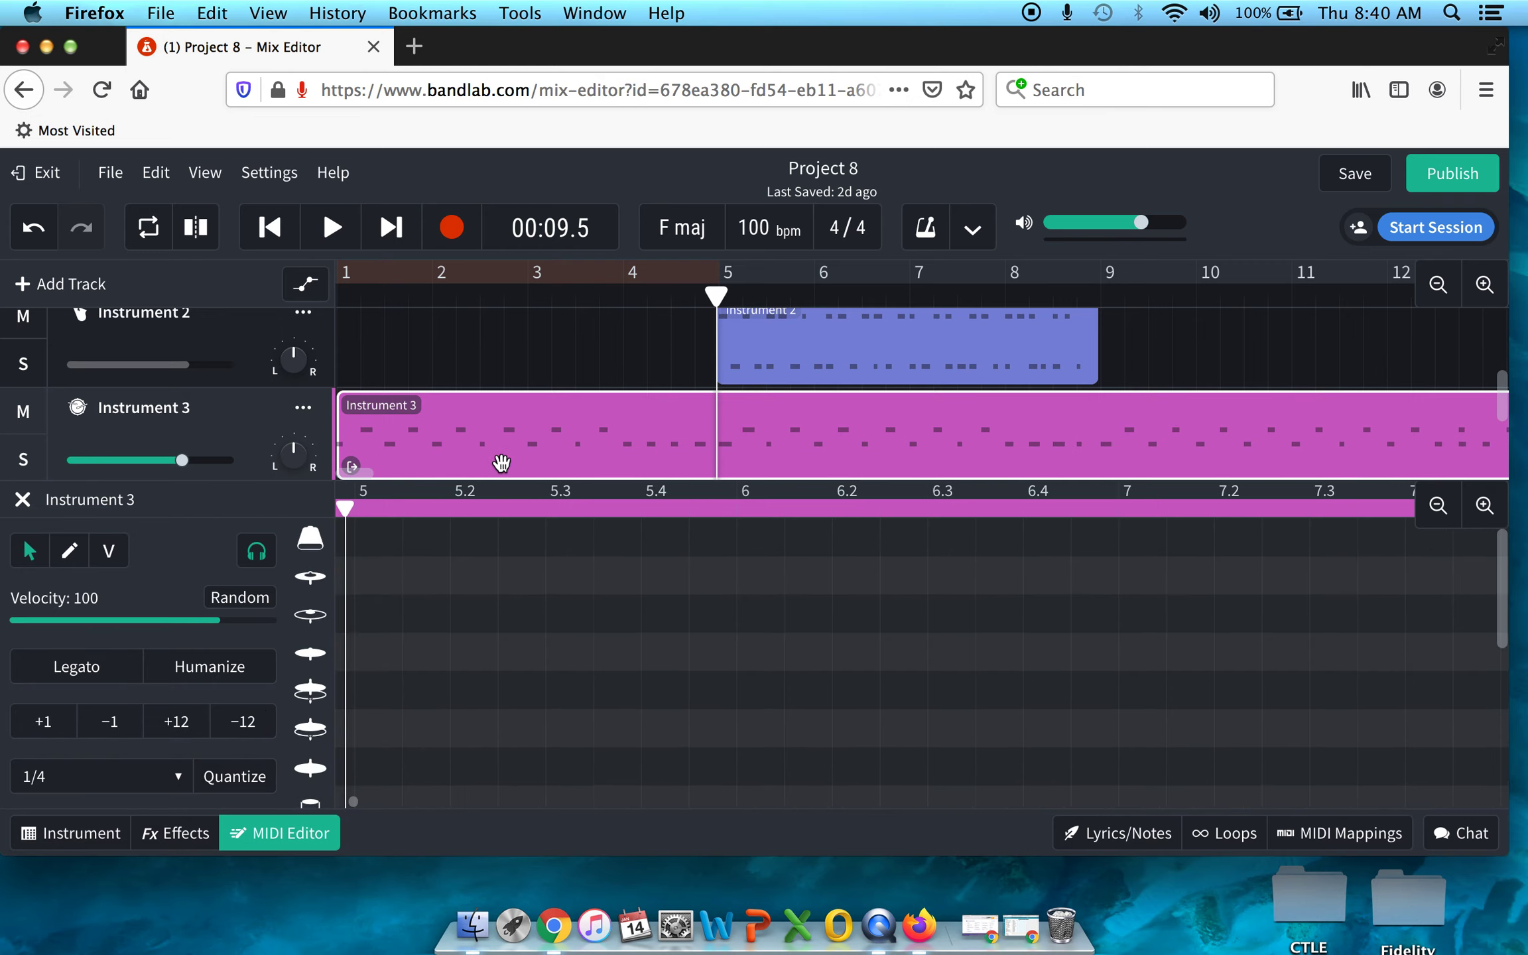
left_click(274, 847)
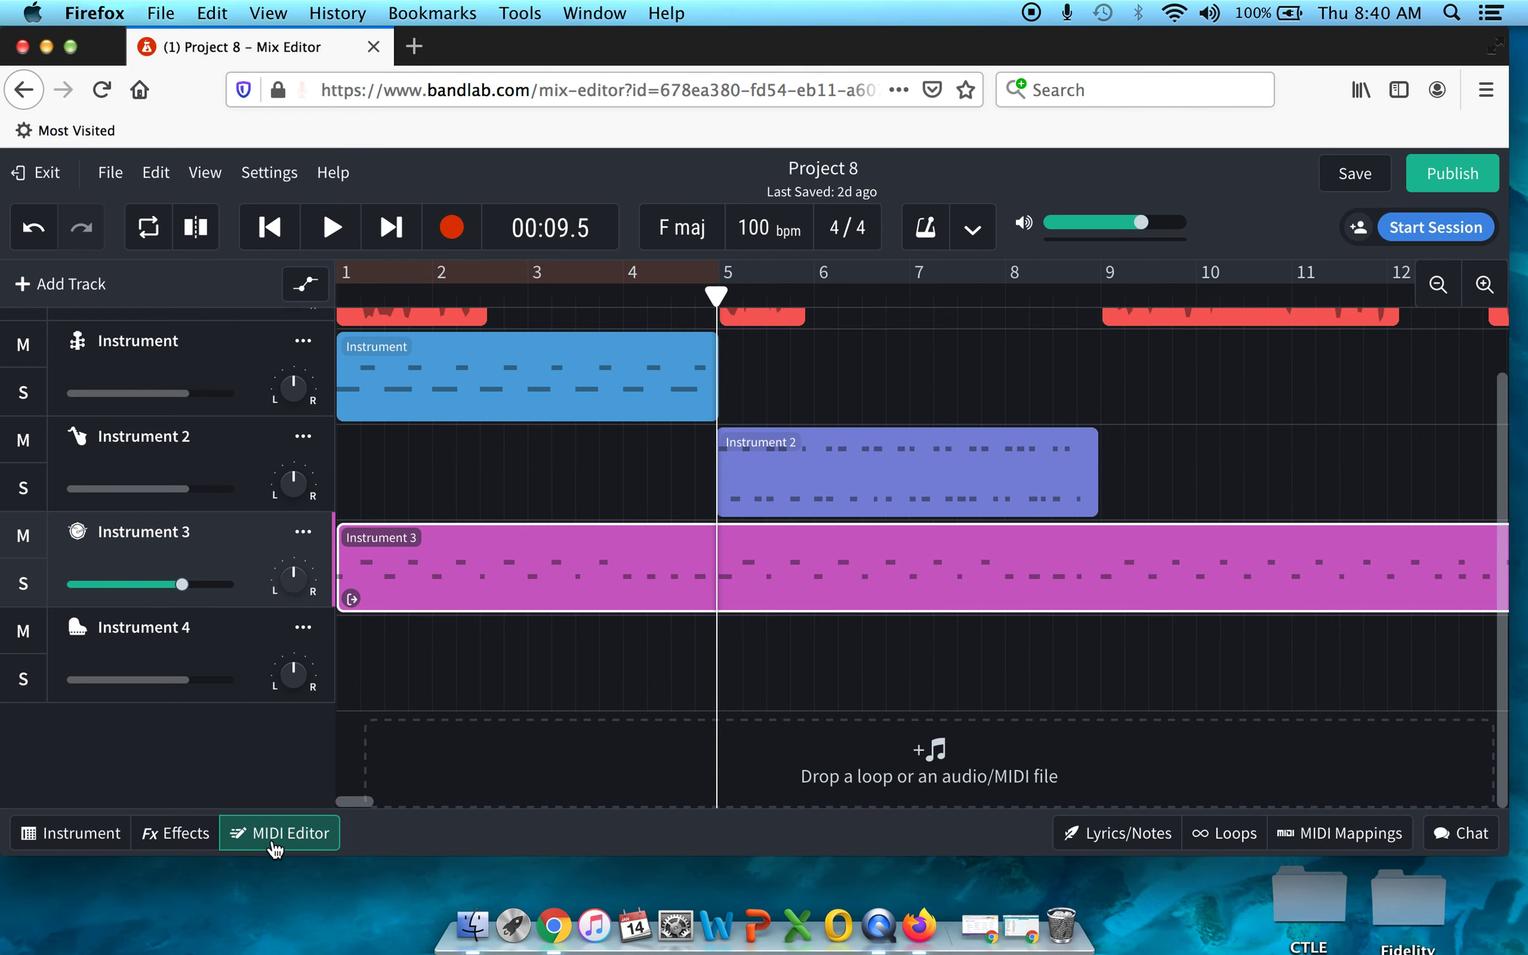
Unmute the Voice/Mic track and lower its volume slightly.
scroll(443, 740, "up", 3)
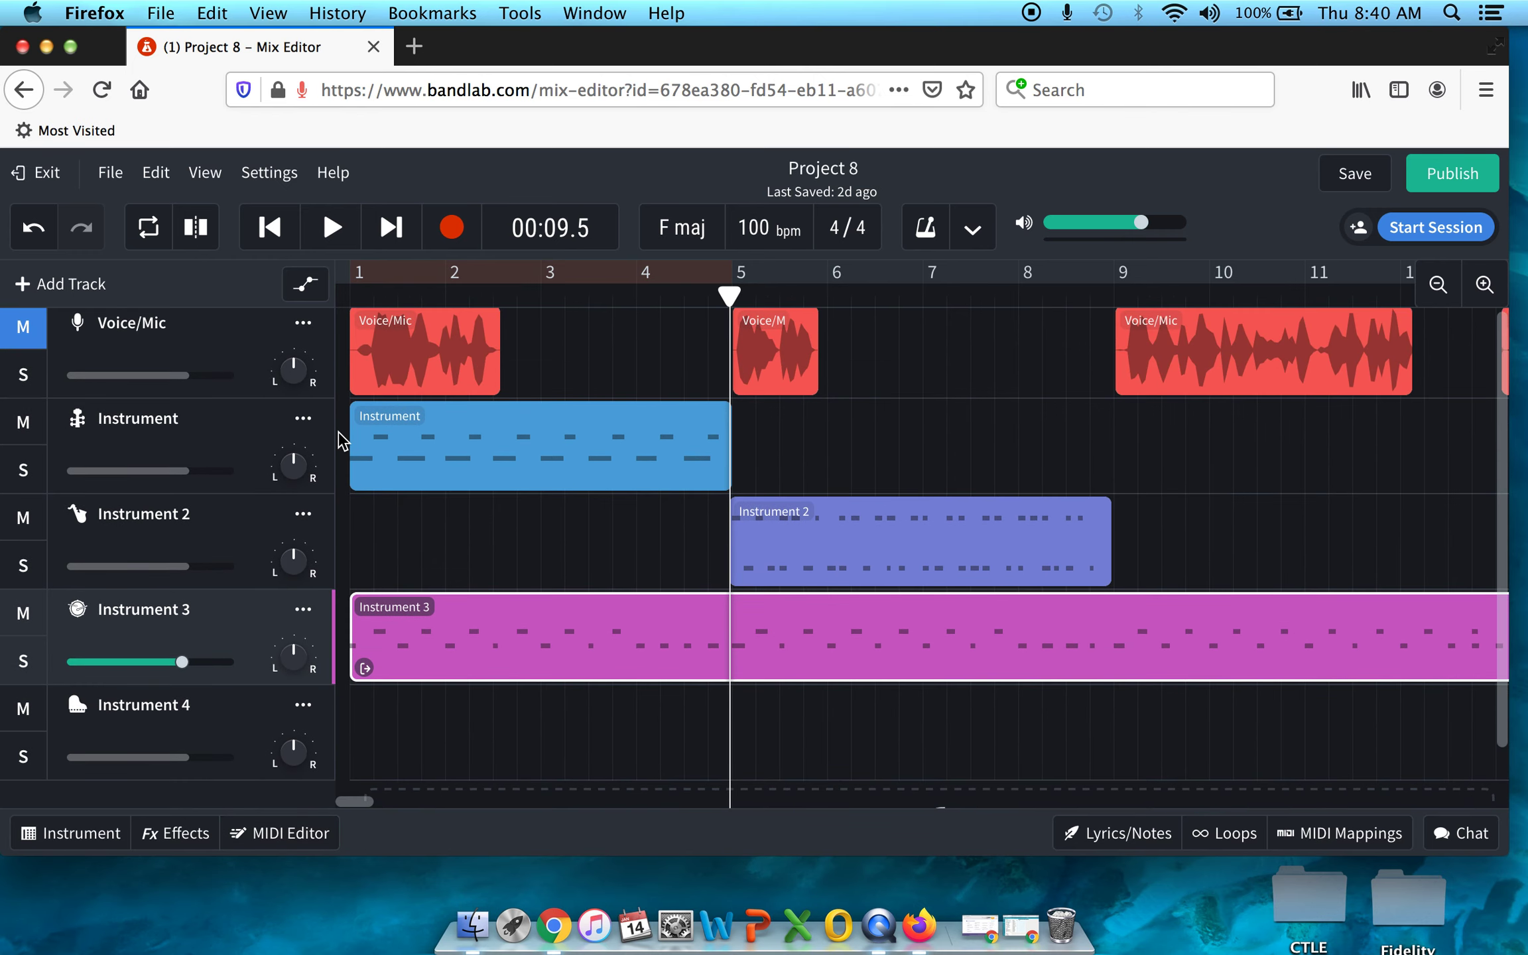
left_click(24, 332)
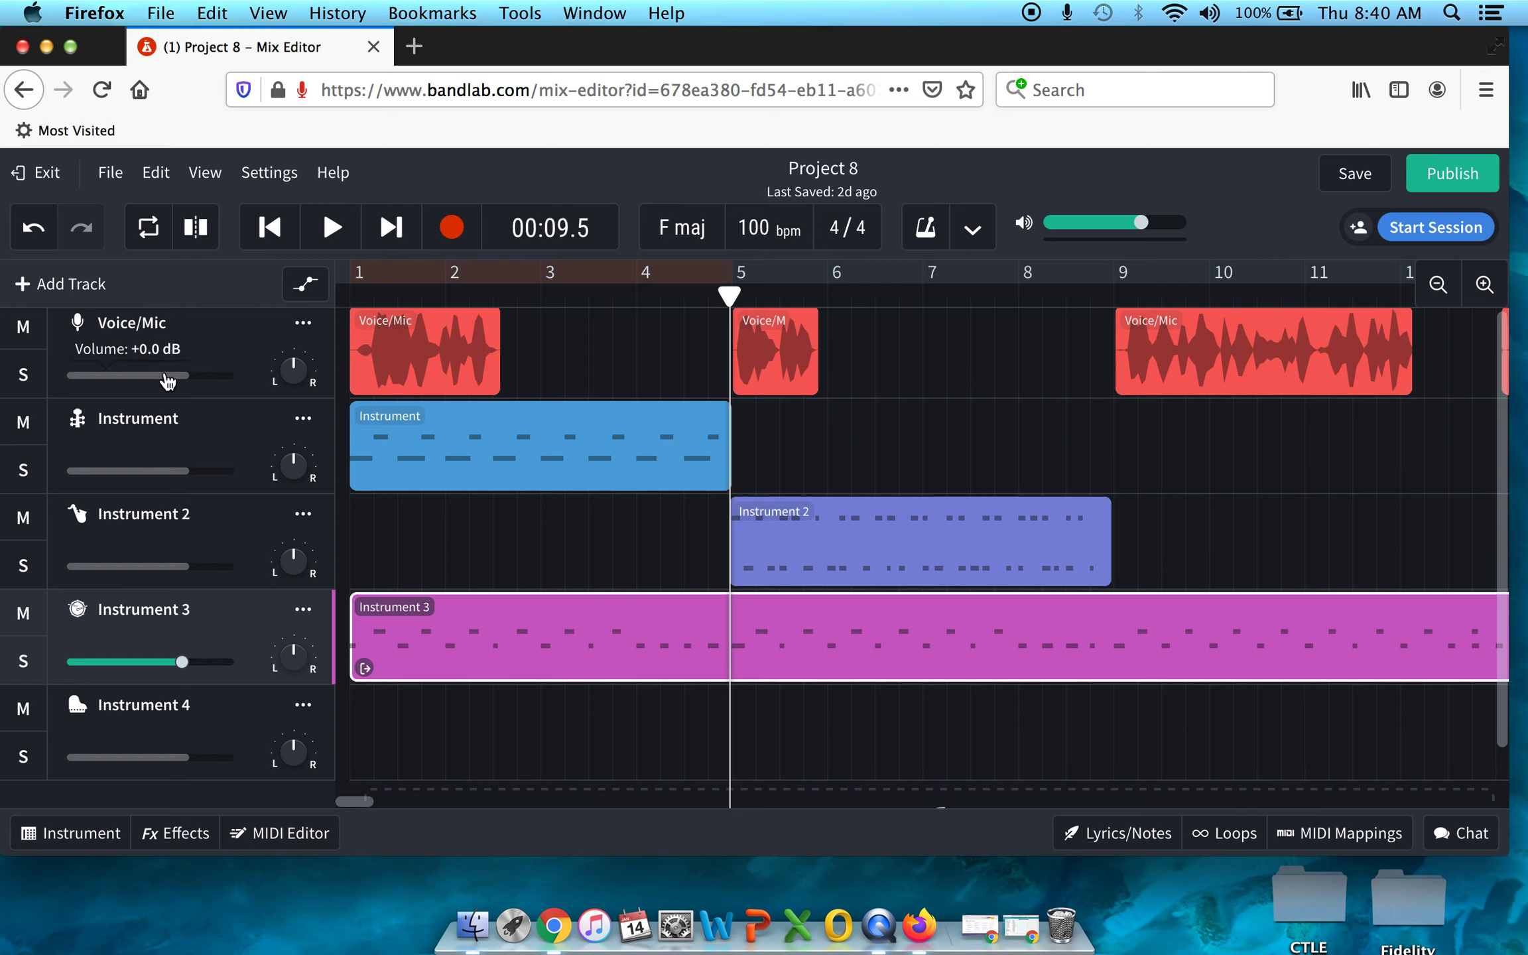
left_click_drag(189, 383, 152, 382)
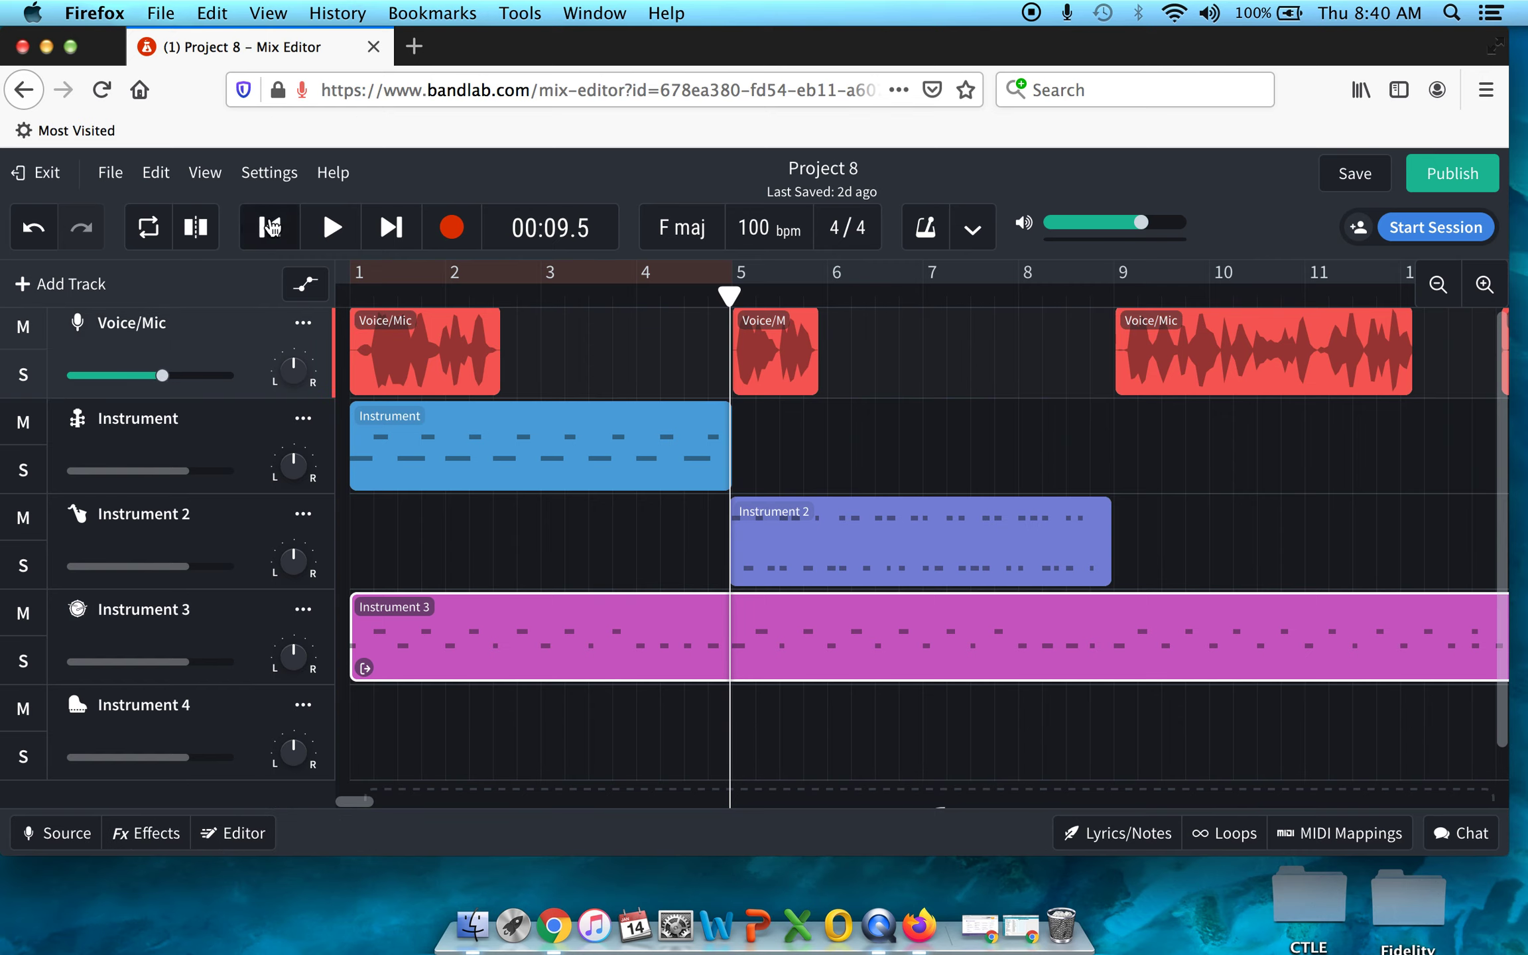
Play the arrangement from the beginning and stop playback at bar 9.
left_click(325, 227)
left_click(329, 227)
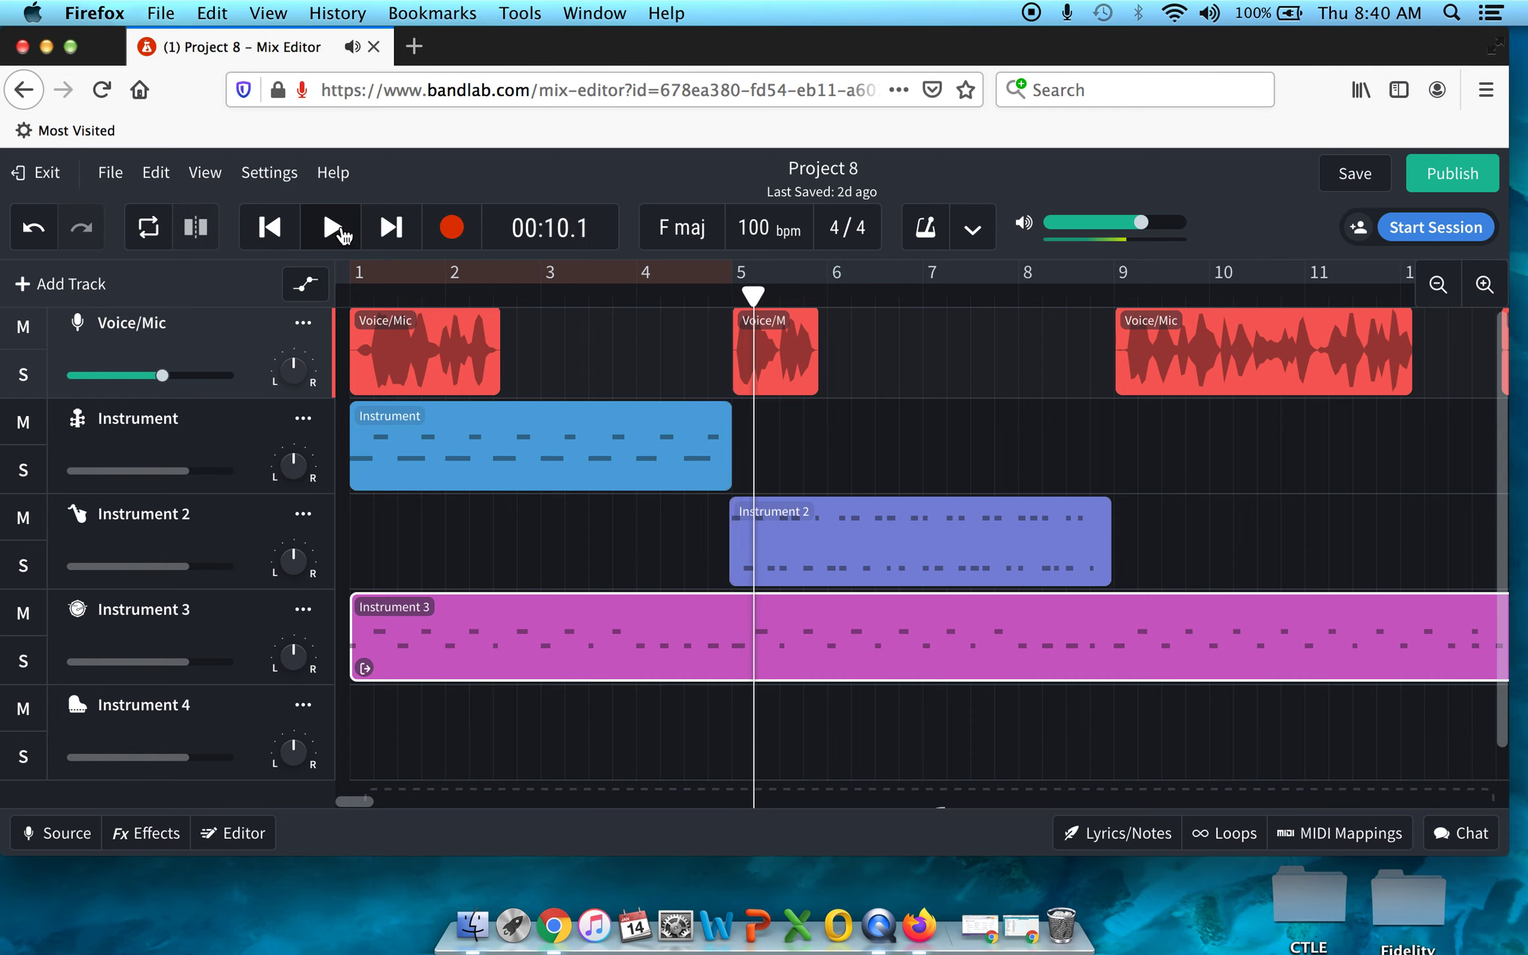
left_click(270, 227)
left_click(272, 228)
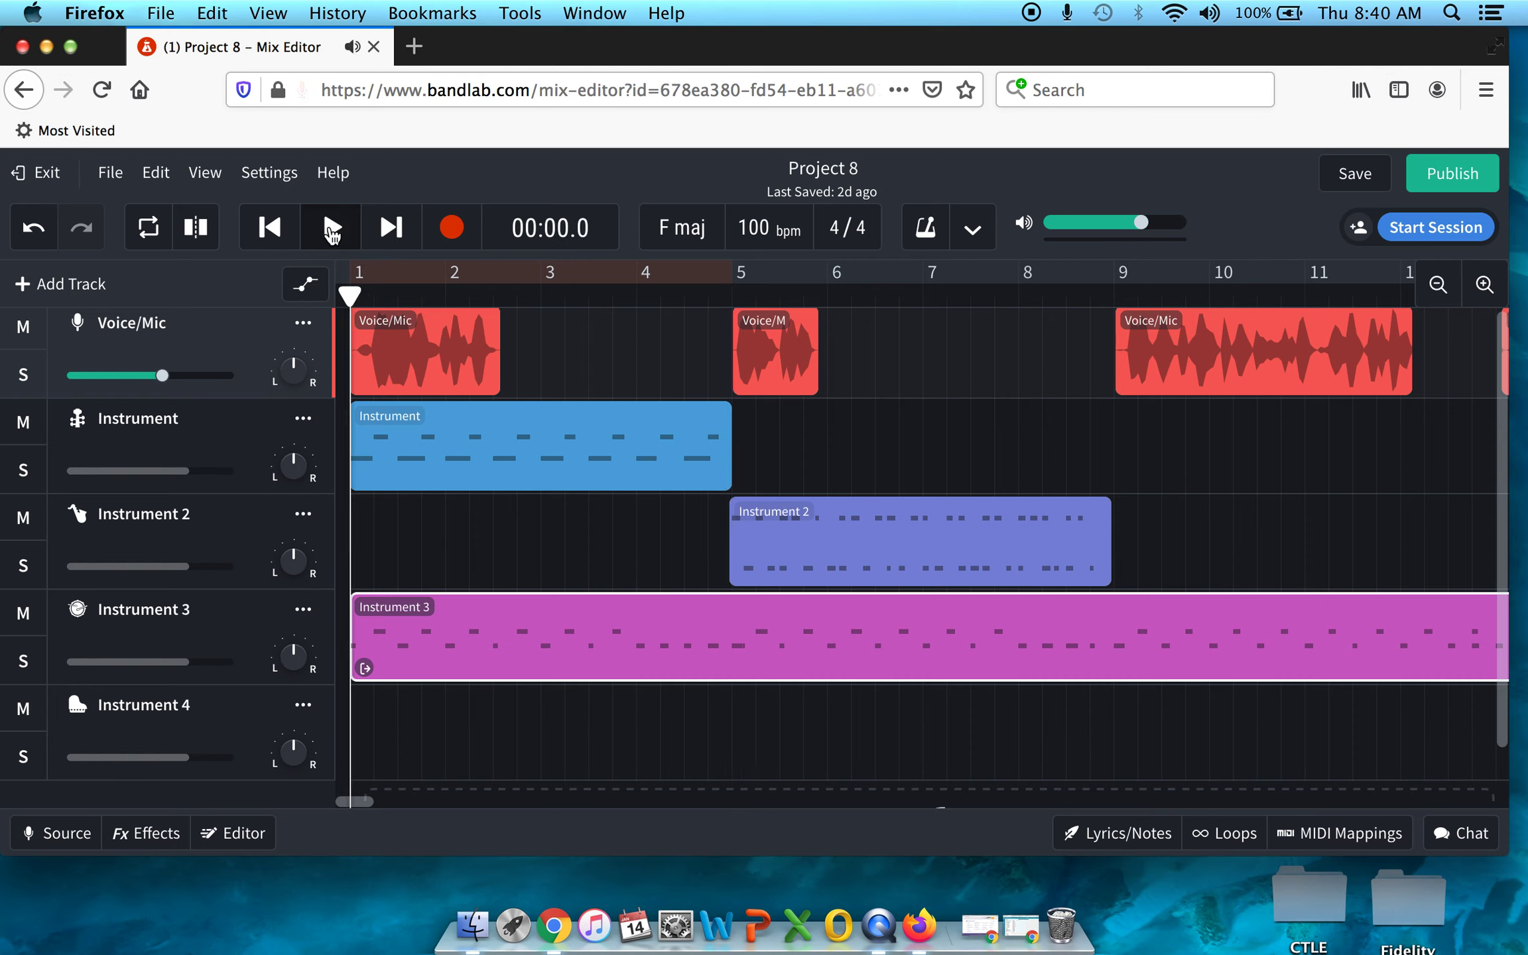
left_click(330, 228)
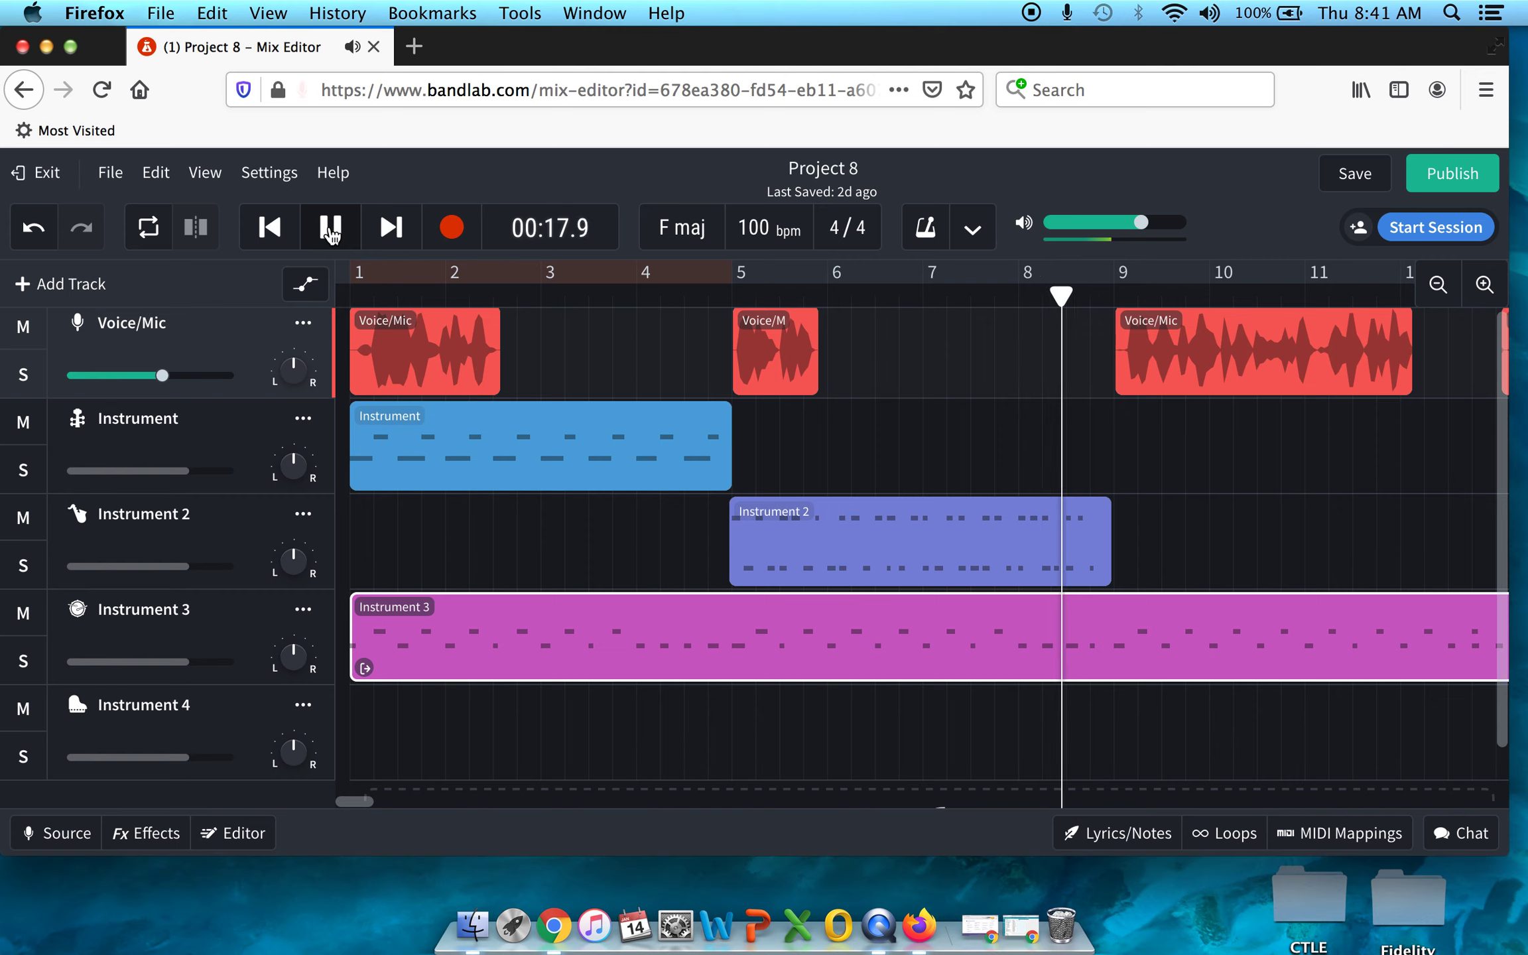
left_click(331, 229)
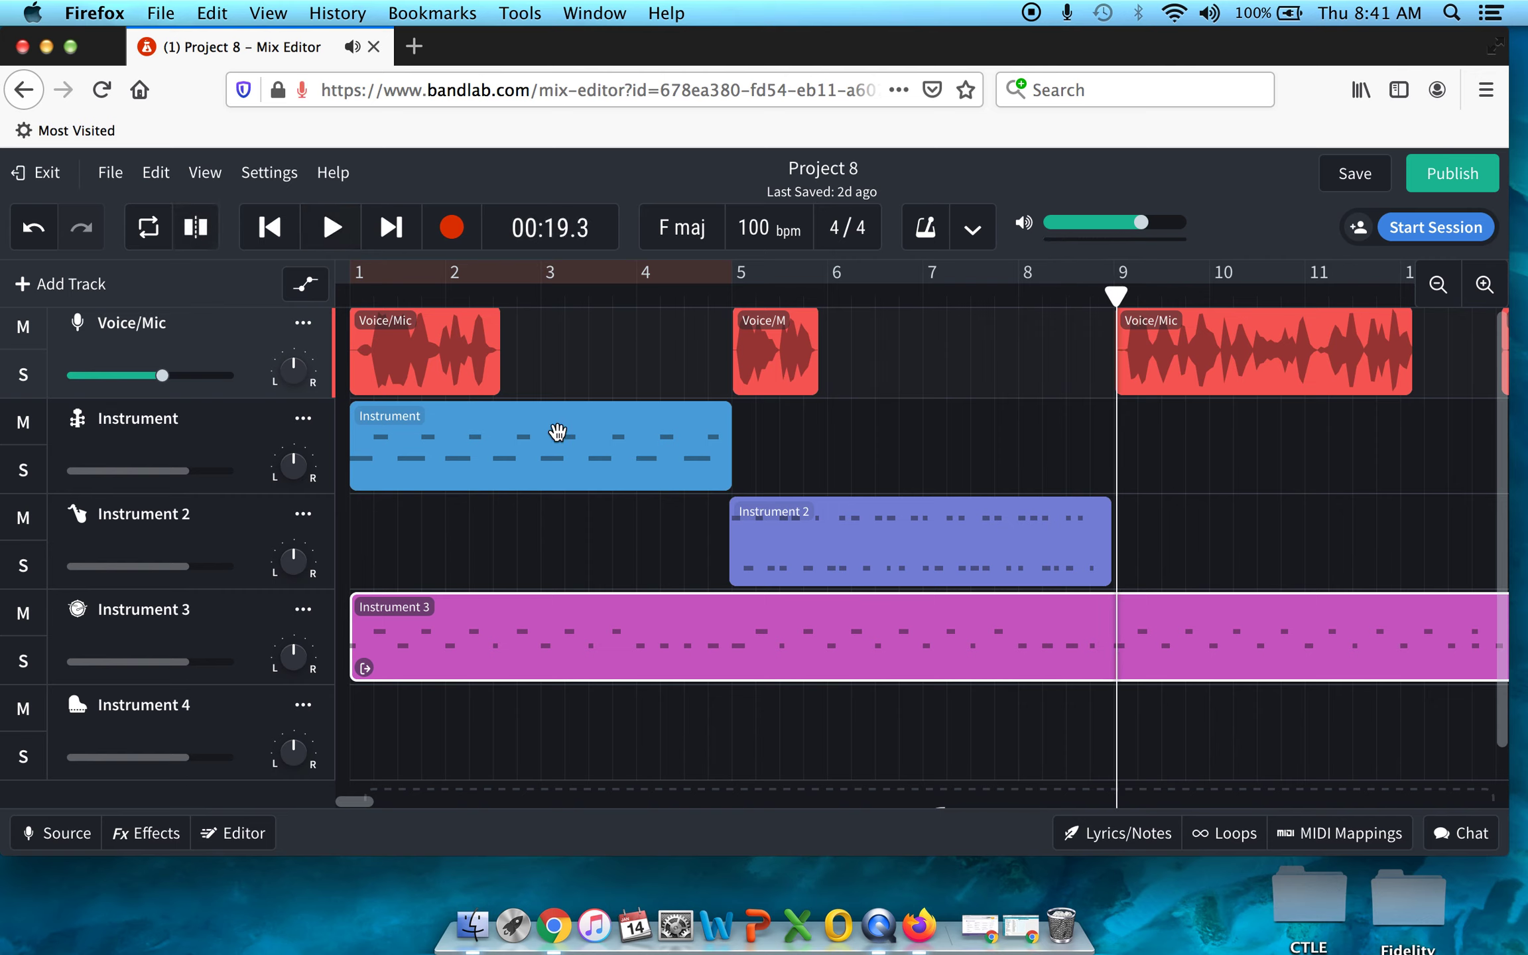
Copy the first string clip on the Instrument track and paste it at the start of bar 9.
left_click(464, 463)
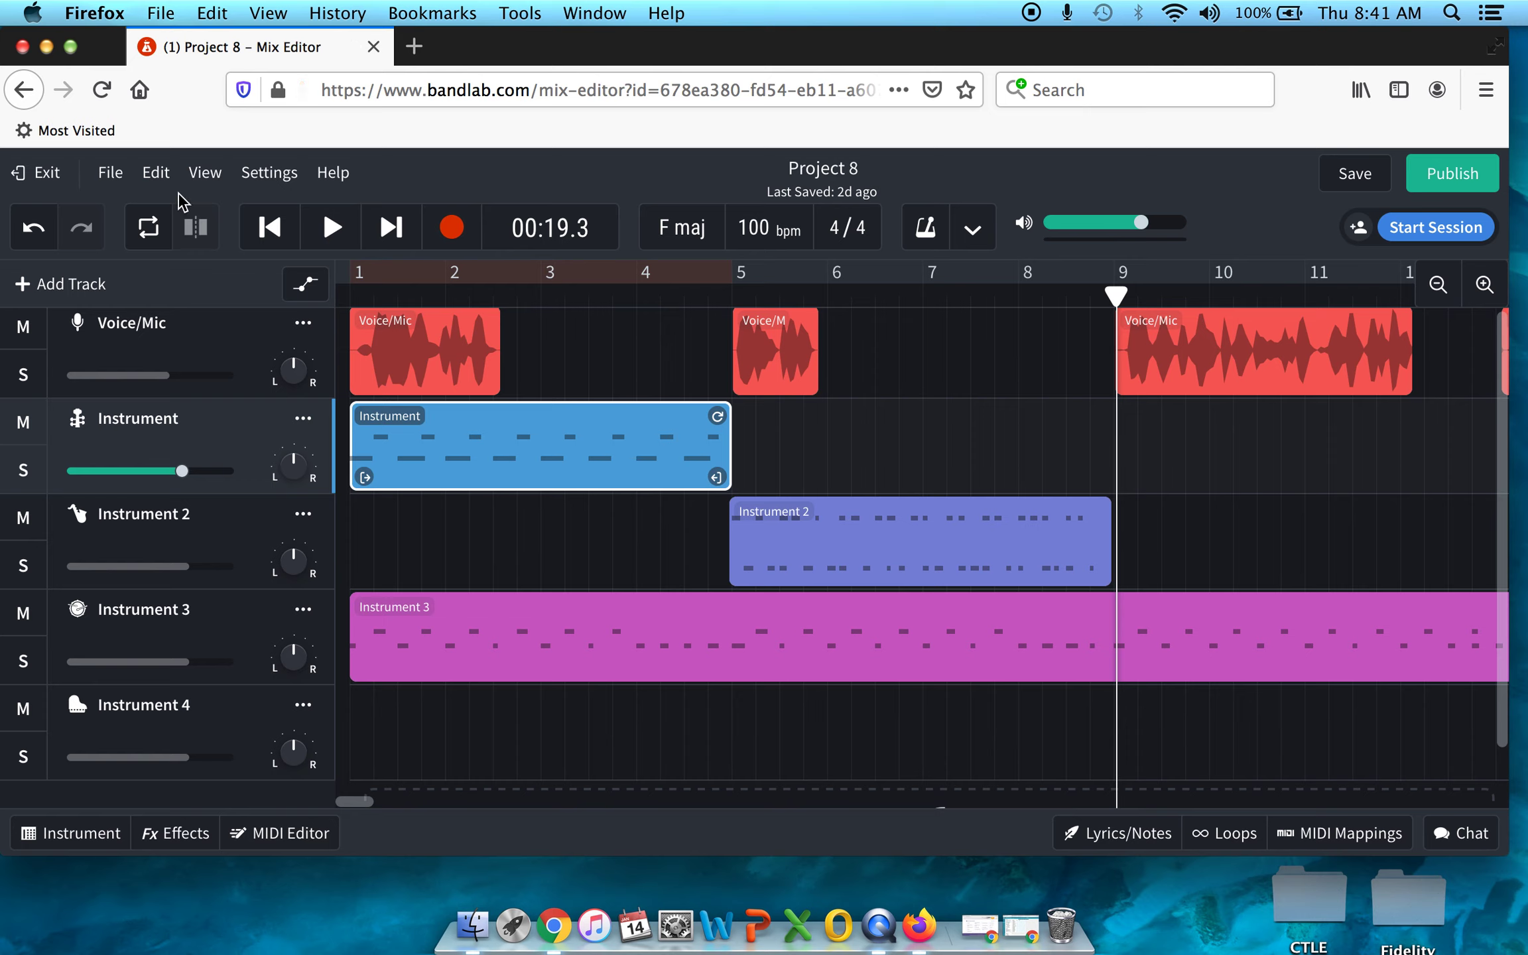
left_click(156, 174)
left_click(527, 461)
left_click_drag(1124, 302, 1116, 304)
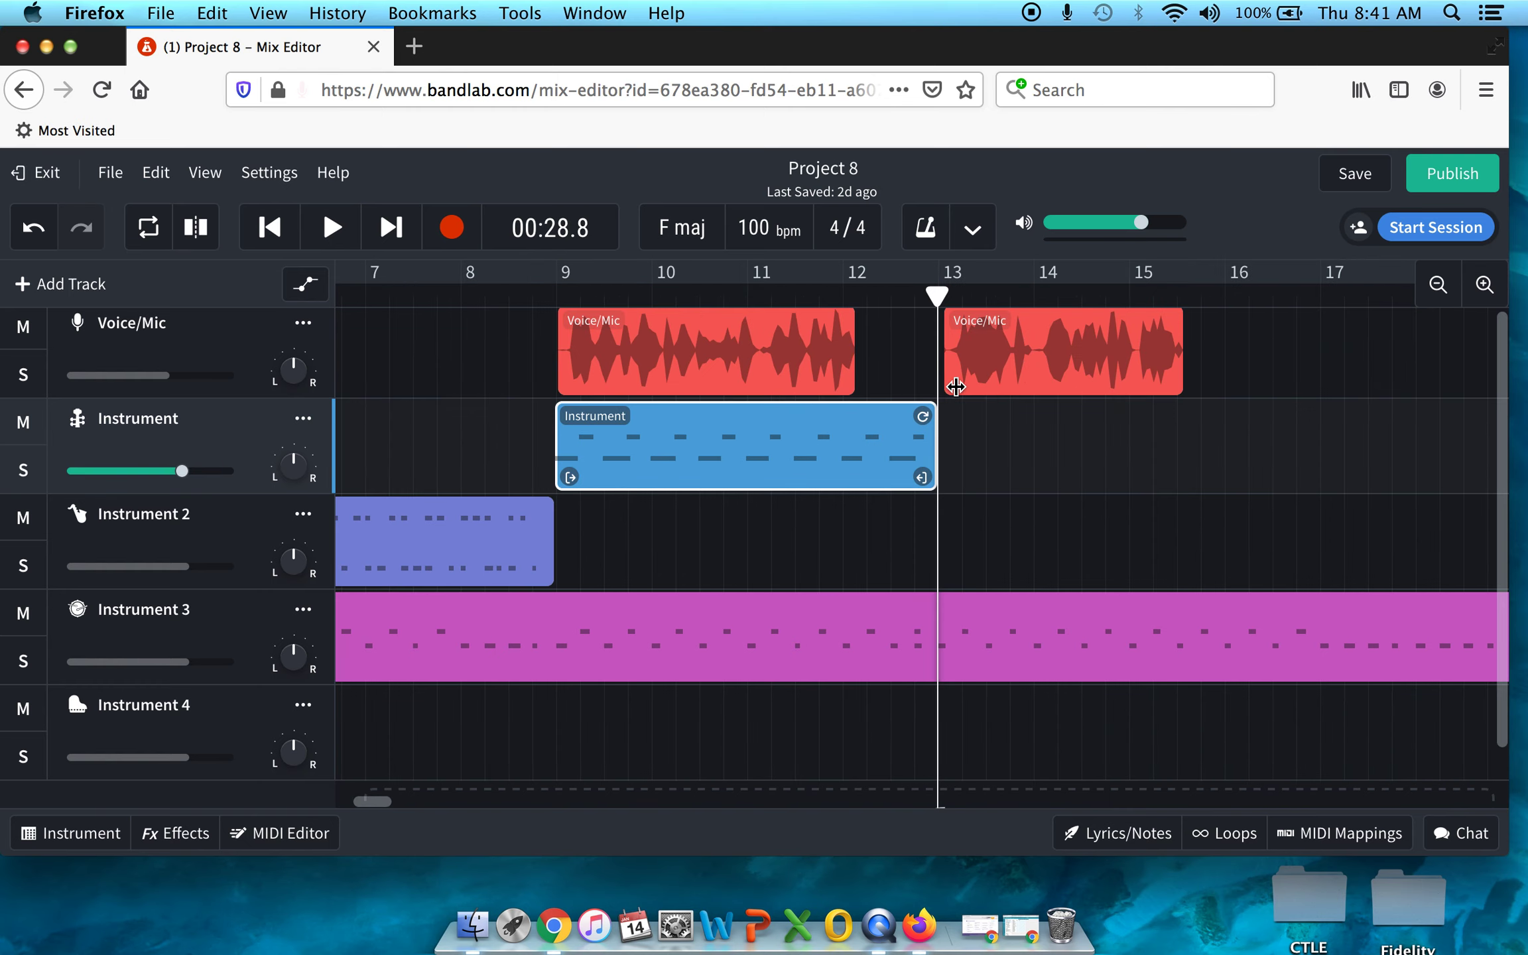
Copy the Instrument 2 clarinet clip and paste it twice on its track, at bars 13 and 17.
left_click(436, 561)
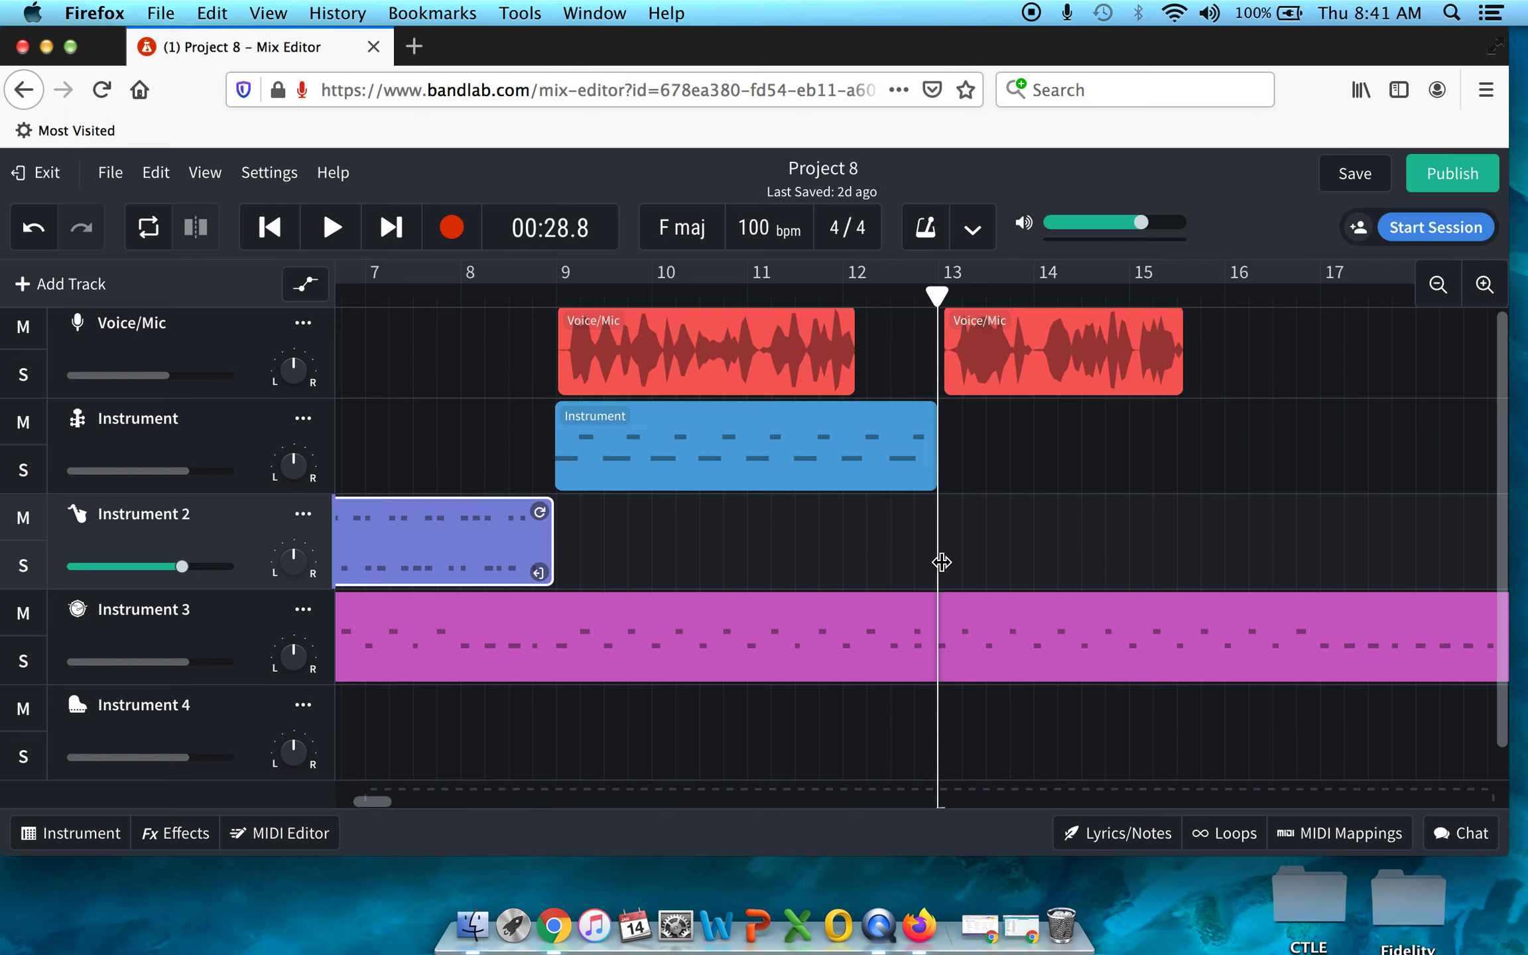
key("super+v")
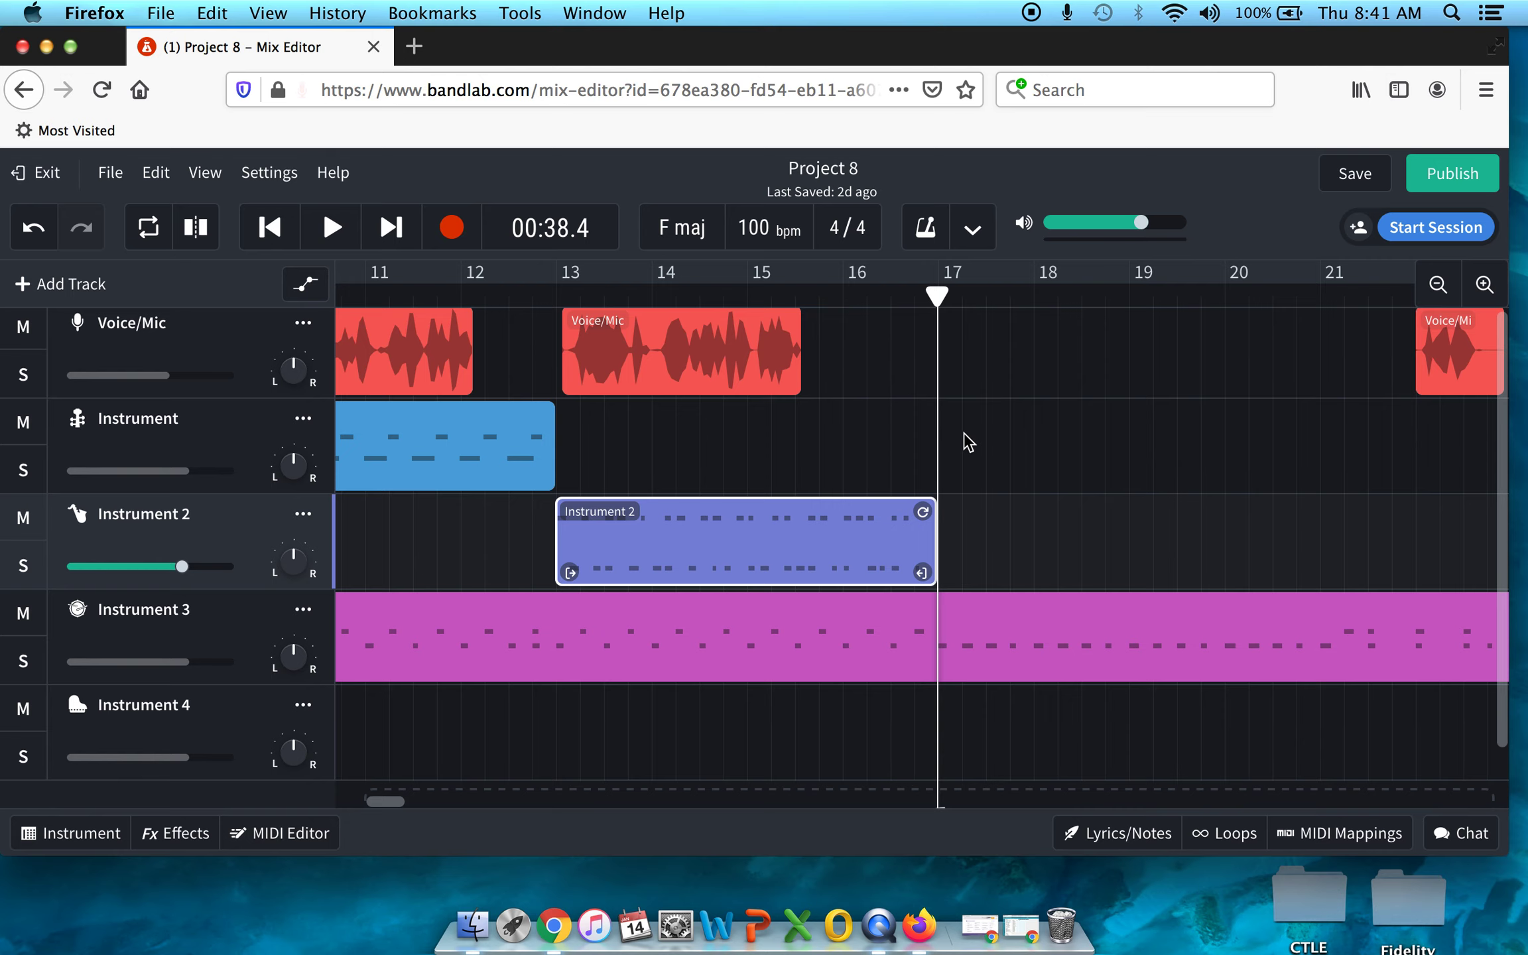
key("super+v")
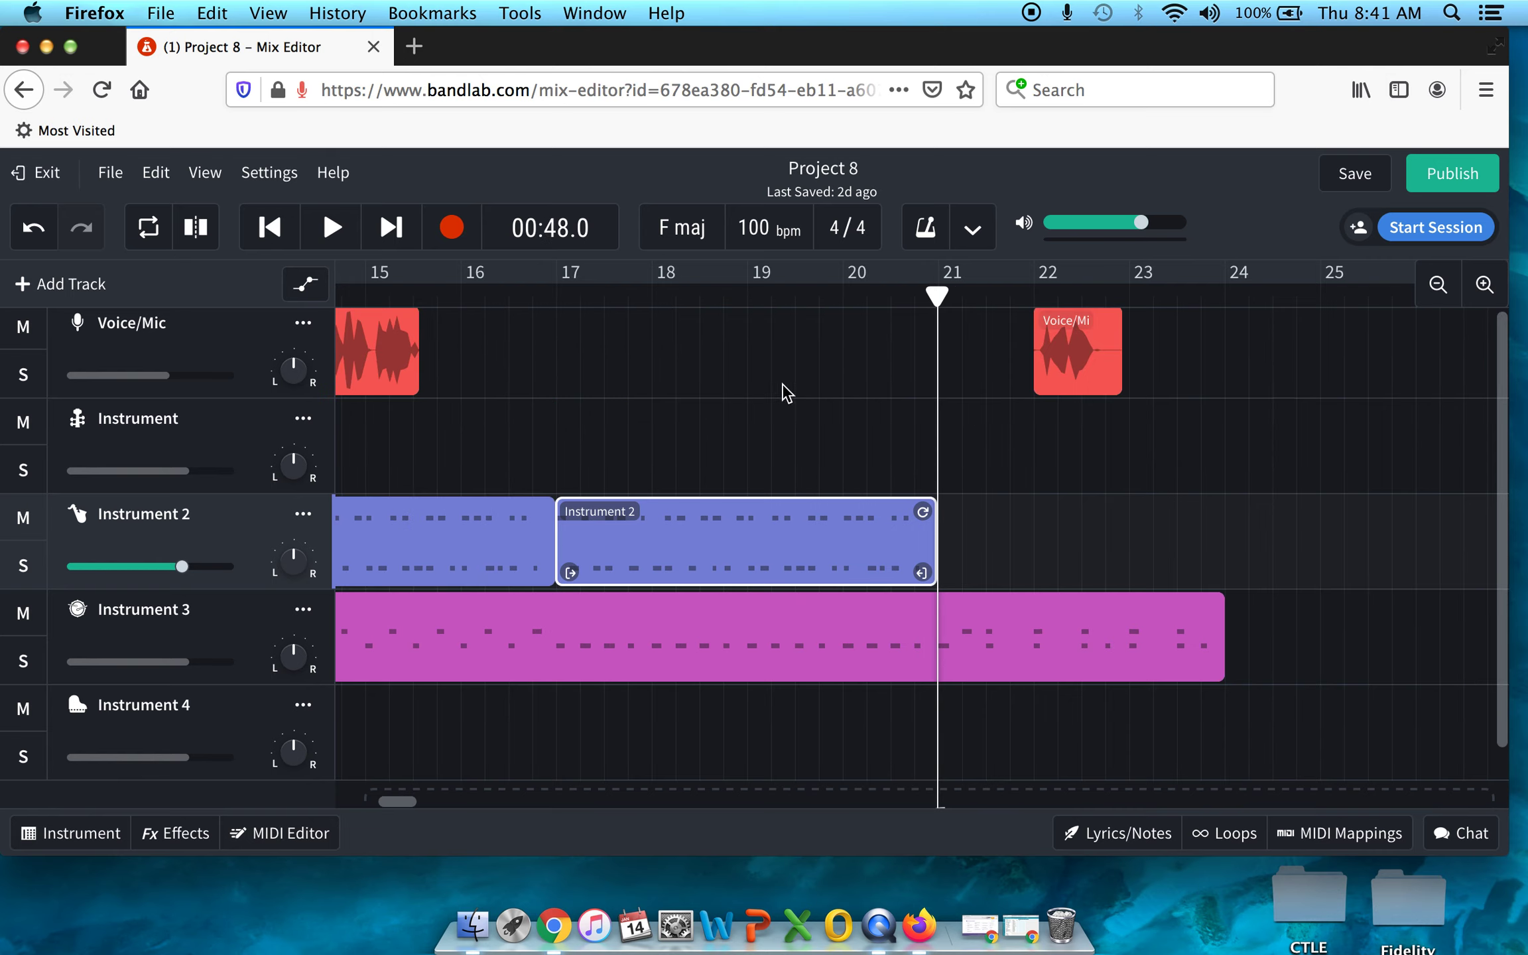
Move the playhead back to bar 17 and paste a copy of the string clip there on the Instrument track.
left_click_drag(937, 295, 554, 302)
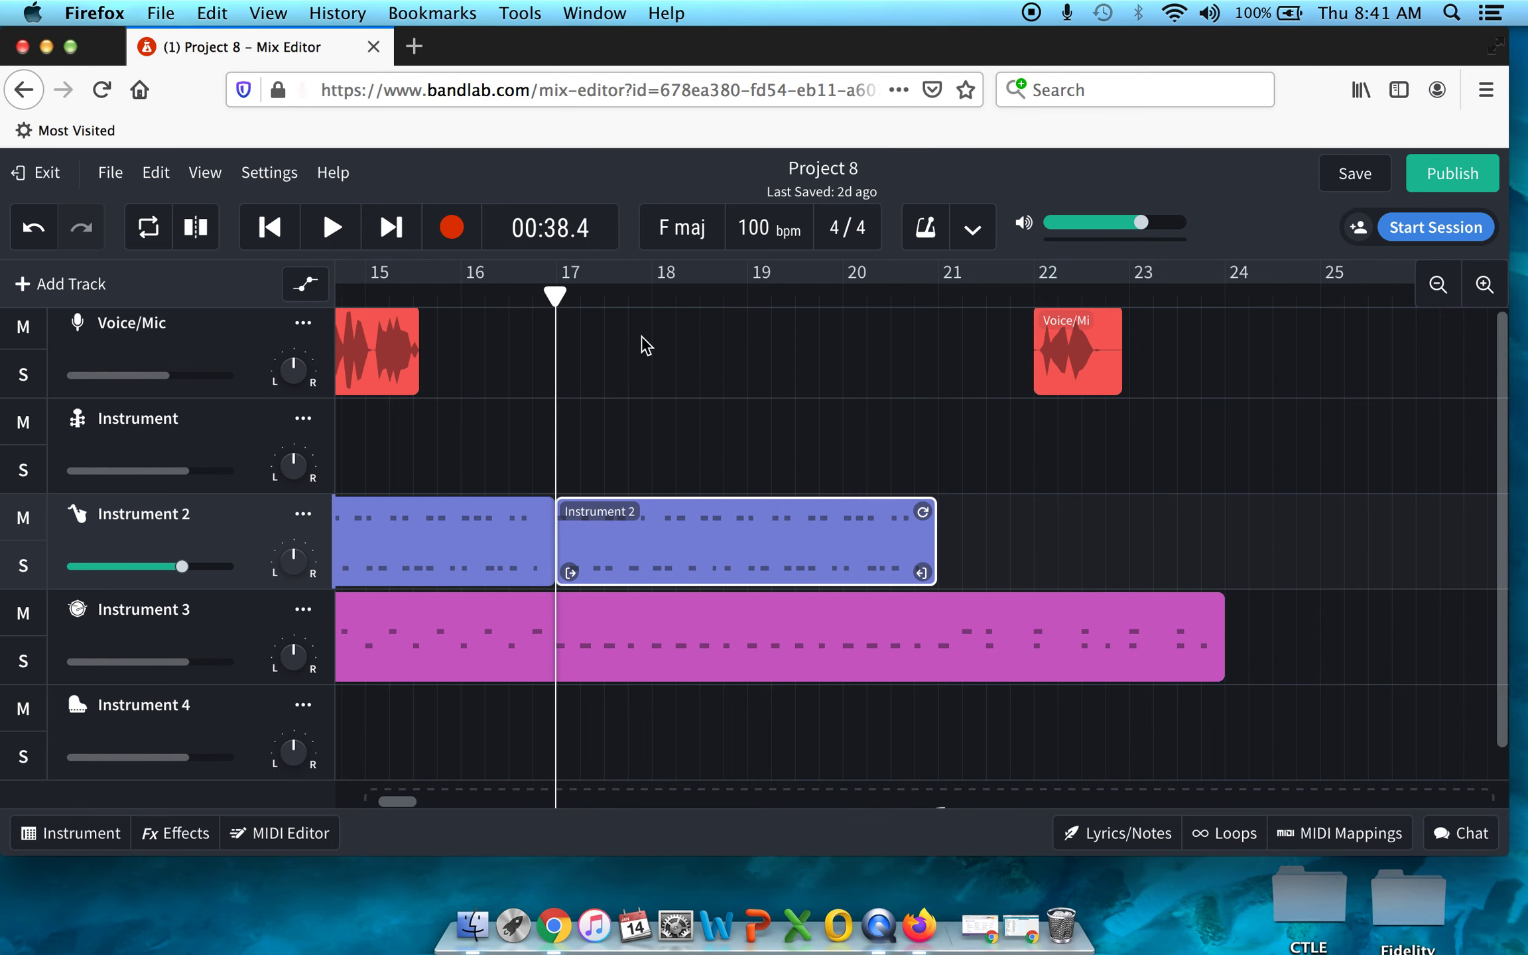
scroll(647, 345, "left", 10)
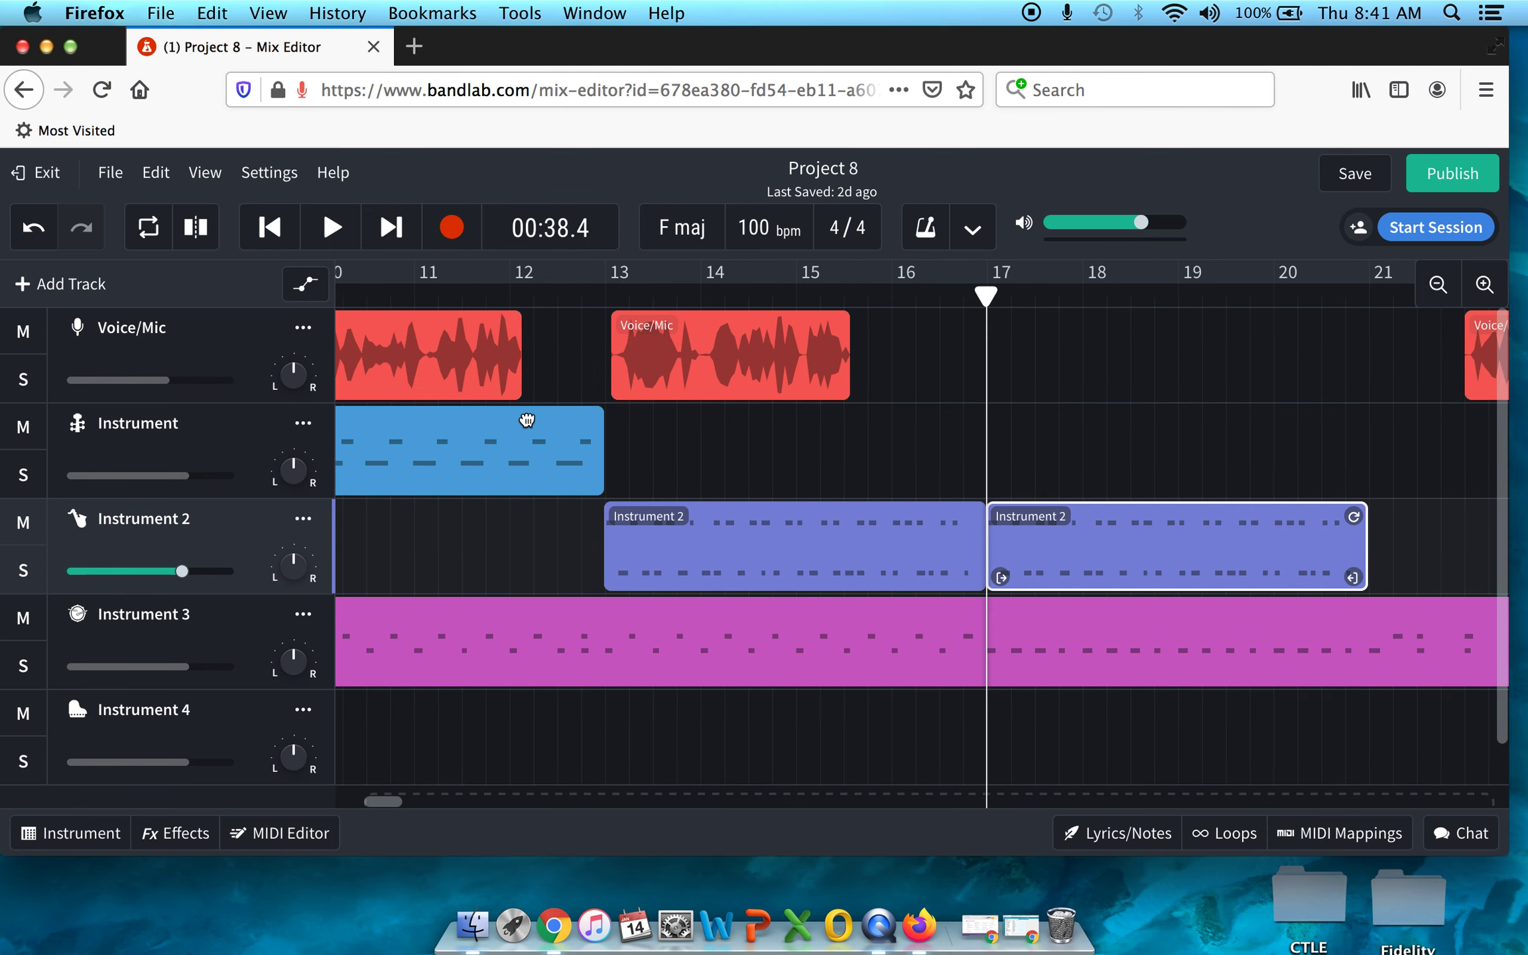
left_click(527, 420)
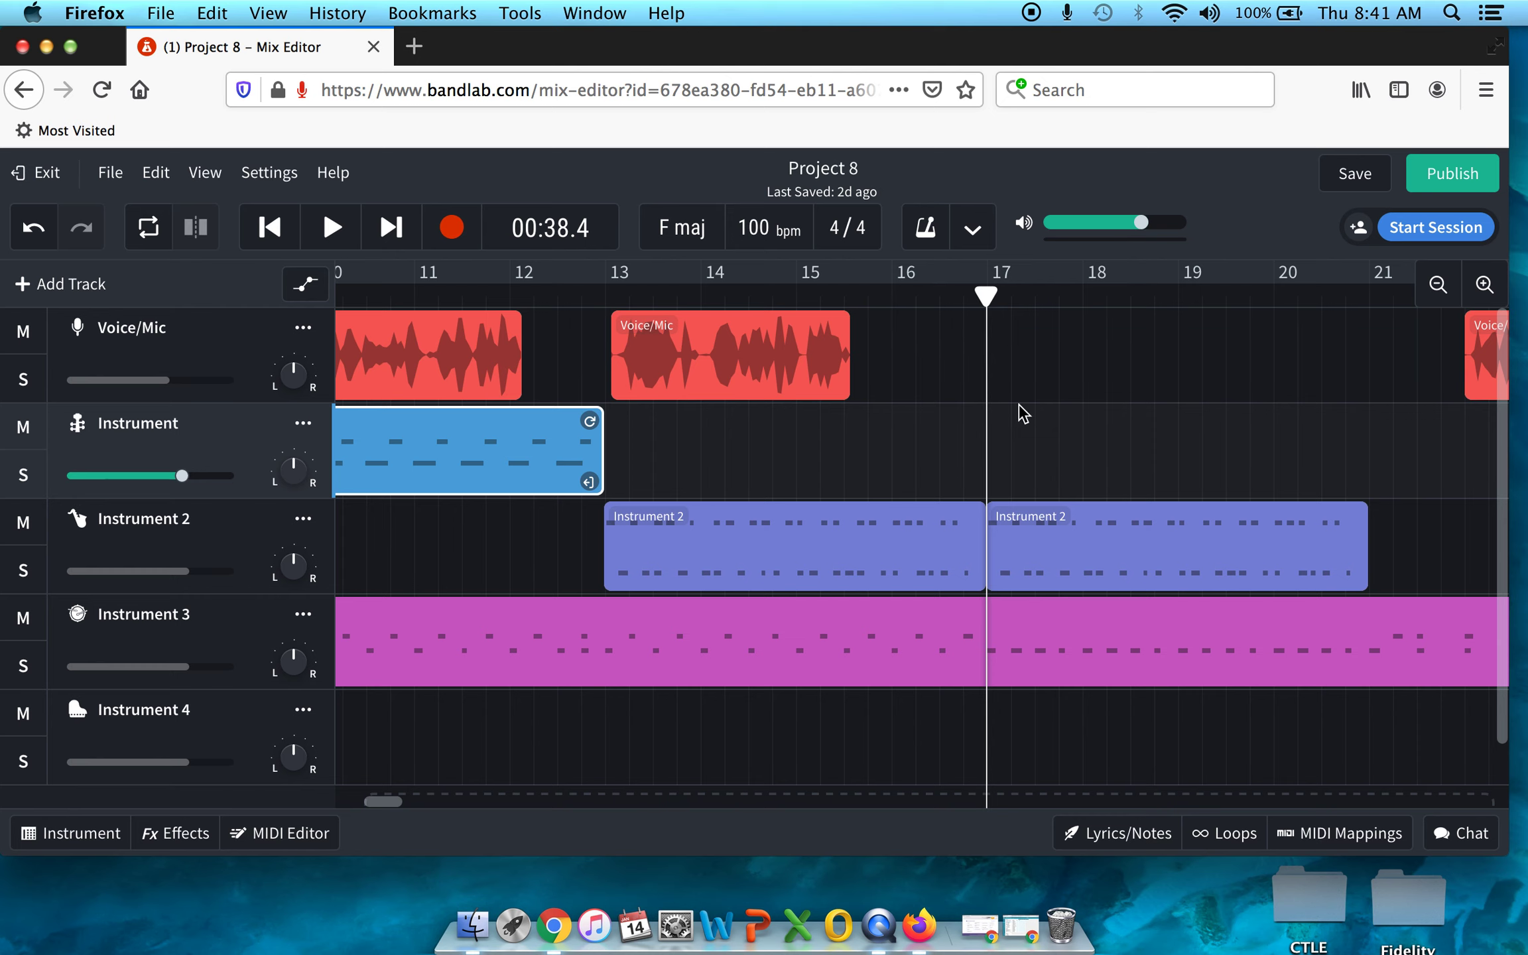
key("super+v")
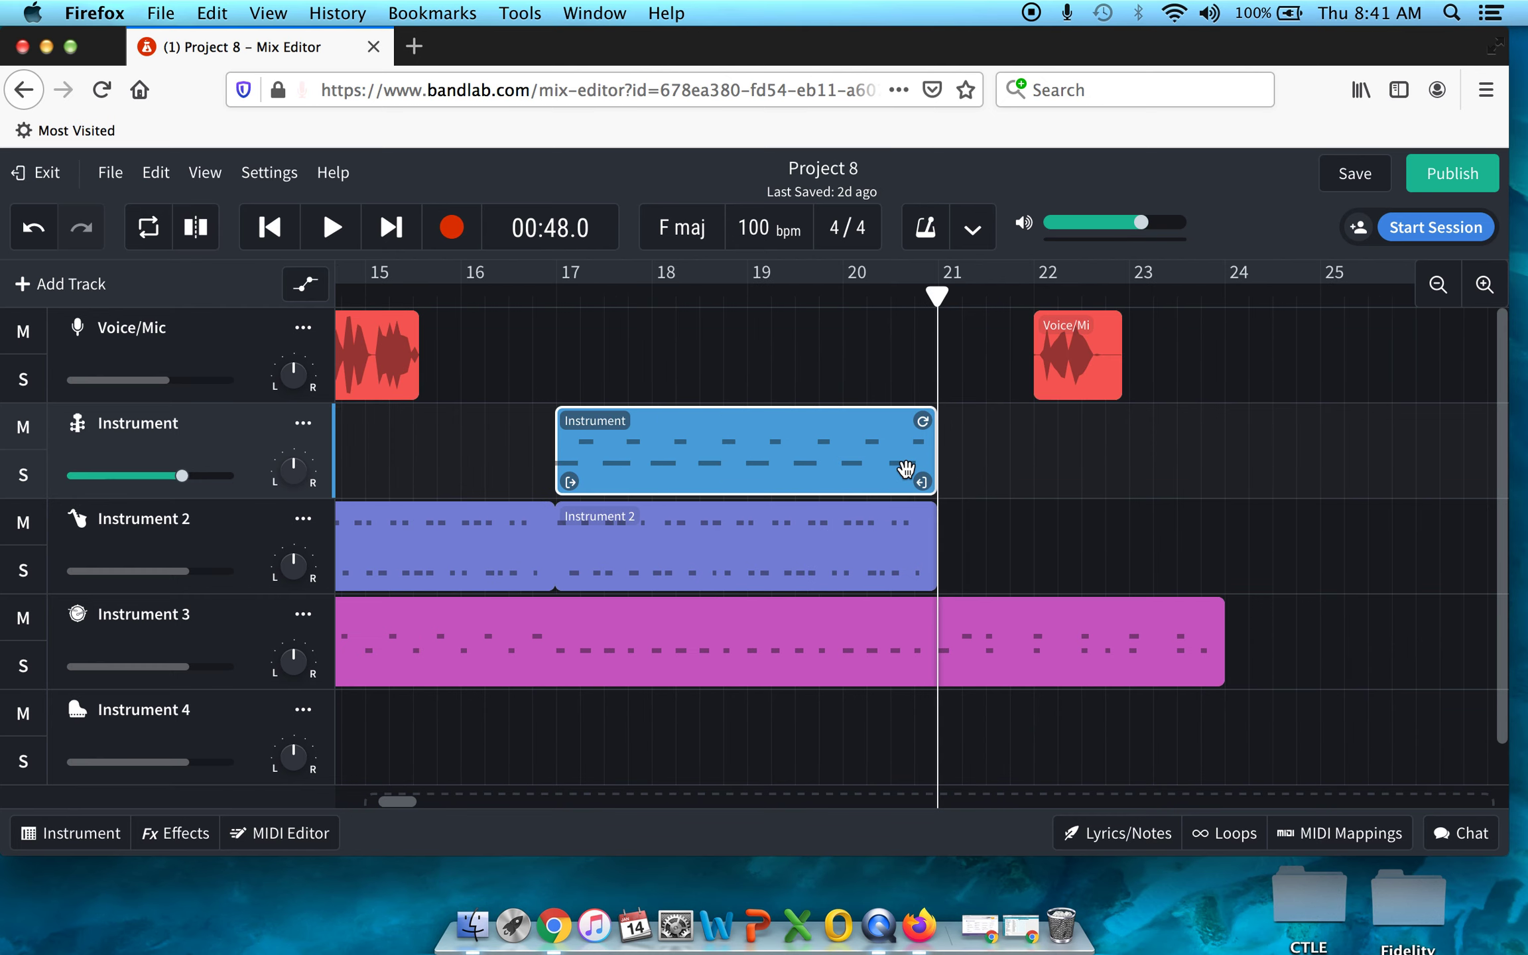
Play the whole arrangement from bar 1 and stop playback at bar 24, after the drum clip ends.
scroll(906, 470, "left", 20)
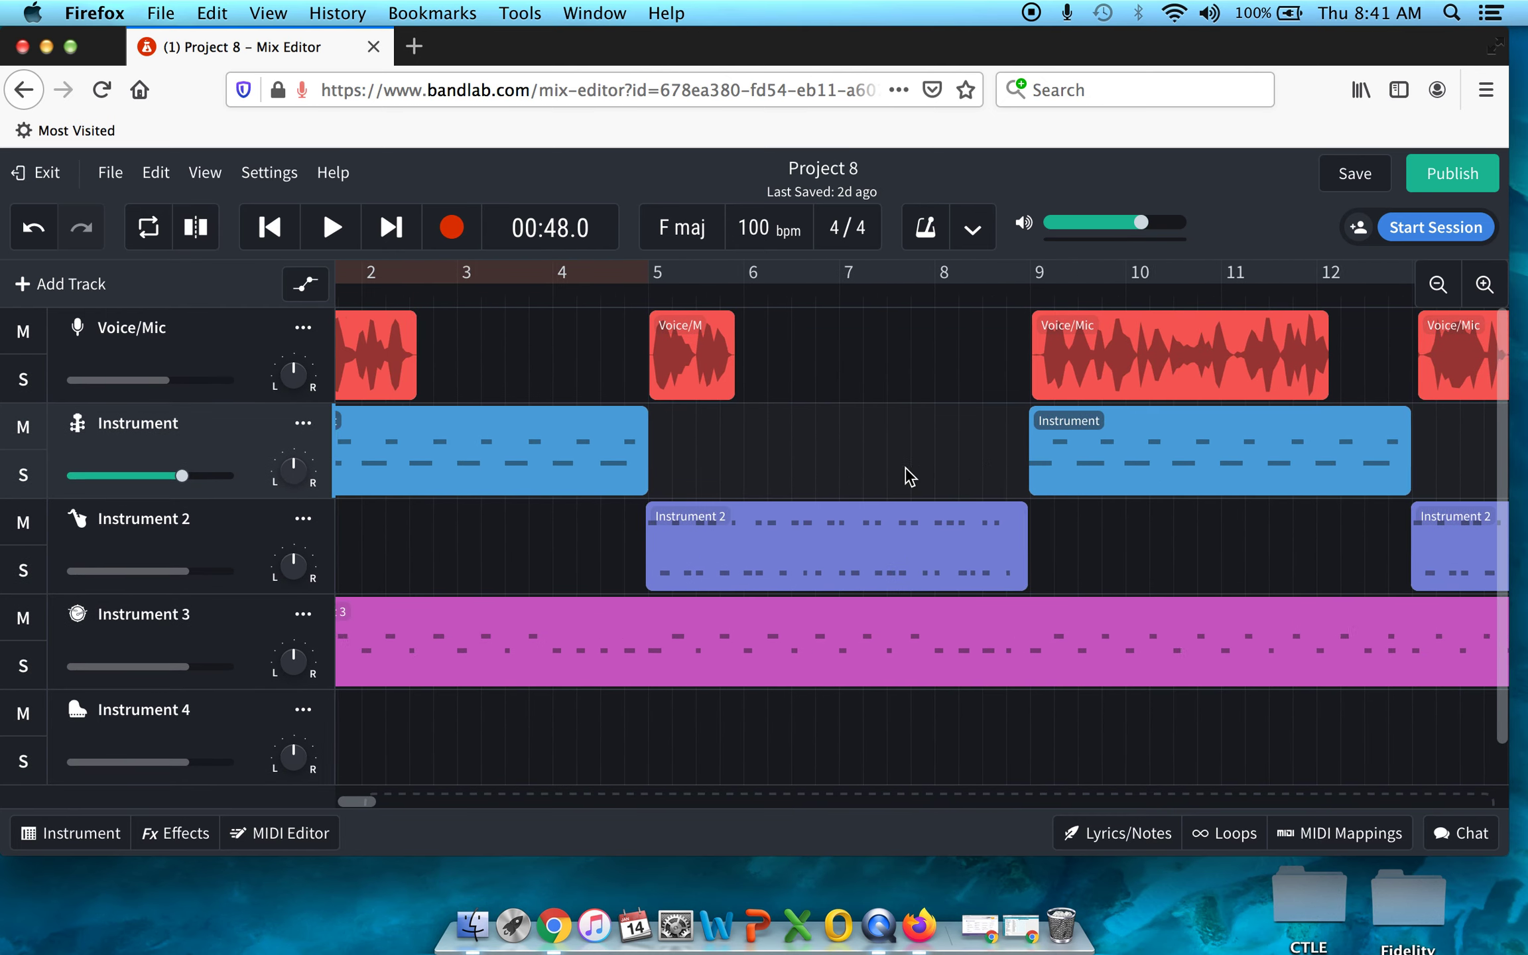
scroll(905, 478, "right", 2)
scroll(708, 748, "left", 3)
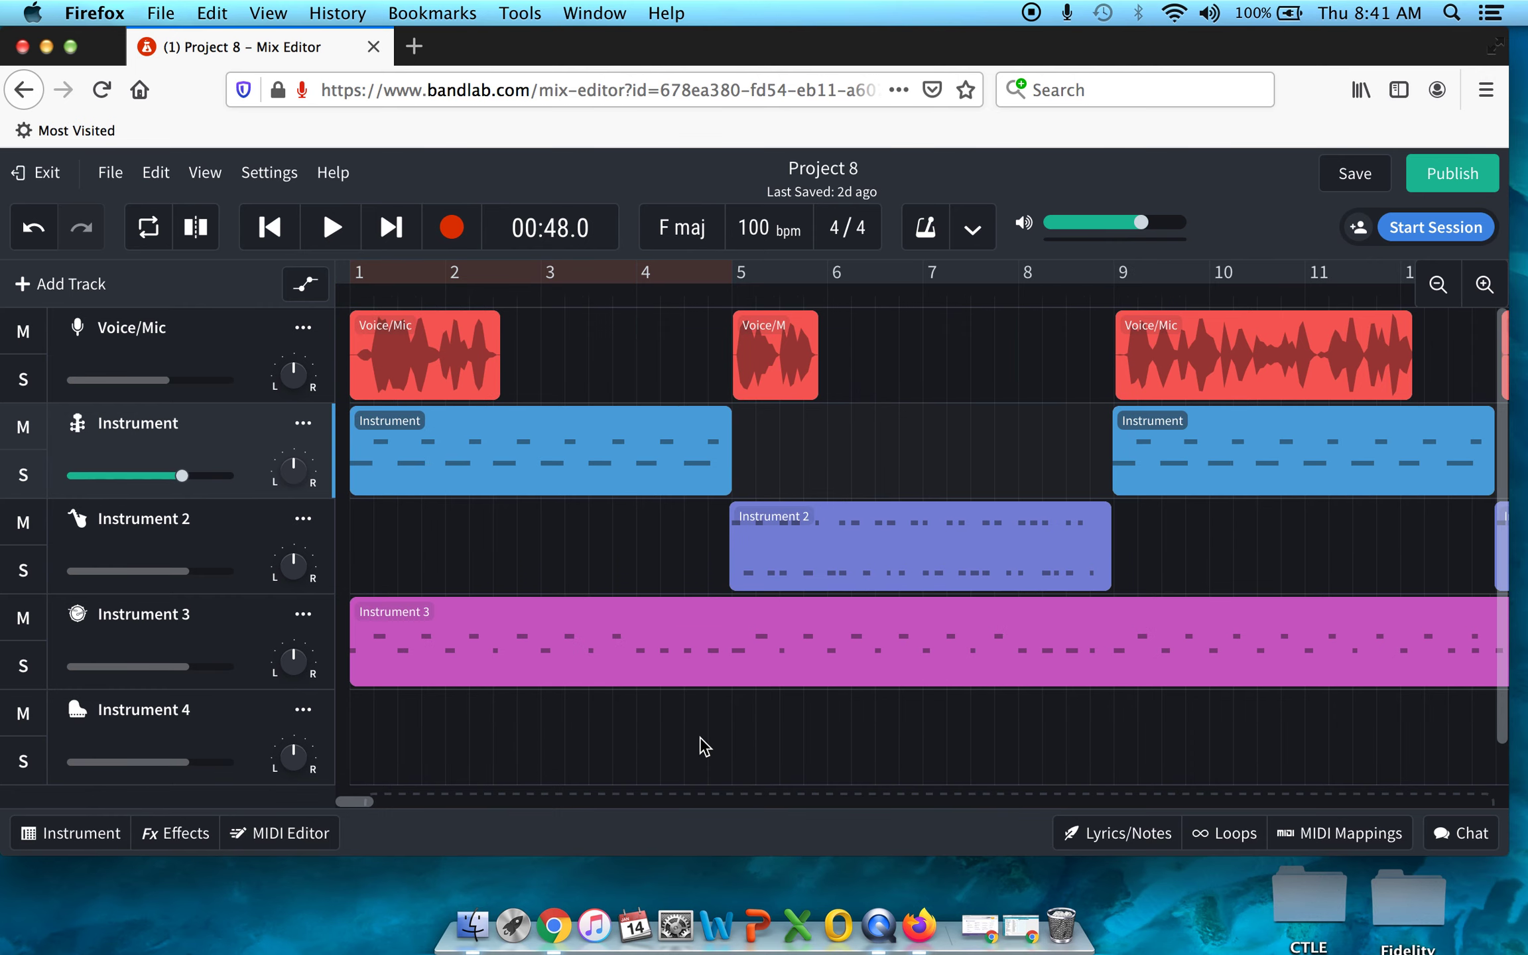
left_click(269, 228)
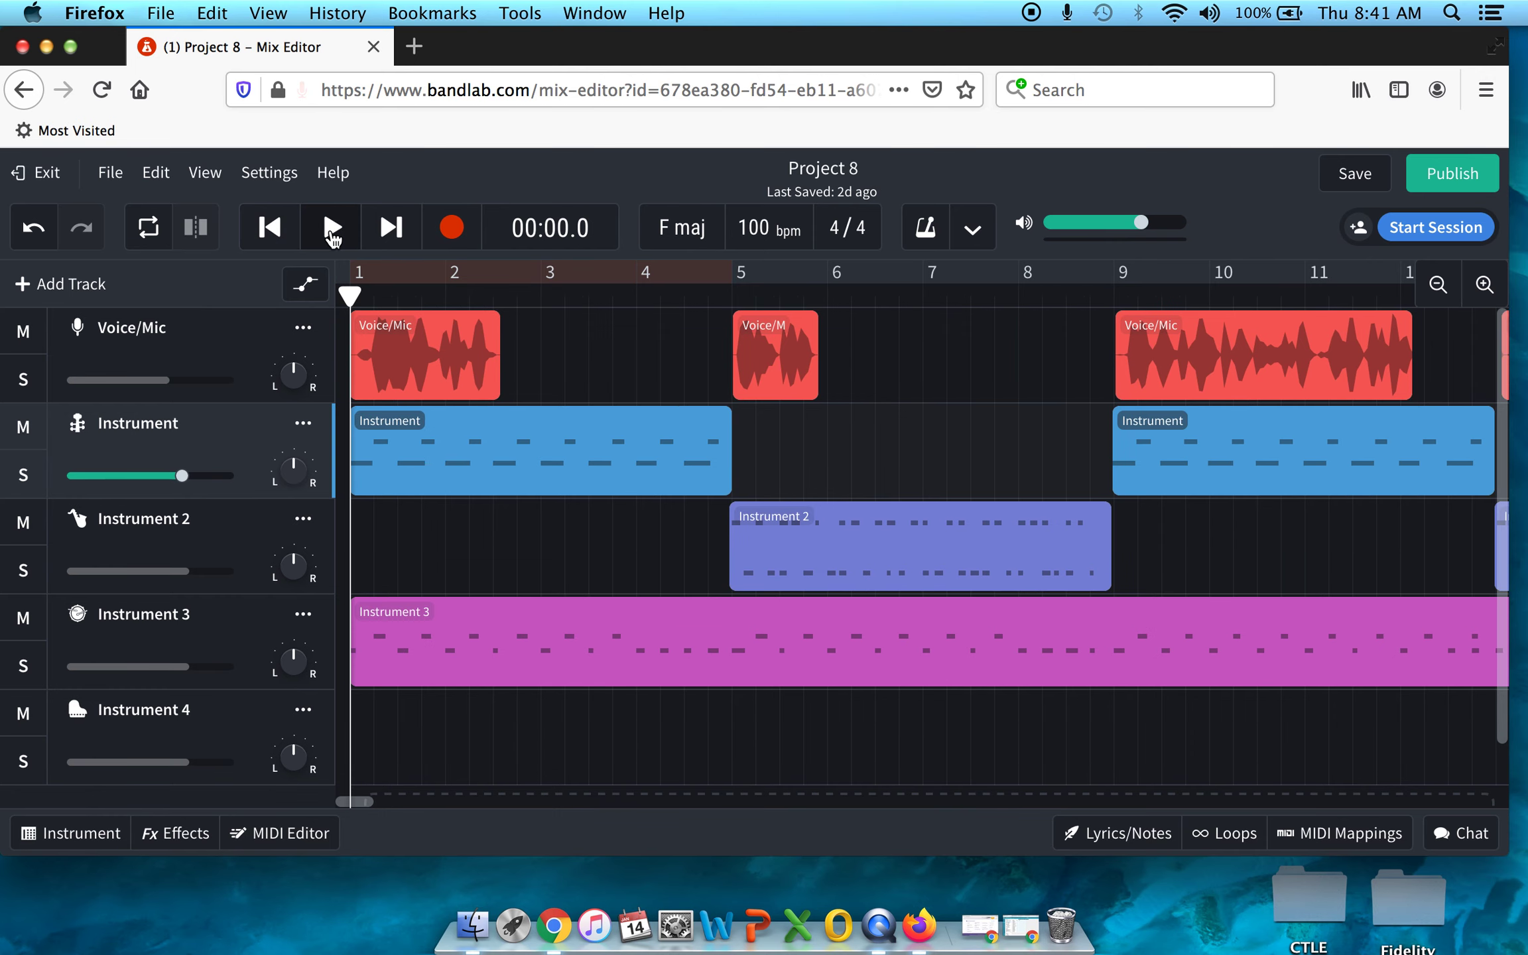
left_click(332, 229)
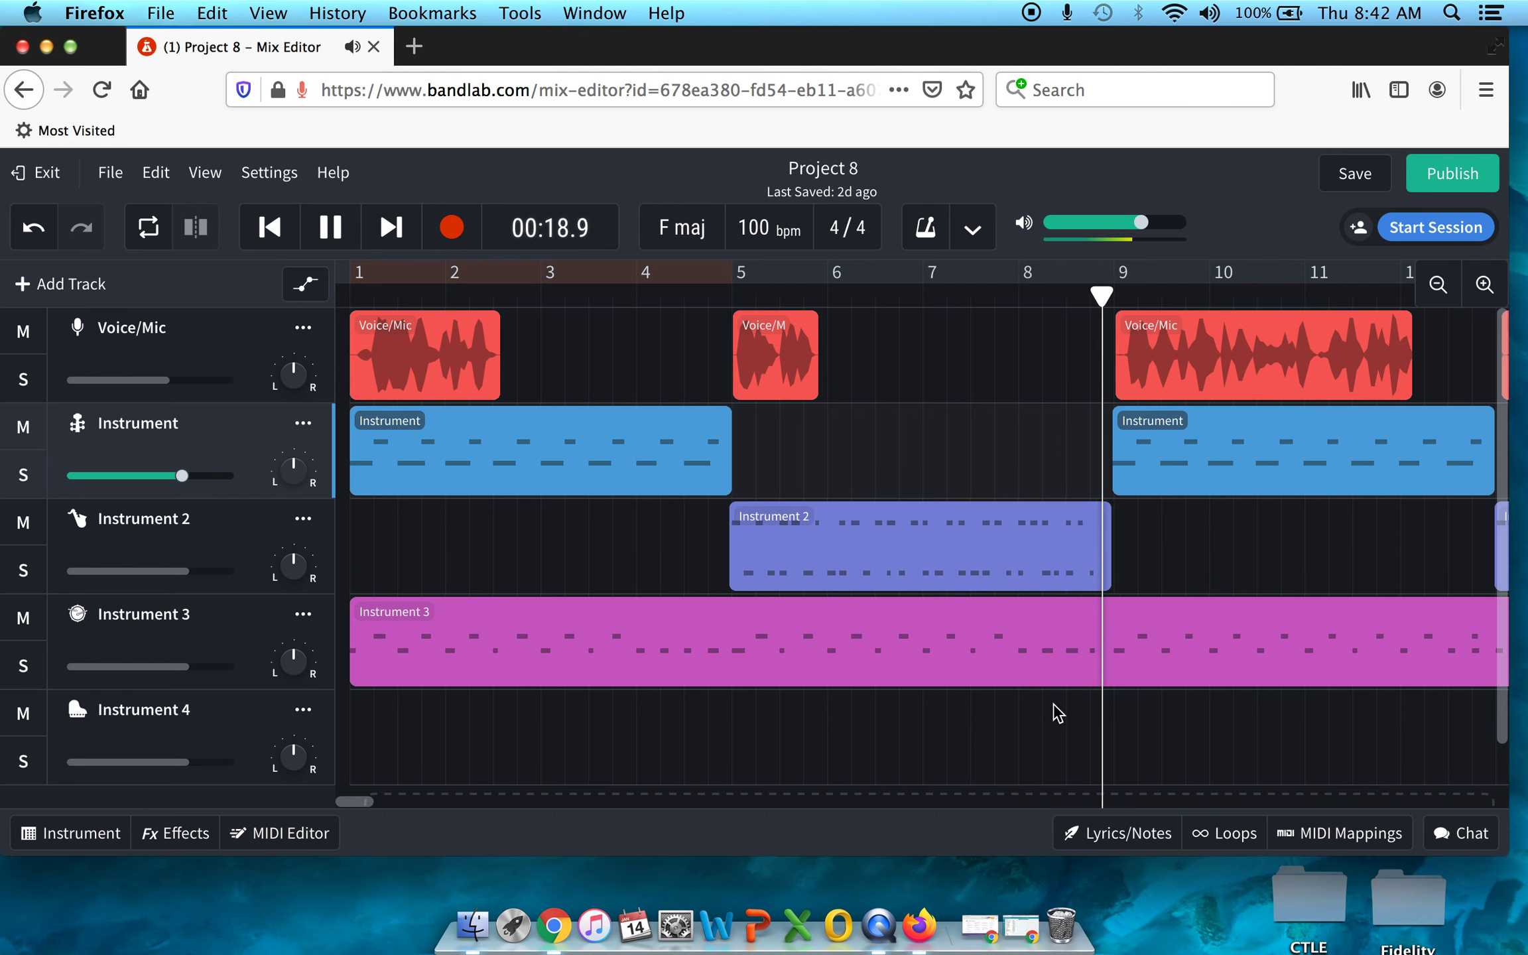
scroll(1066, 723, "right", 10)
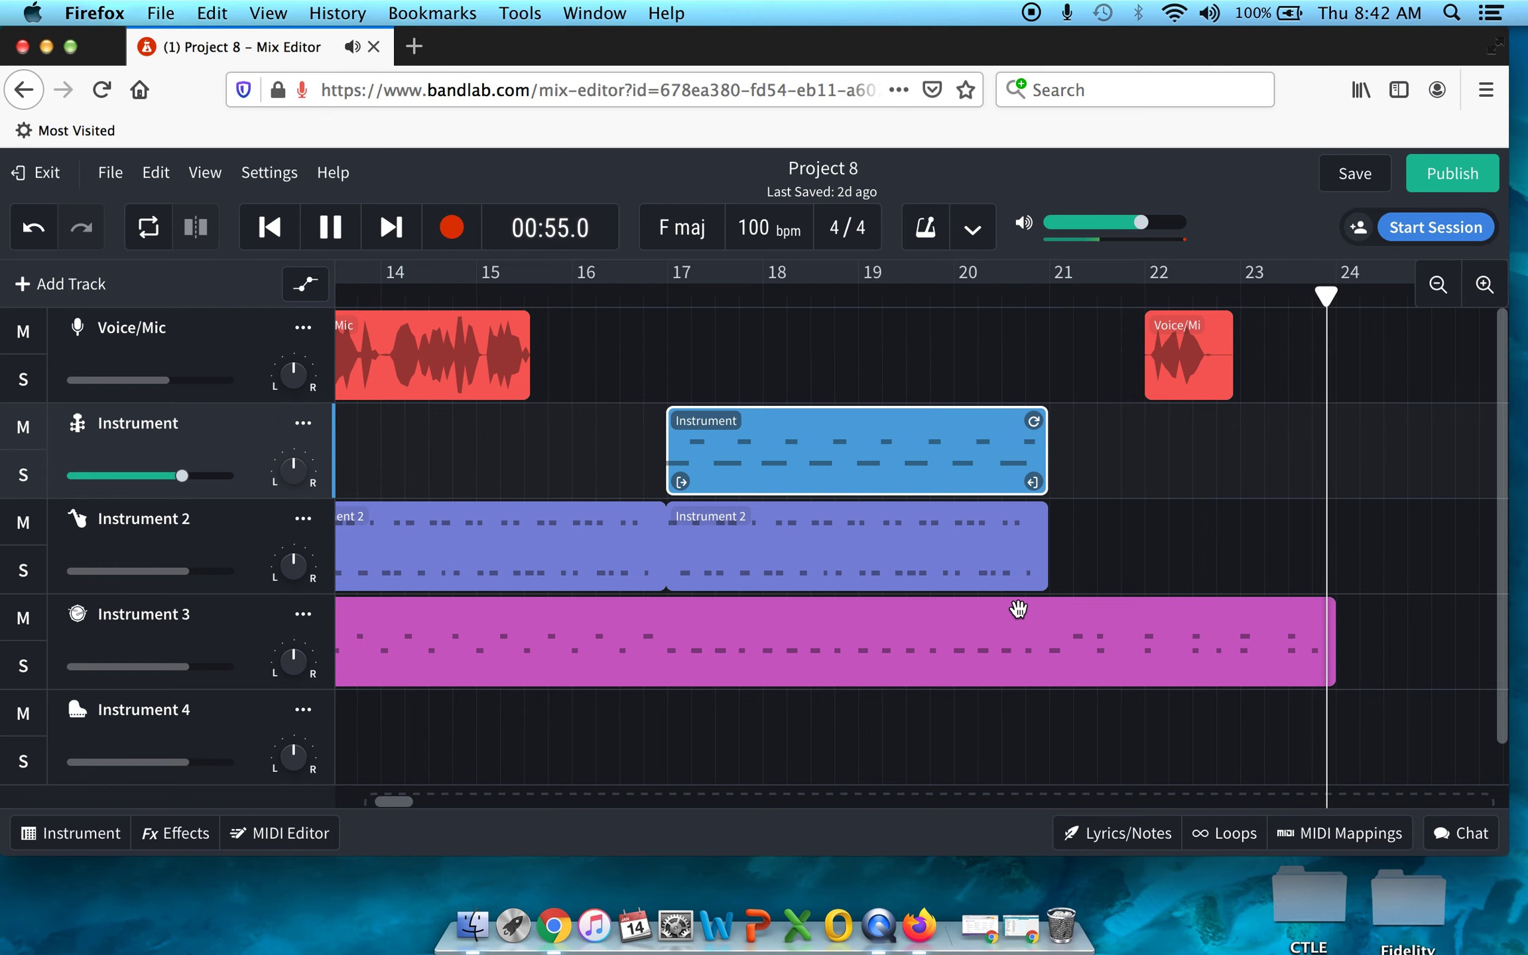
key("space")
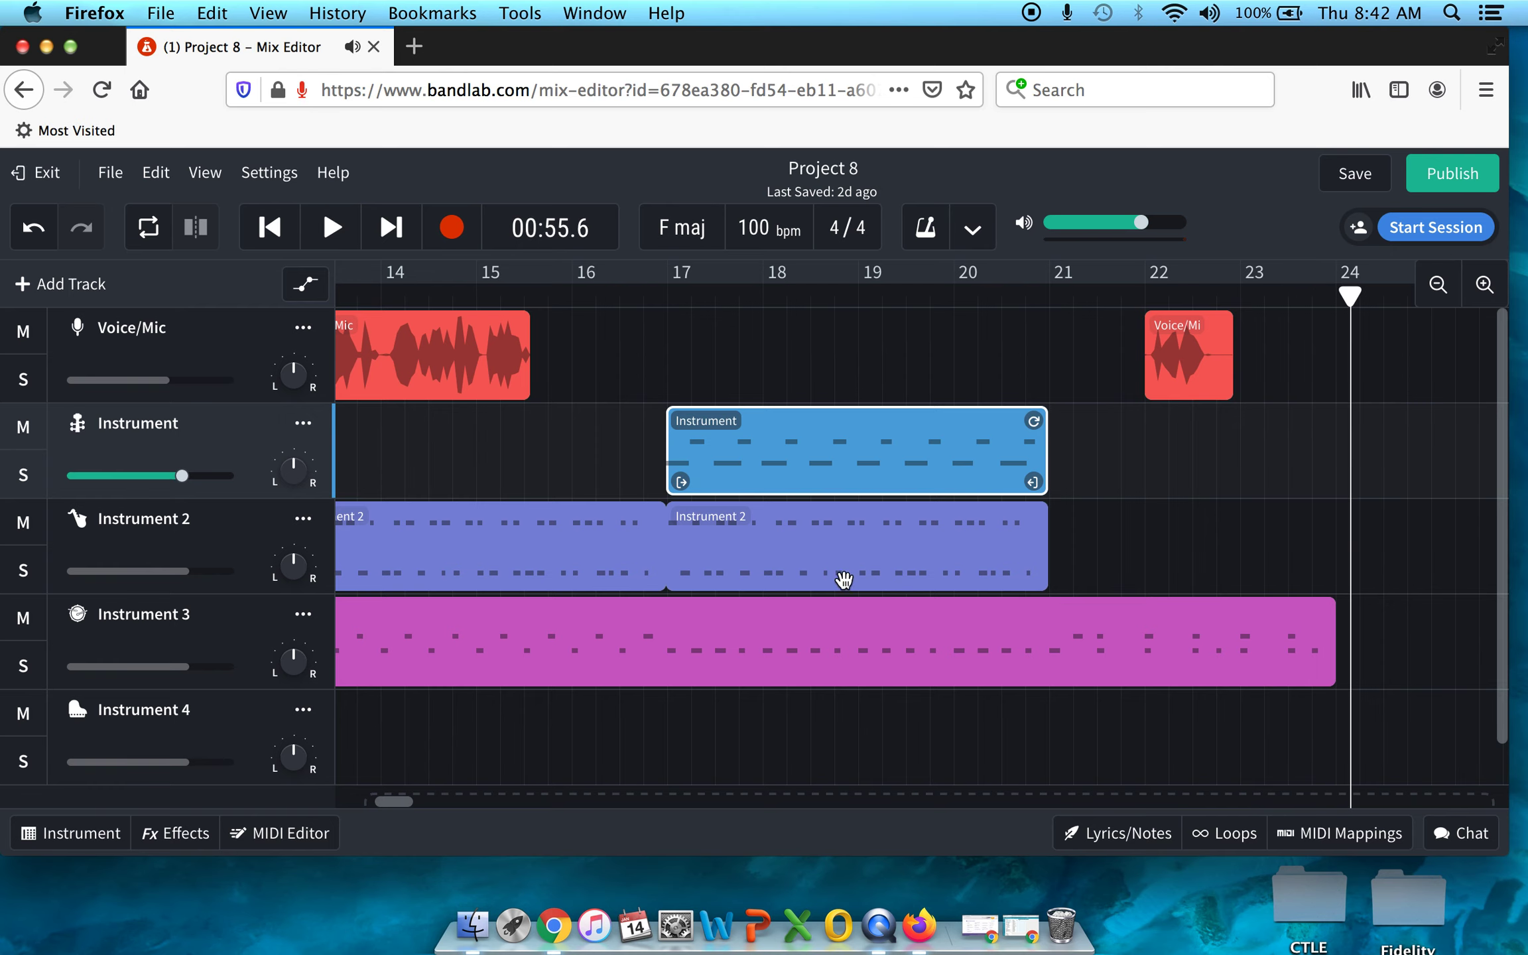
Select the empty Instrument 4 track.
scroll(746, 582, "left", 15)
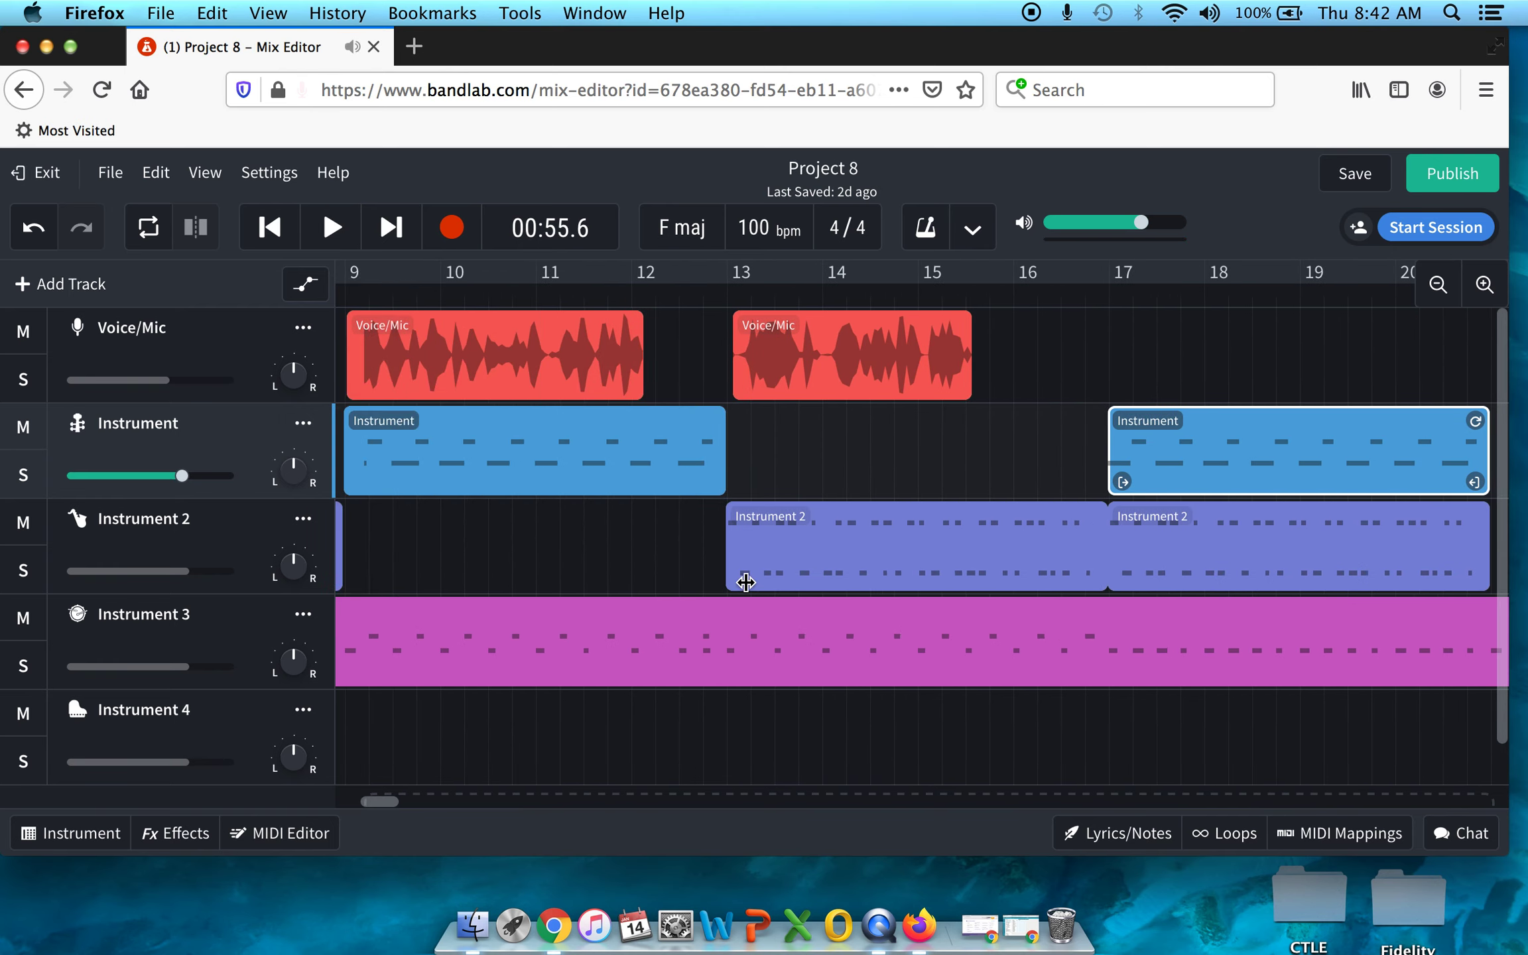
scroll(746, 582, "left", 6)
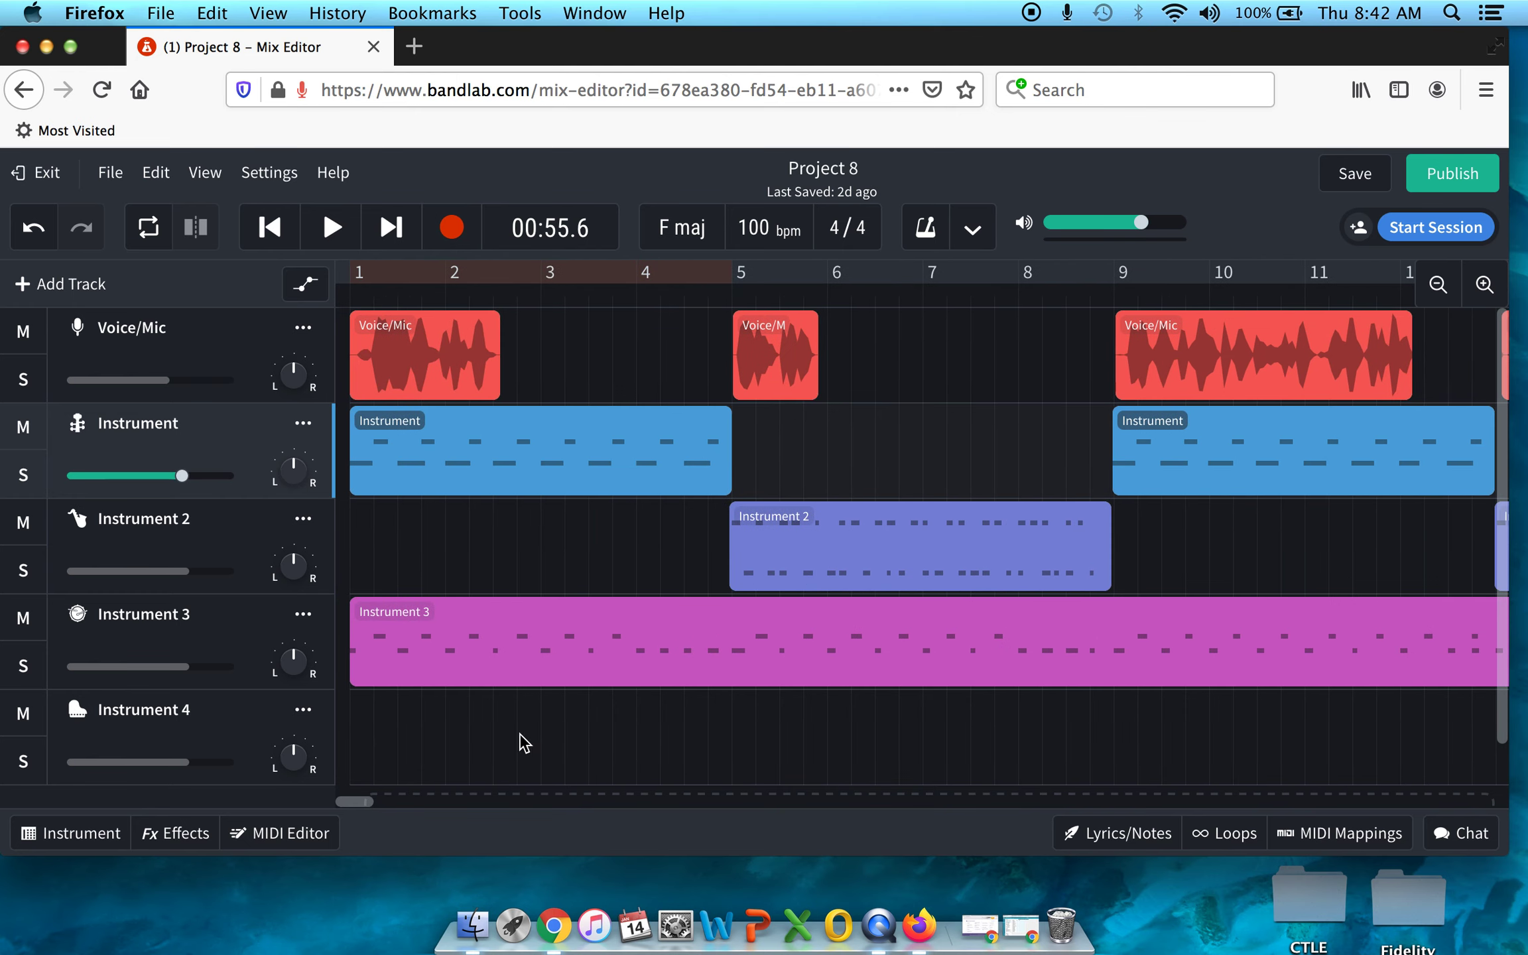
left_click(198, 718)
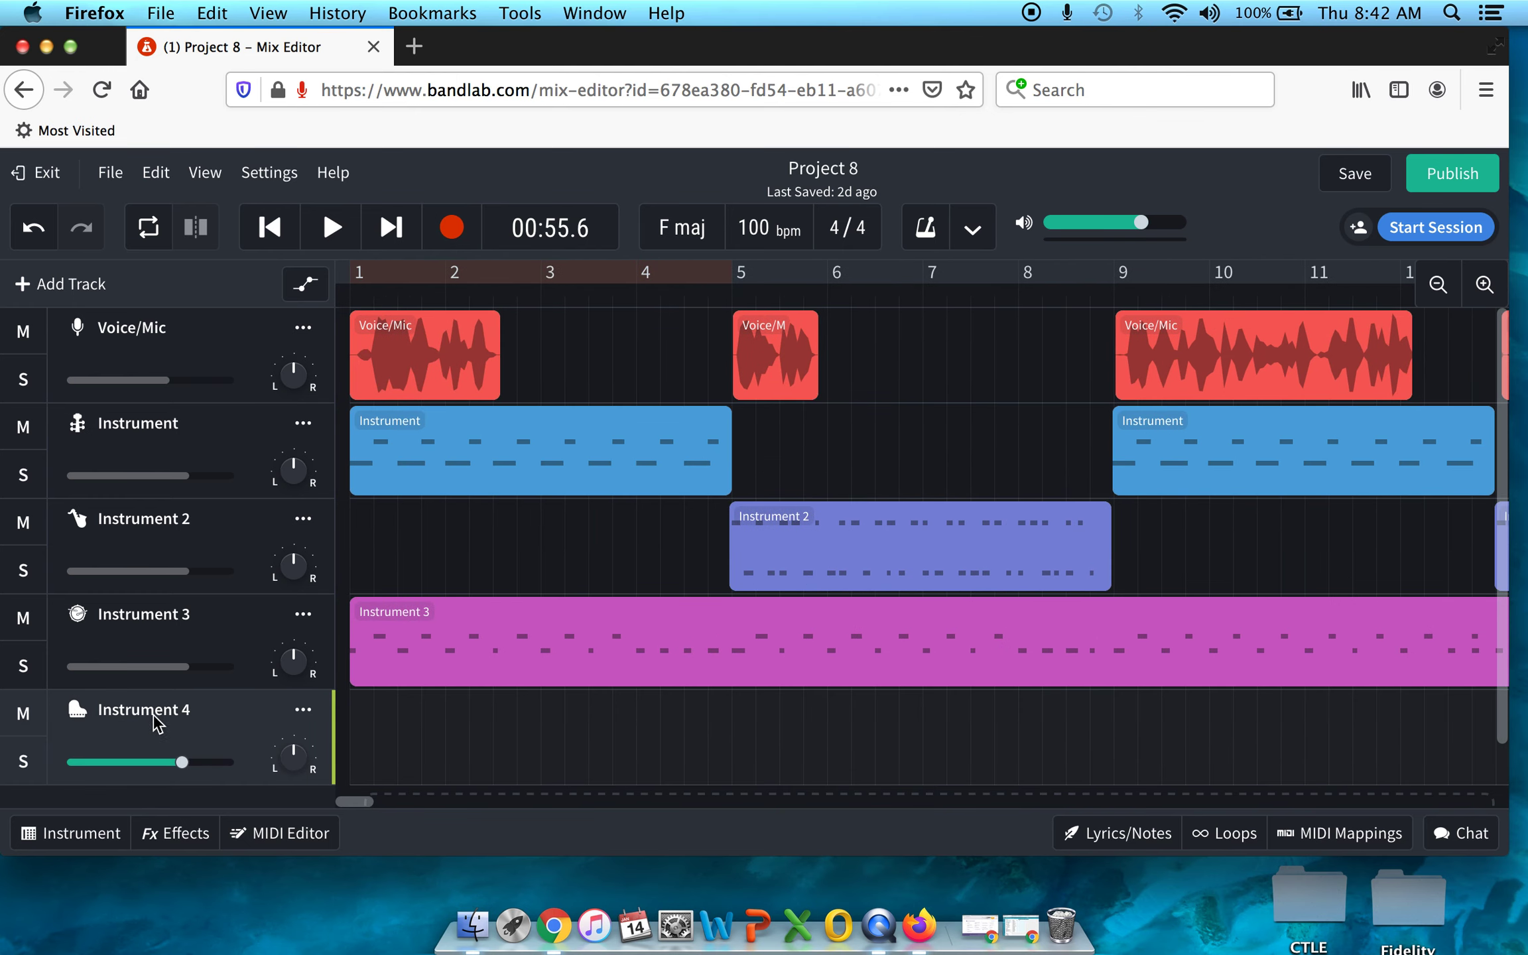